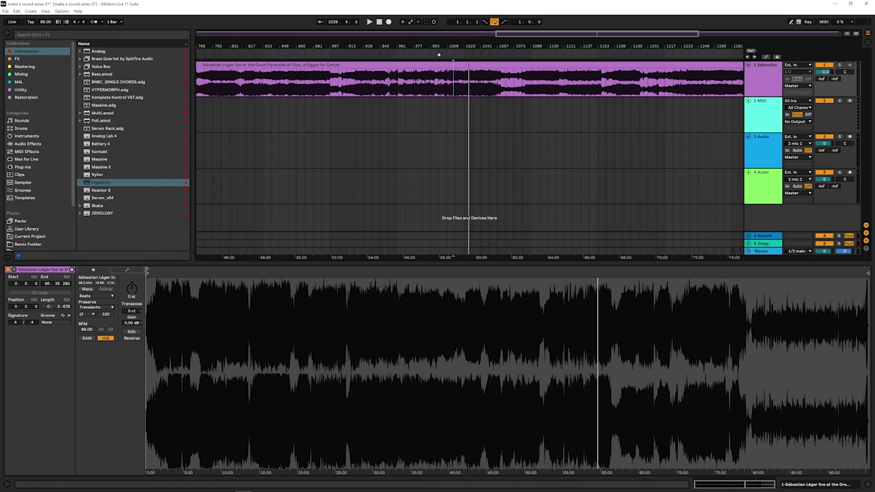
Inspect the long live-set audio clip around bar 960, then bring up the Facebook video
{"action": "key", "text": "plus"}
{"action": "key", "text": "plus"}
{"action": "key", "text": "plus"}
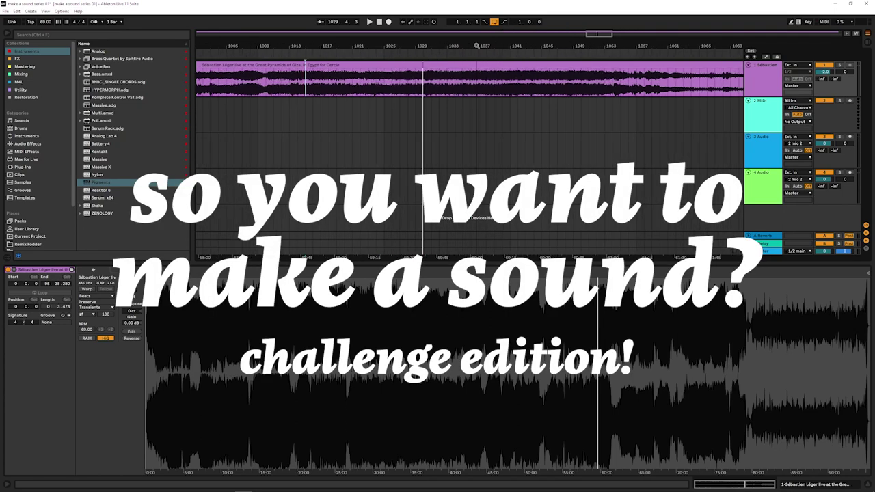
{"action": "left_click", "coordinate": [345, 84]}
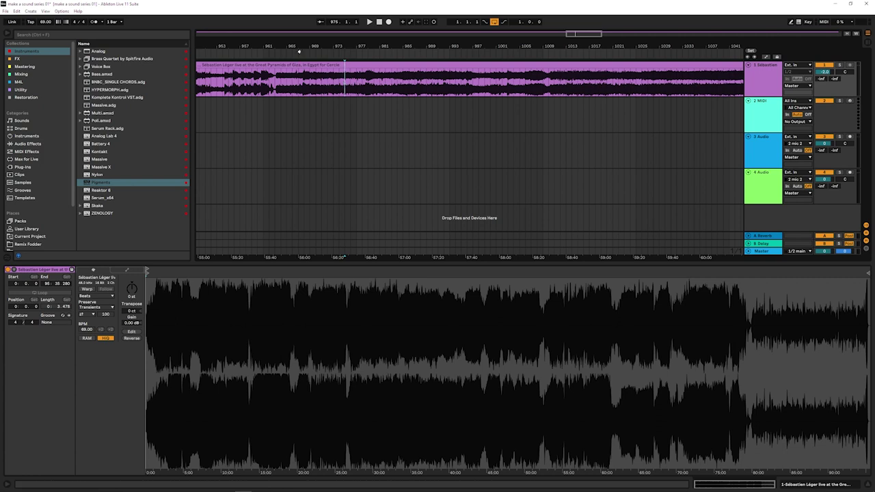
{"action": "left_click_drag", "start_coordinate": [302, 46], "coordinate": [352, 51]}
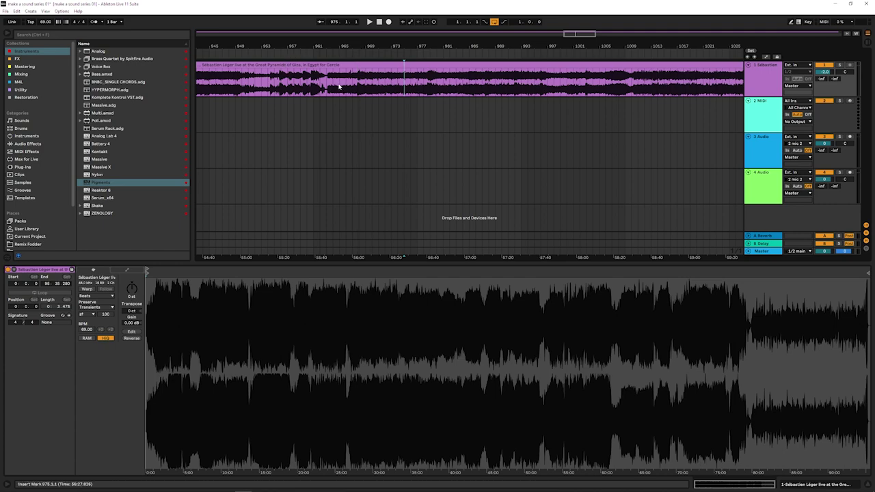
{"action": "key", "text": "alt+Tab"}
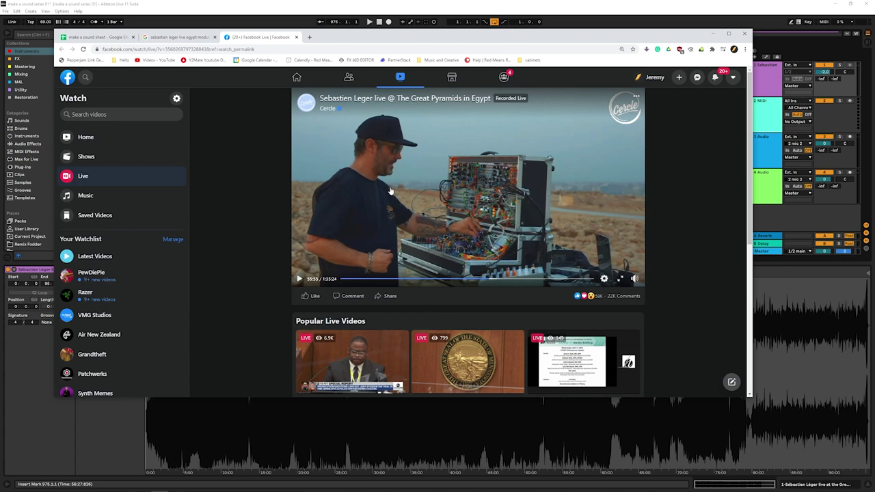
Nudge the Chrome window aside and return to the Ableton arrangement
{"action": "left_click_drag", "start_coordinate": [421, 44], "coordinate": [420, 52]}
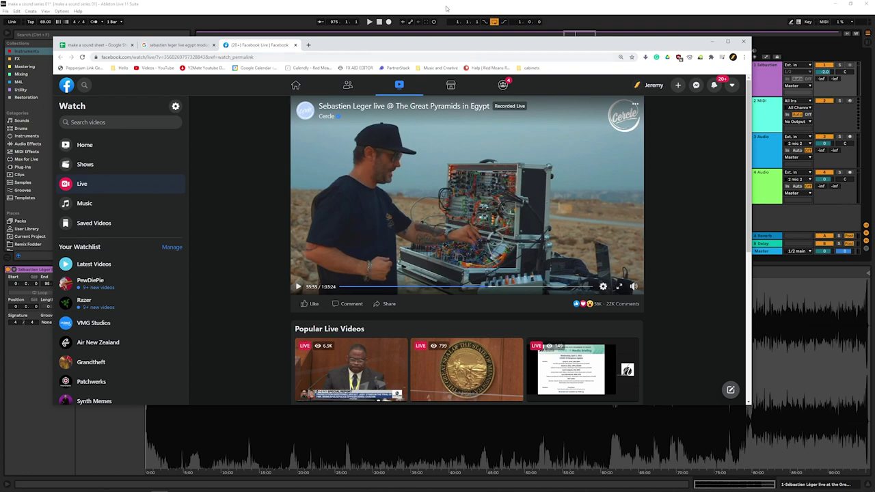
{"action": "key", "text": "alt+Tab"}
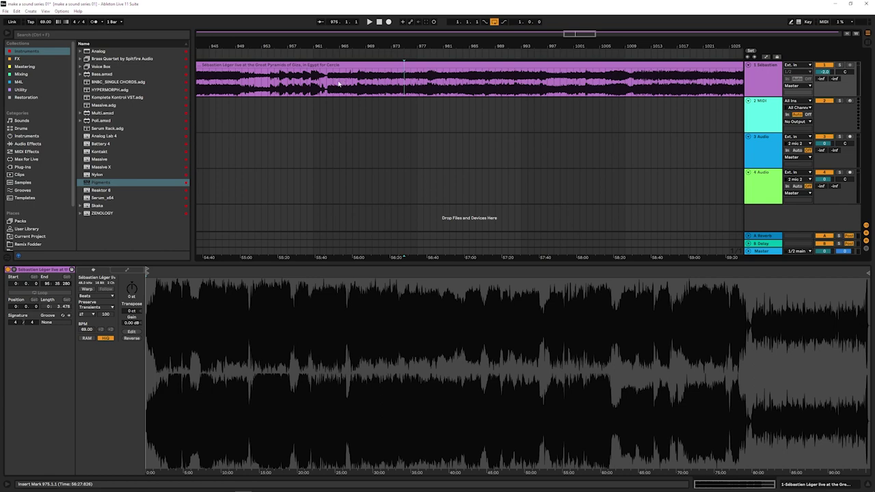
Split the recording at 963.1.4 and select the left part
{"action": "left_click", "coordinate": [330, 82]}
{"action": "mouse_move", "coordinate": [334, 39]}
{"action": "left_mouse_down"}
{"action": "mouse_move", "coordinate": [398, 44]}
{"action": "mouse_move", "coordinate": [404, 77]}
{"action": "mouse_move", "coordinate": [373, 85]}
{"action": "left_mouse_up"}
{"action": "left_click", "coordinate": [388, 87]}
{"action": "left_click", "coordinate": [370, 86]}
{"action": "key", "text": "ctrl+e"}
{"action": "left_click", "coordinate": [358, 63]}
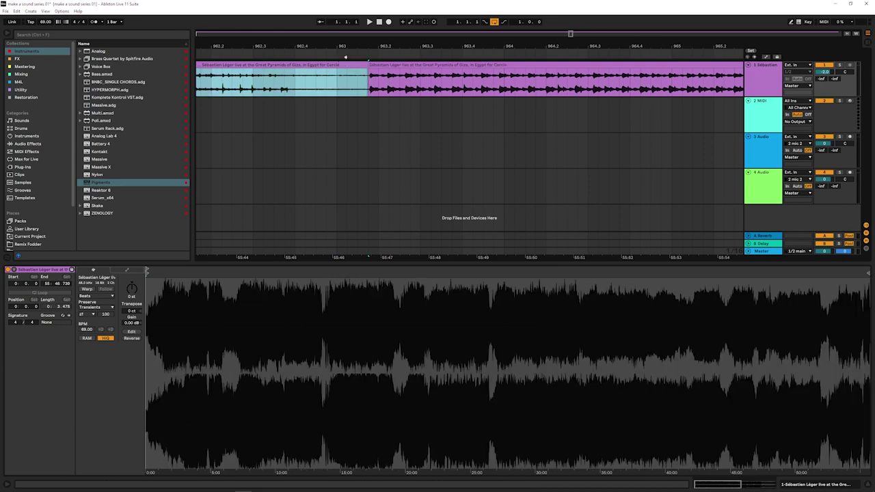
{"action": "key", "text": "minus"}
{"action": "key", "text": "minus"}
{"action": "key", "text": "minus"}
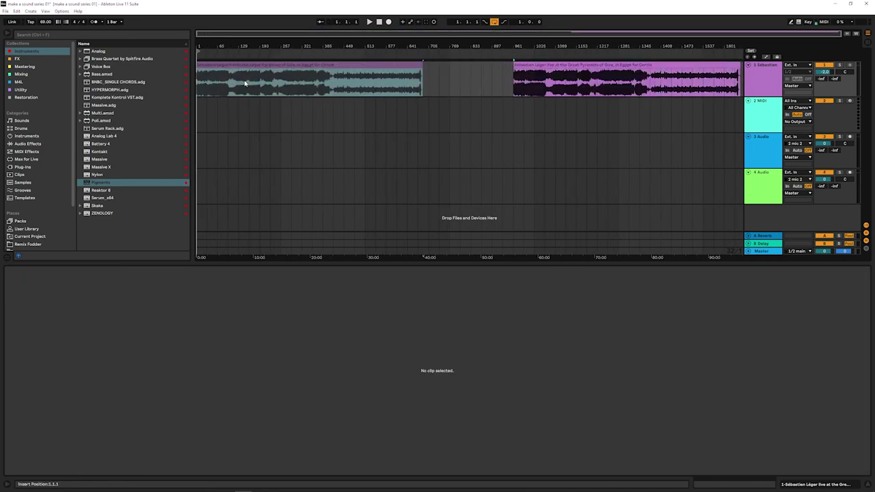
Move the remaining clip to bar 1 and delete everything after bar 97
{"action": "left_click_drag", "start_coordinate": [559, 64], "coordinate": [207, 85]}
{"action": "key", "text": "space"}
{"action": "left_click", "coordinate": [218, 85]}
{"action": "left_click", "coordinate": [224, 83]}
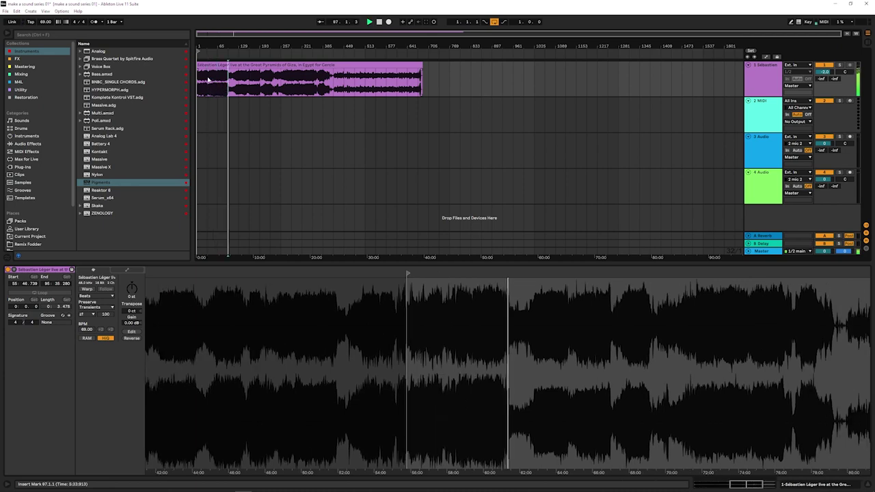
{"action": "left_click_drag", "start_coordinate": [229, 82], "coordinate": [504, 83]}
{"action": "key", "text": "Delete"}
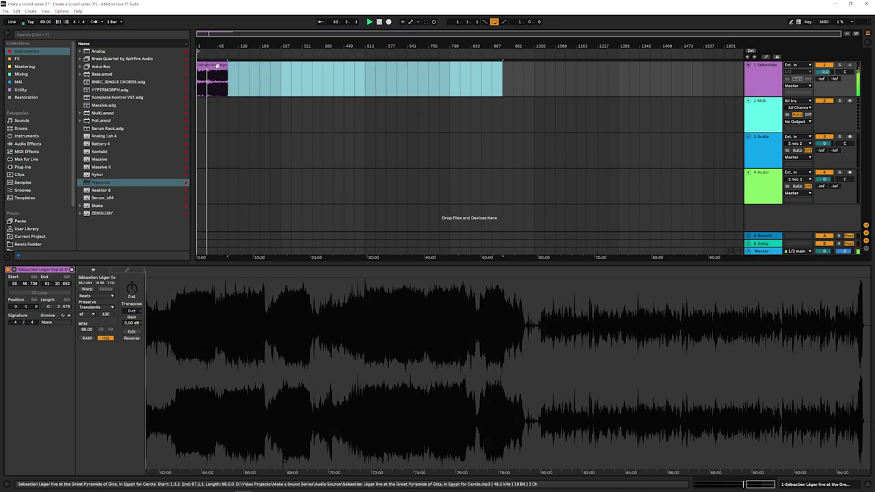
{"action": "left_click_drag", "start_coordinate": [232, 43], "coordinate": [231, 47]}
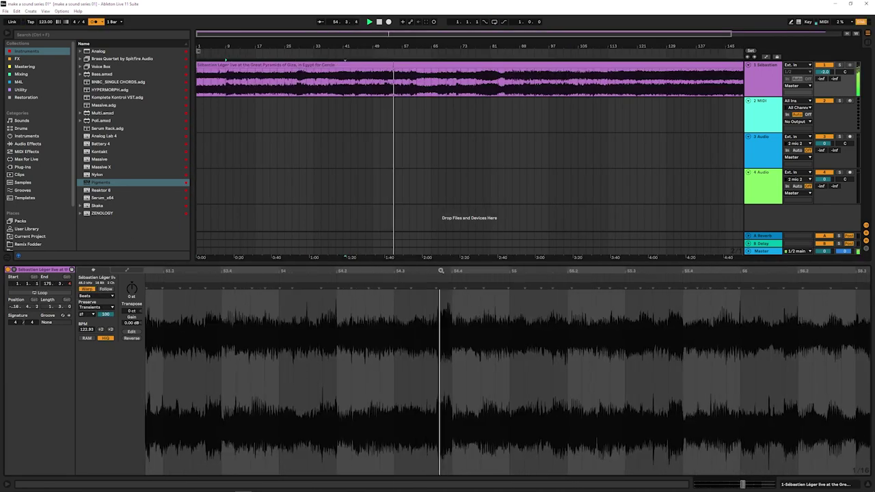
Audition the clip around bar 65, zooming the waveform in and out
{"action": "key", "text": "space"}
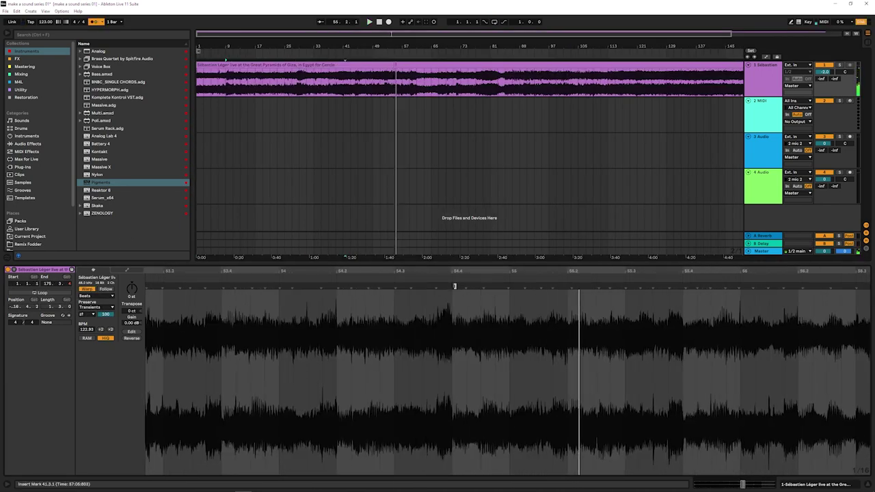
{"action": "left_click_drag", "start_coordinate": [597, 271], "coordinate": [307, 279]}
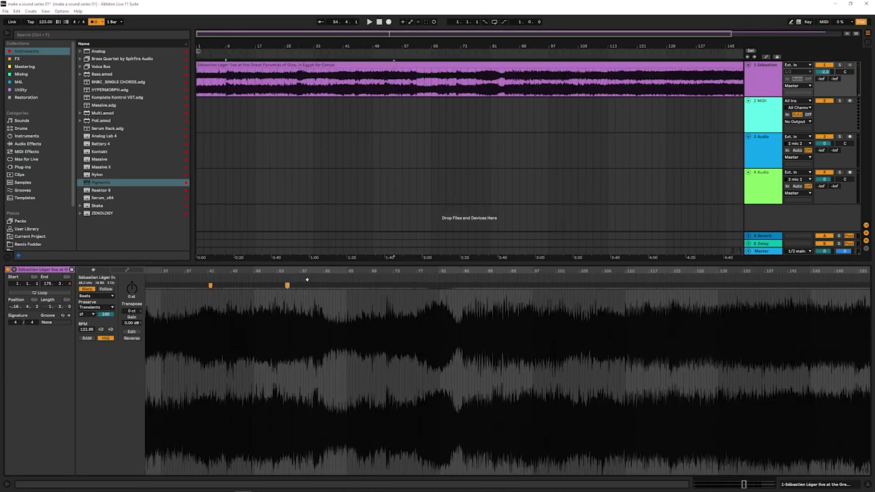
{"action": "key", "text": "space"}
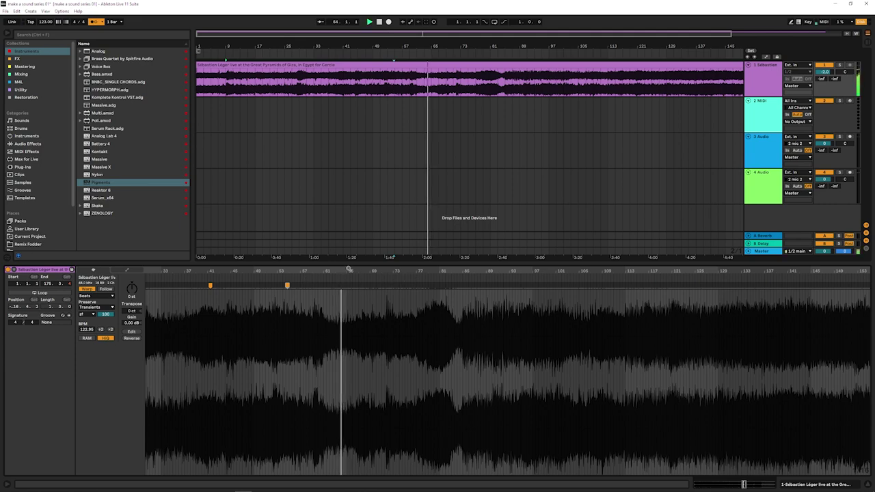
{"action": "key", "text": "space"}
{"action": "left_click", "coordinate": [342, 287]}
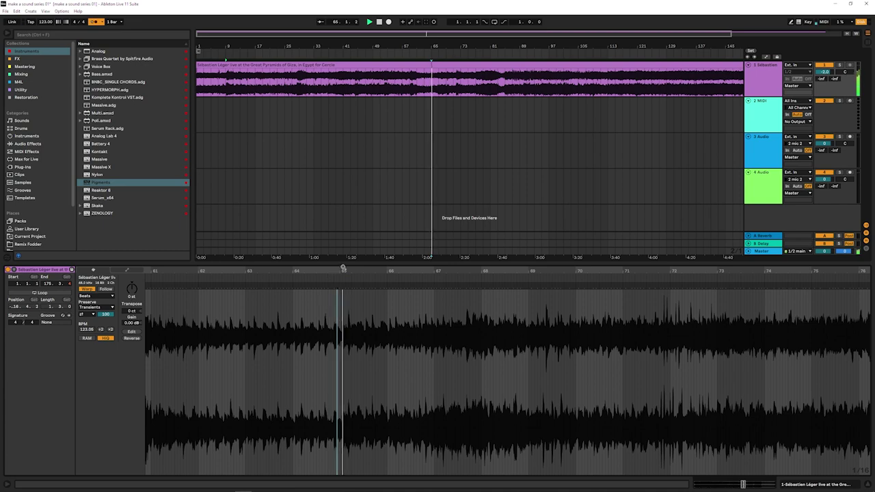
{"action": "left_click_drag", "start_coordinate": [329, 273], "coordinate": [341, 287]}
{"action": "key", "text": "space"}
{"action": "key", "text": "space"}
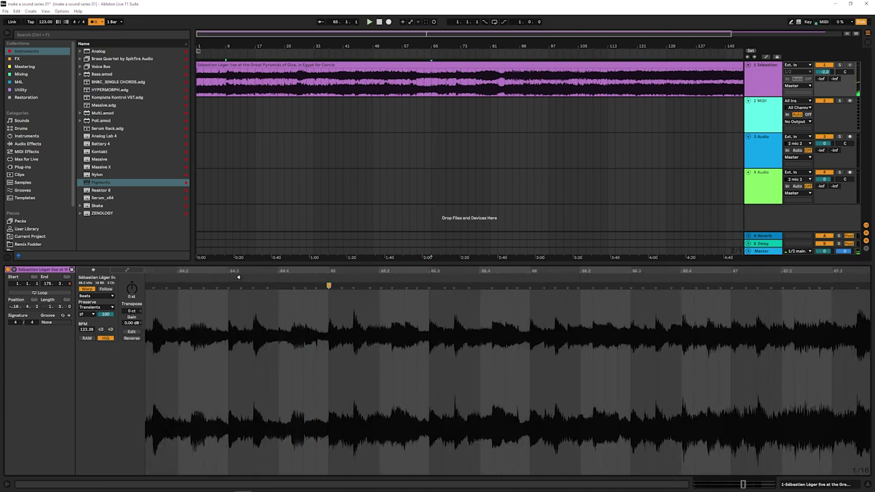
{"action": "left_click", "coordinate": [338, 279]}
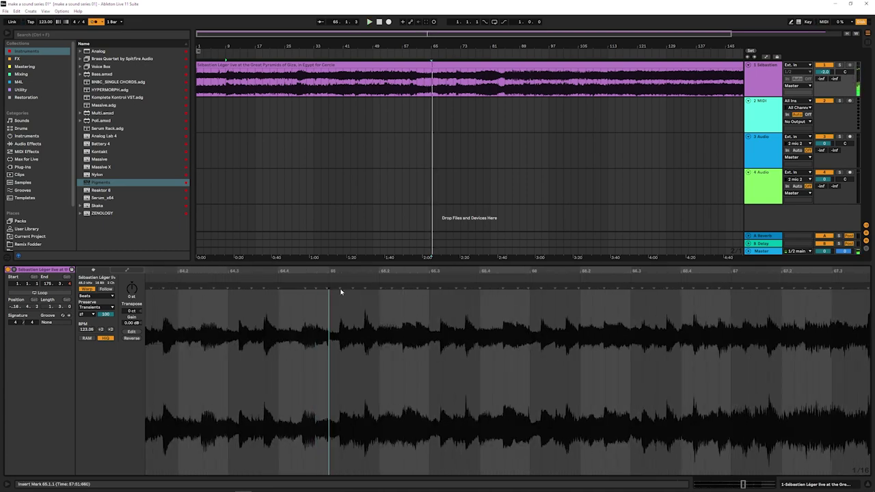
{"action": "left_click", "coordinate": [226, 276]}
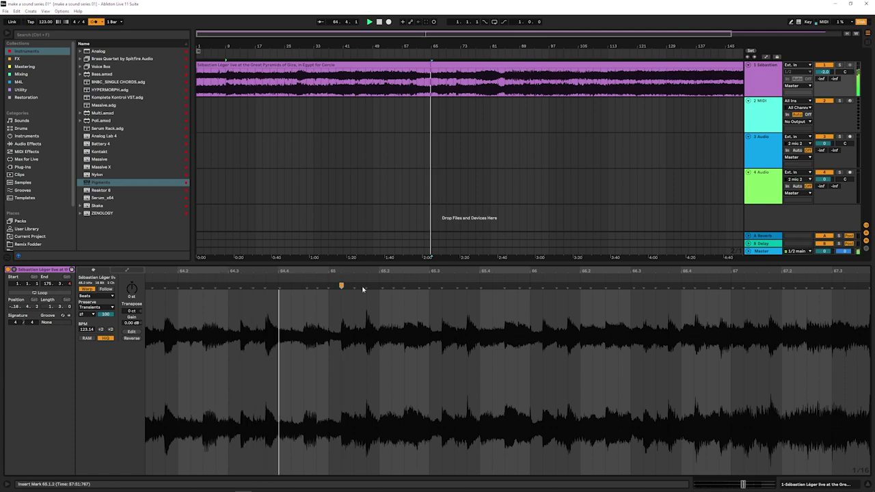
{"action": "key", "text": "space"}
{"action": "left_click_drag", "start_coordinate": [225, 276], "coordinate": [225, 260]}
{"action": "left_click_drag", "start_coordinate": [445, 276], "coordinate": [446, 273]}
{"action": "left_click_drag", "start_coordinate": [313, 276], "coordinate": [313, 260]}
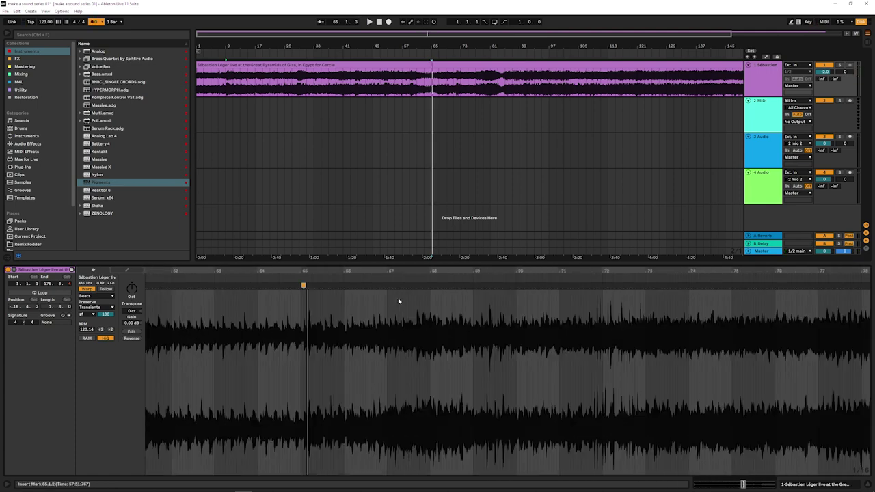
{"action": "left_click", "coordinate": [401, 280]}
{"action": "left_click_drag", "start_coordinate": [435, 277], "coordinate": [435, 271]}
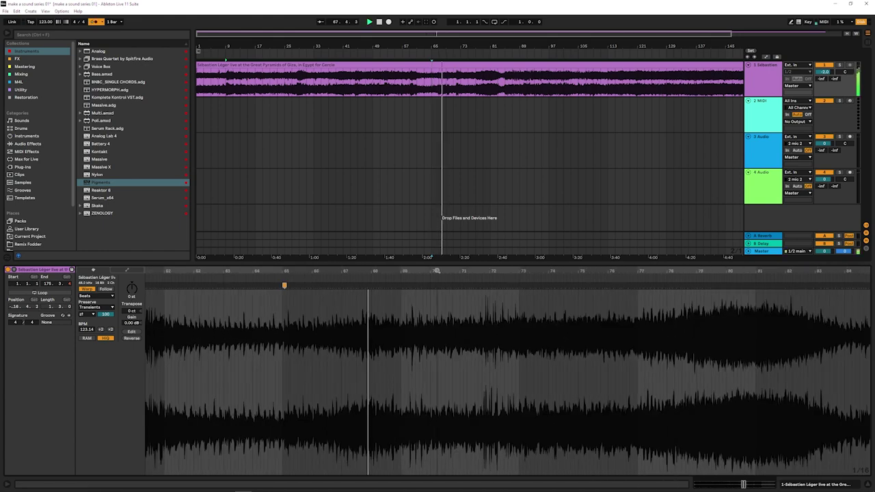
{"action": "key", "text": "space"}
{"action": "left_click", "coordinate": [256, 277]}
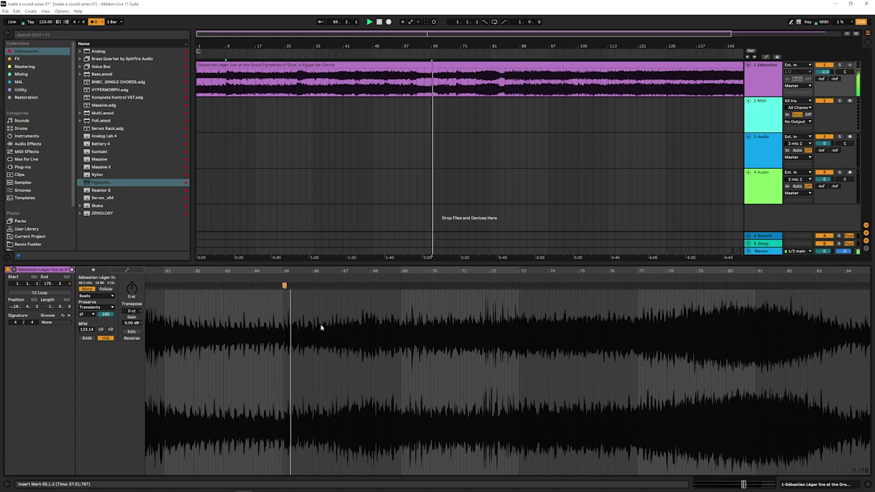
{"action": "left_click_drag", "start_coordinate": [387, 268], "coordinate": [386, 272]}
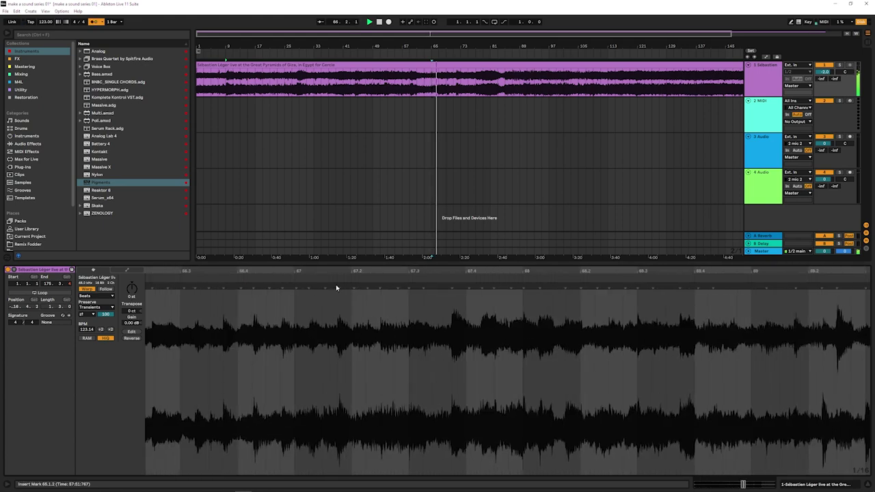
Add warp markers at 67.3.4 and near bar 74 to line up the beats
{"action": "left_click", "coordinate": [337, 285]}
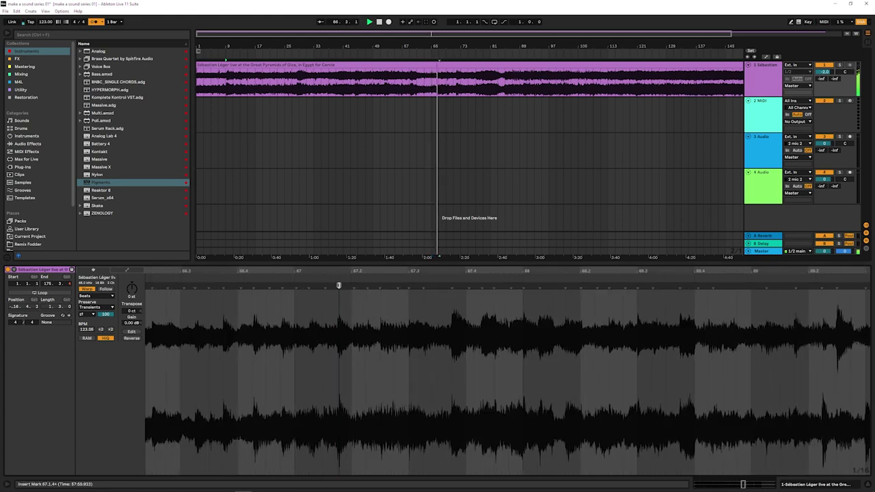
{"action": "left_click", "coordinate": [451, 285]}
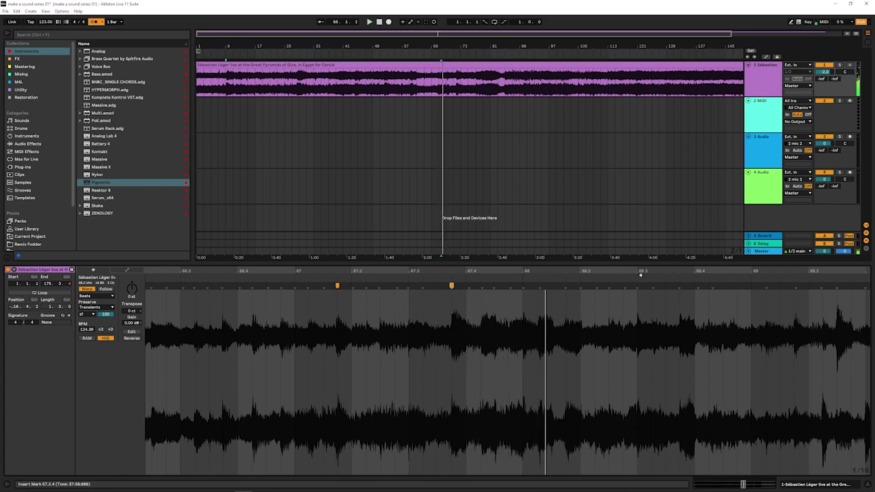
{"action": "mouse_move", "coordinate": [677, 267]}
{"action": "left_mouse_down"}
{"action": "mouse_move", "coordinate": [458, 271]}
{"action": "mouse_move", "coordinate": [458, 301]}
{"action": "left_mouse_up"}
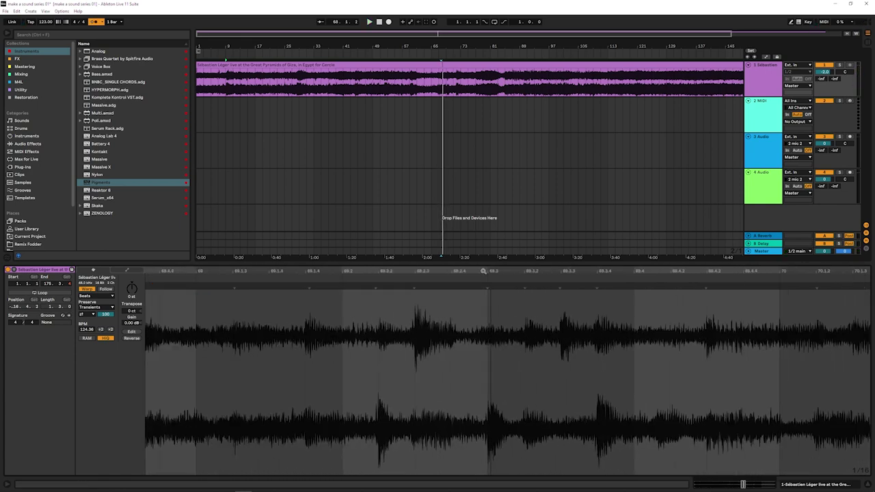
{"action": "left_click", "coordinate": [415, 287]}
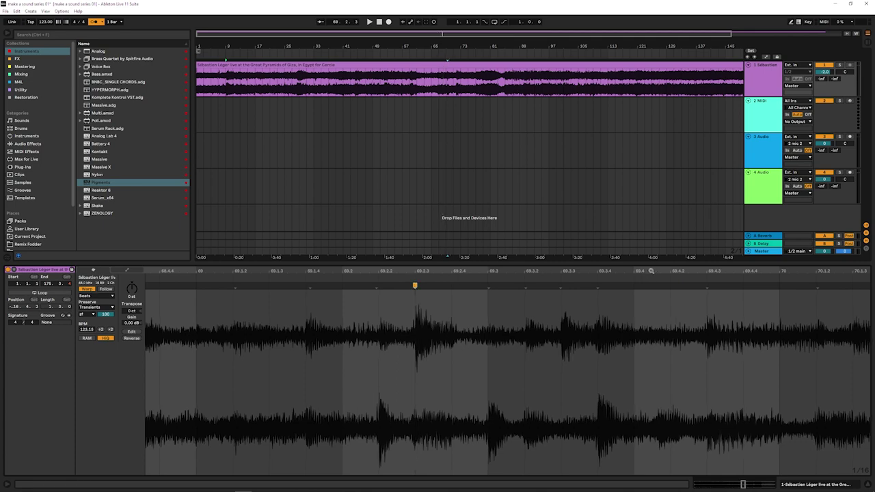
{"action": "mouse_move", "coordinate": [650, 272]}
{"action": "left_mouse_down"}
{"action": "mouse_move", "coordinate": [650, 256]}
{"action": "mouse_move", "coordinate": [479, 271]}
{"action": "mouse_move", "coordinate": [479, 300]}
{"action": "left_mouse_up"}
{"action": "left_click", "coordinate": [533, 282]}
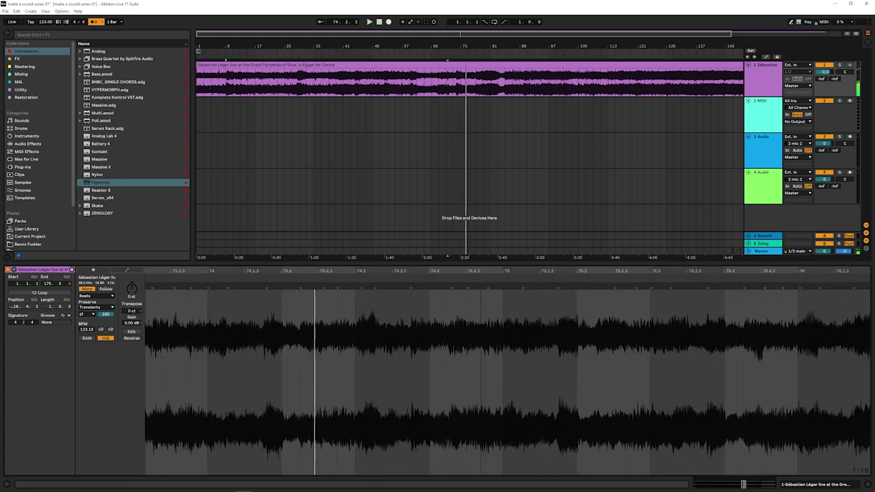
{"action": "left_click", "coordinate": [374, 288]}
{"action": "double_click", "coordinate": [374, 286]}
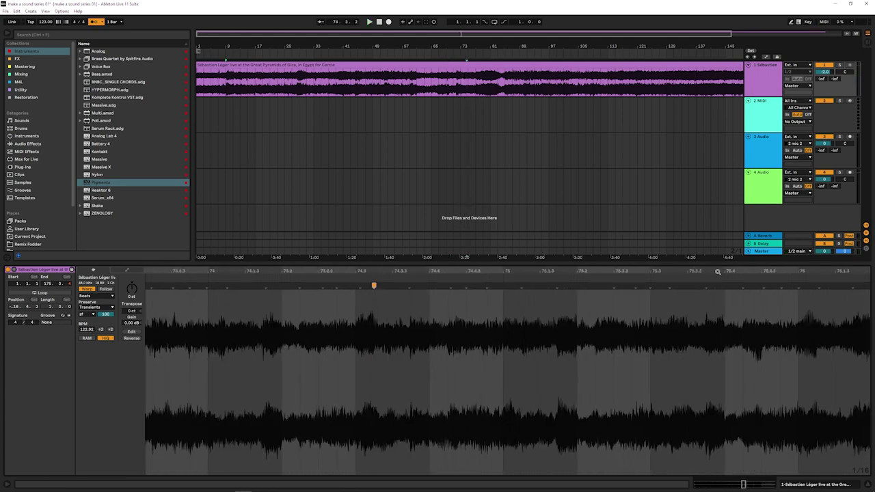
Check a magnified stretch of waveform, then loop the arrangement over the 82-bar clip
{"action": "left_click_drag", "start_coordinate": [716, 271], "coordinate": [484, 273]}
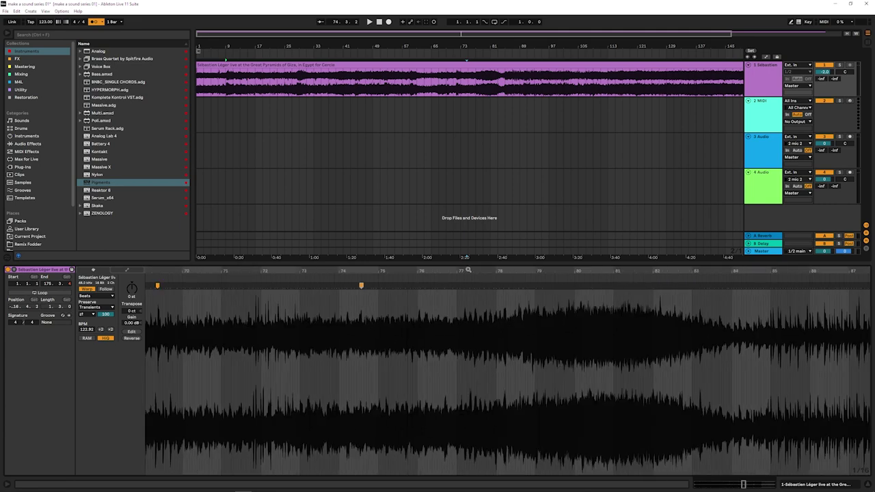
{"action": "left_click_drag", "start_coordinate": [379, 272], "coordinate": [449, 302]}
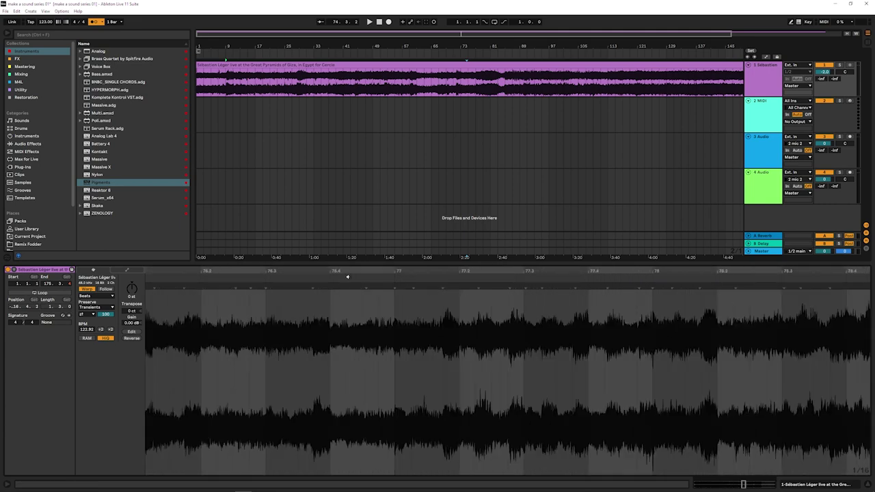
{"action": "left_click", "coordinate": [298, 278]}
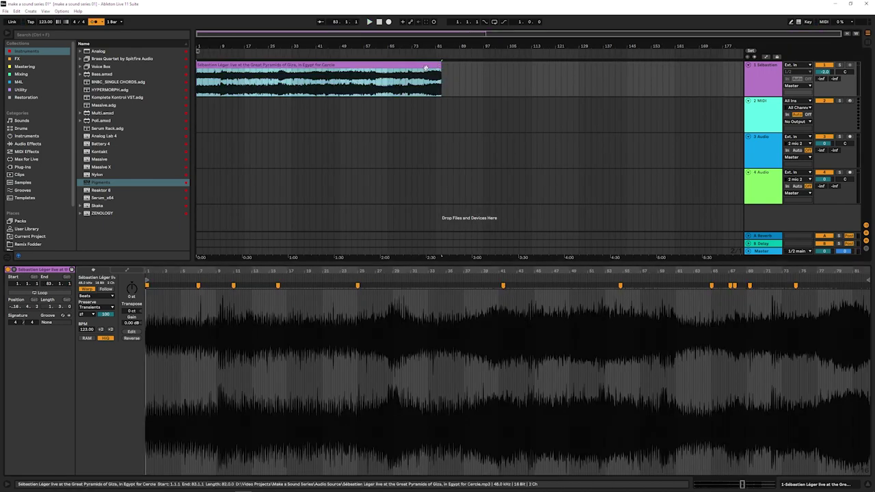
{"action": "key", "text": "ctrl+l"}
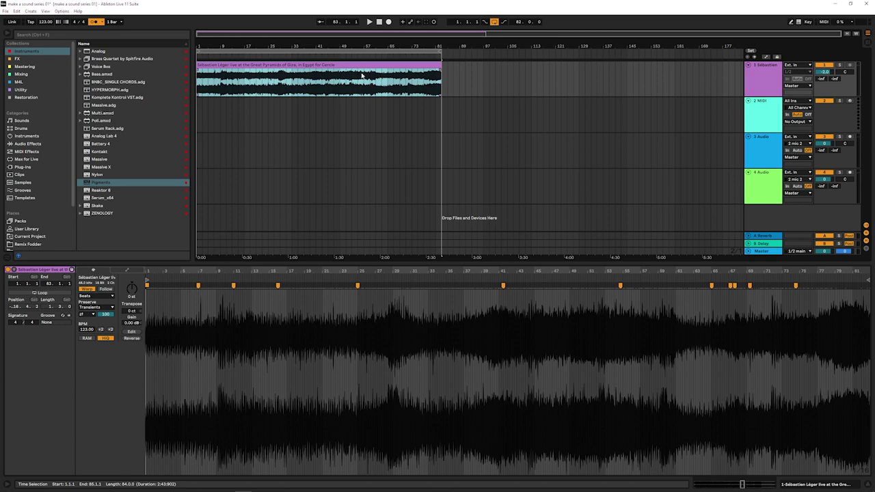
Switch to the Facebook pyramids video and play it in bursts, pausing at 56:11
{"action": "key", "text": "alt+Tab"}
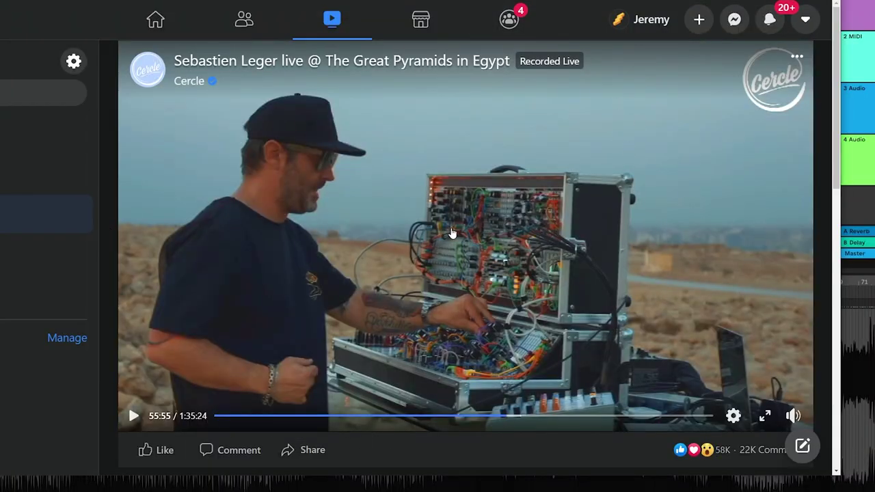
{"action": "left_click", "coordinate": [134, 415]}
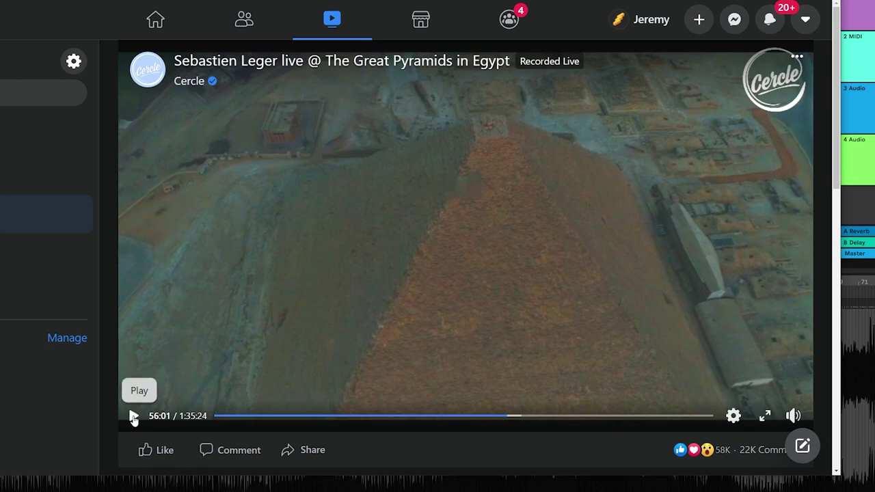
{"action": "left_click", "coordinate": [134, 417]}
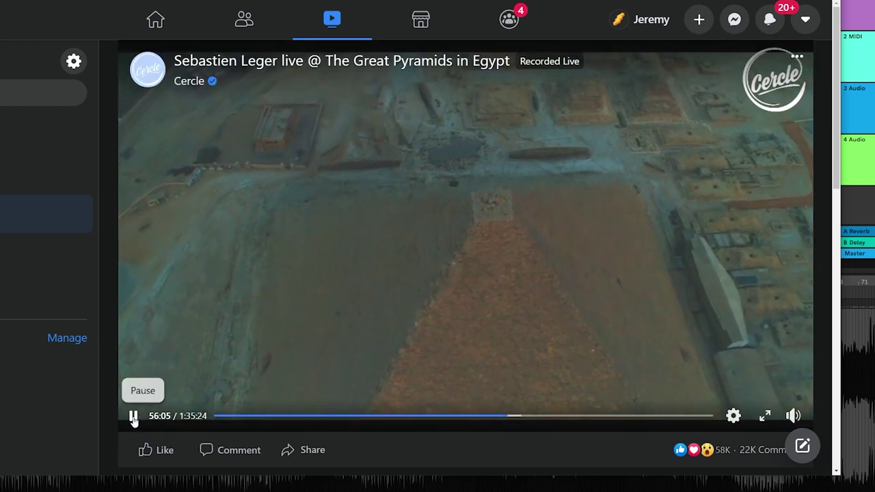
{"action": "left_click", "coordinate": [134, 417]}
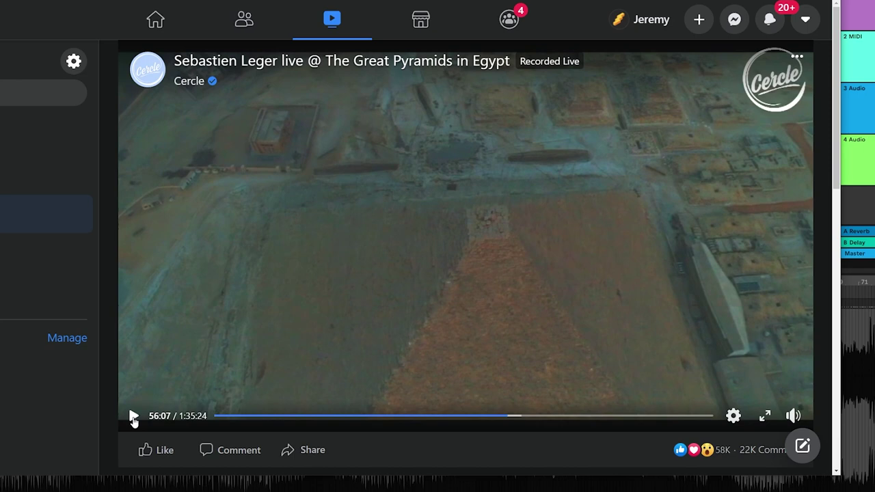
{"action": "left_click", "coordinate": [134, 417]}
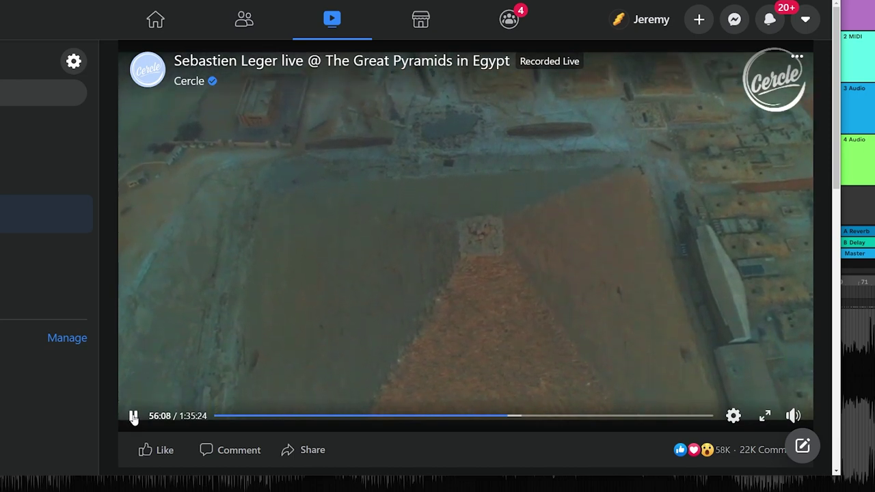
{"action": "left_click", "coordinate": [134, 416]}
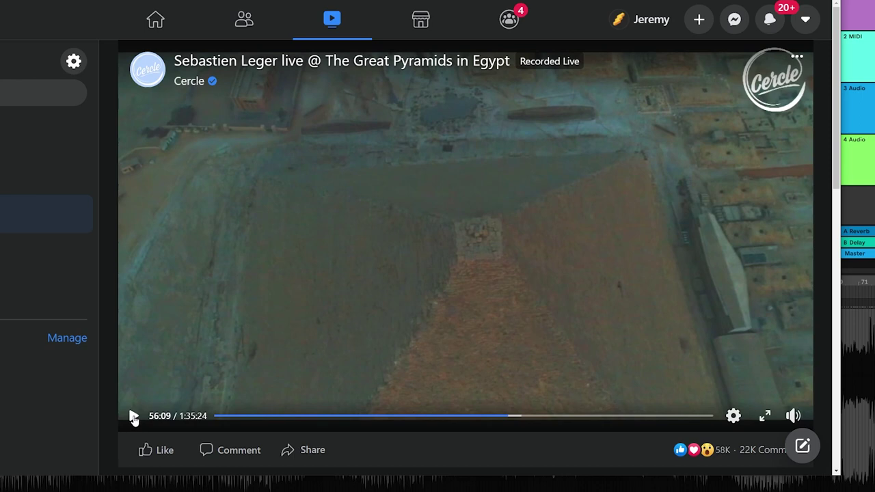
{"action": "left_click", "coordinate": [134, 418]}
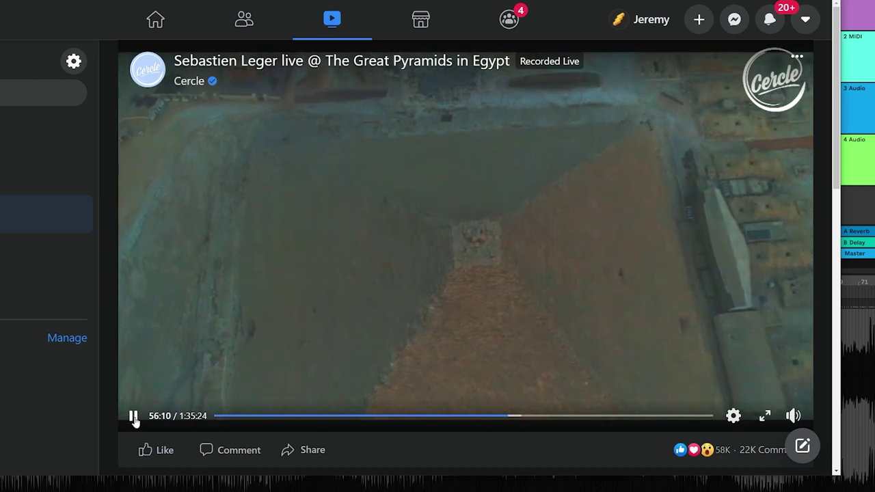
{"action": "left_click", "coordinate": [134, 419]}
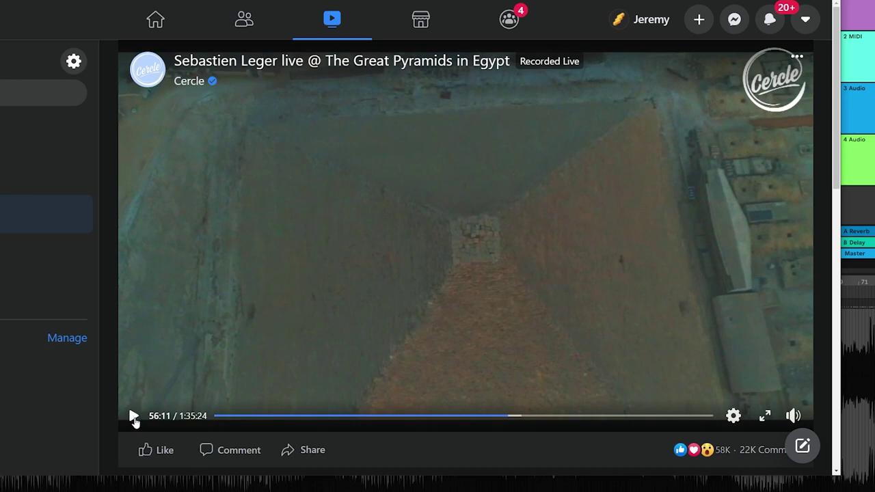
Skip the video forward, then seek to 56:29 showing the modular rig
{"action": "key", "text": "Right"}
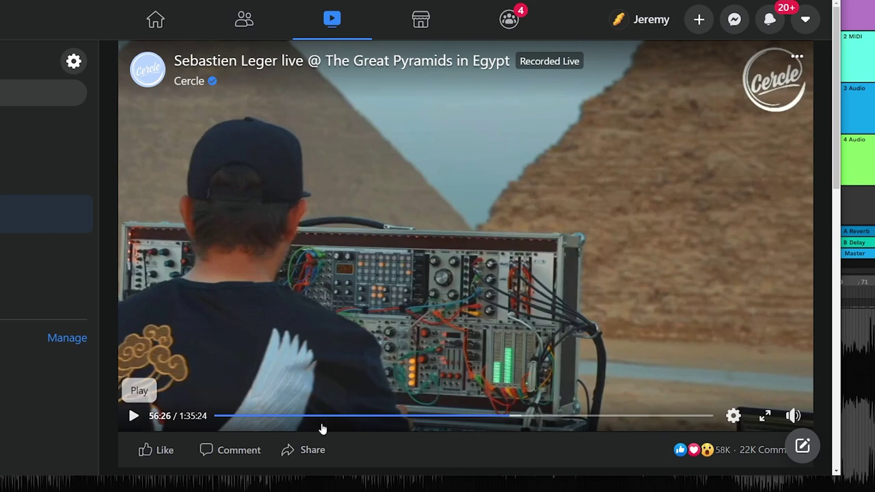
{"action": "left_click", "coordinate": [509, 416]}
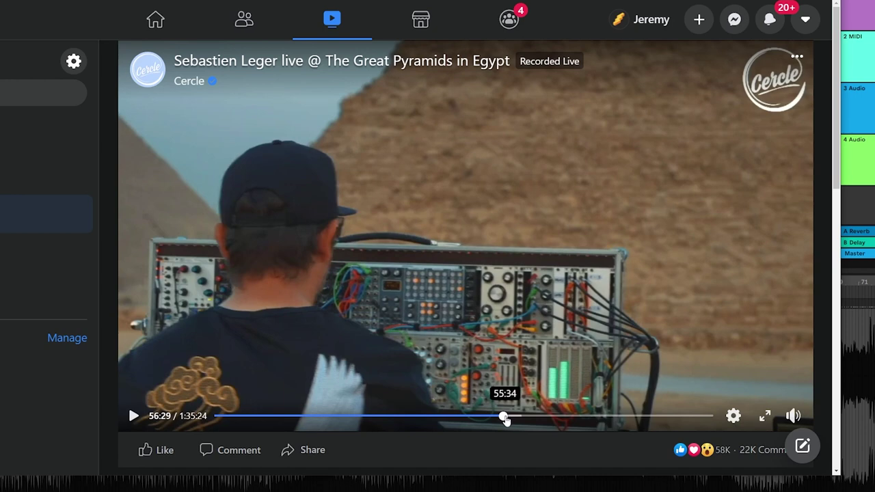
Seek back to 56:00 and play the video until pausing at 57:27
{"action": "left_click", "coordinate": [504, 416]}
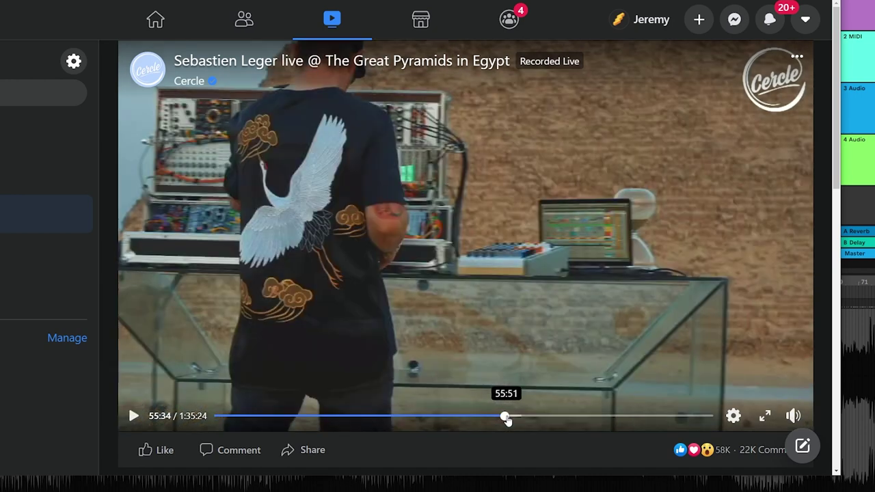
{"action": "left_click", "coordinate": [505, 416]}
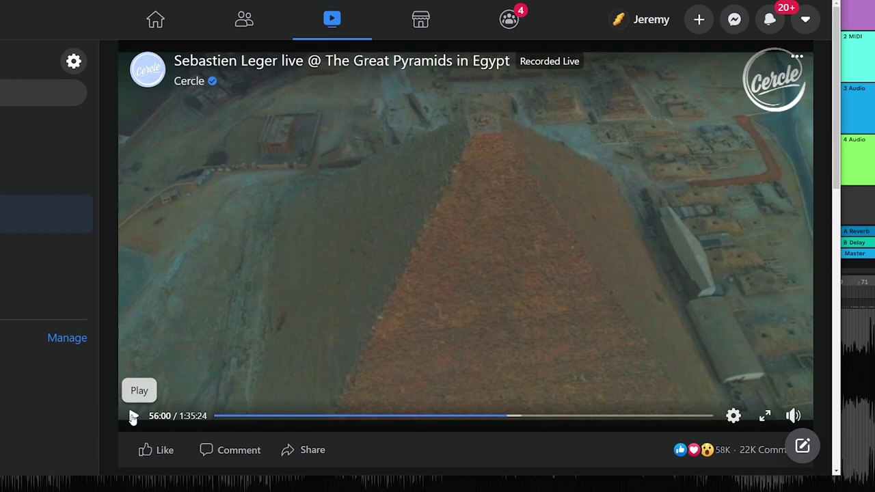
{"action": "left_click", "coordinate": [133, 416]}
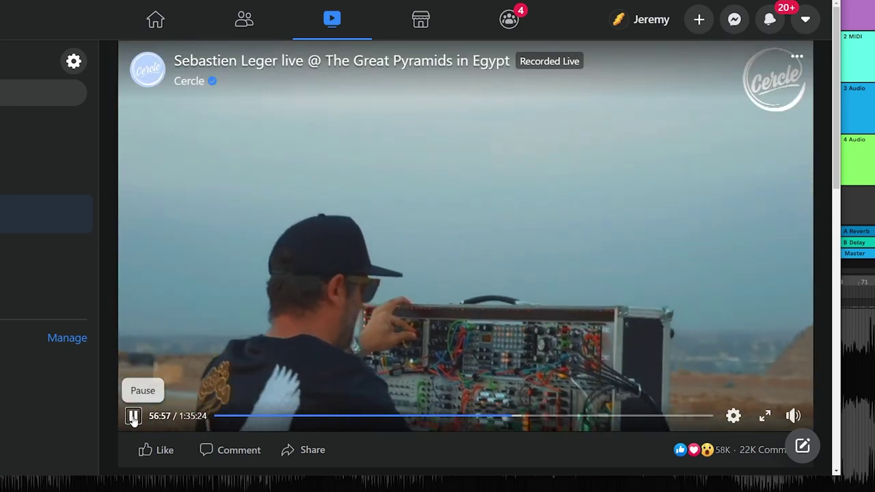
{"action": "left_click", "coordinate": [133, 417]}
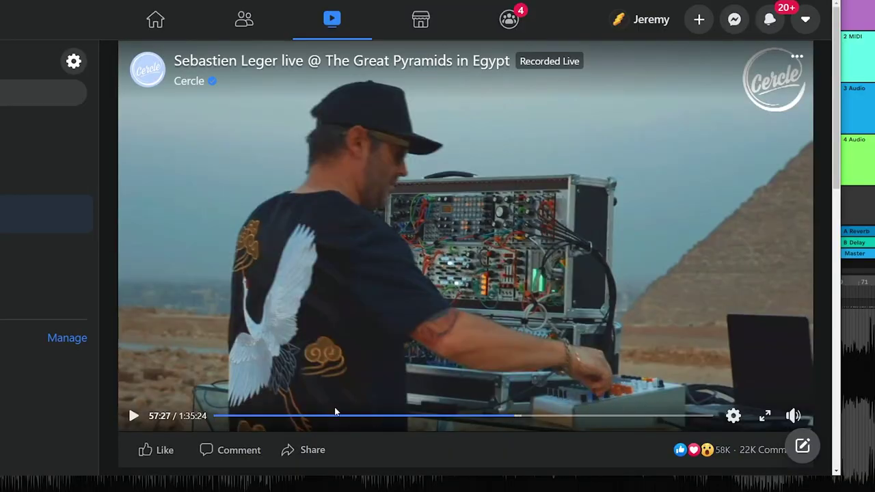
Resume the pyramids video, letting it play on to 57:51
{"action": "left_click", "coordinate": [133, 417]}
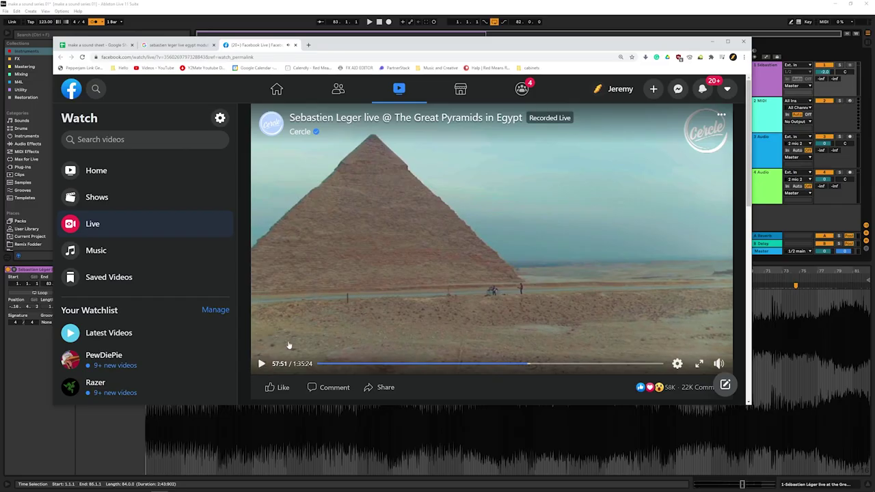
Create an empty MIDI clip on track 2 from bar 1, stretched to end at bar 81
{"action": "left_click", "coordinate": [476, 11]}
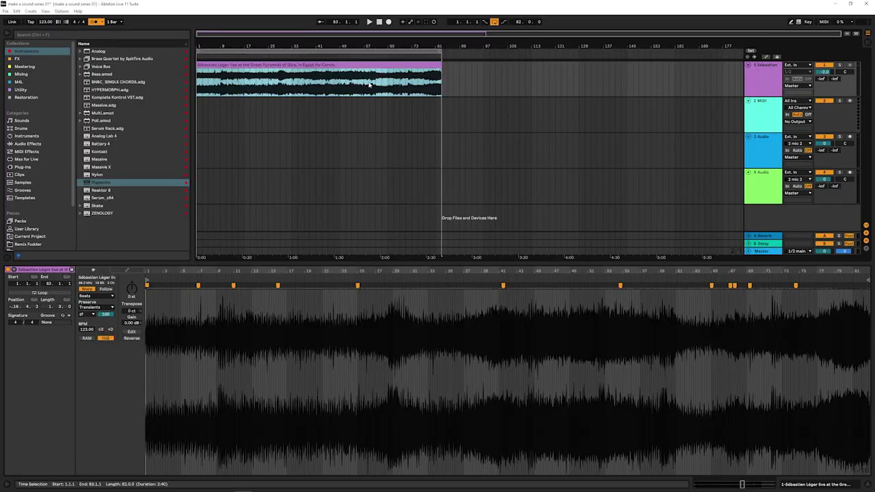
{"action": "left_click_drag", "start_coordinate": [318, 45], "coordinate": [318, 51]}
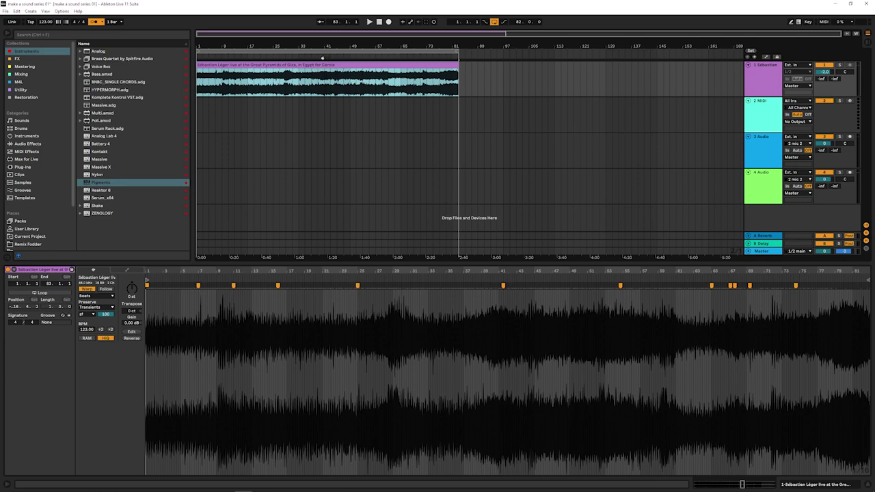
{"action": "left_click", "coordinate": [758, 75]}
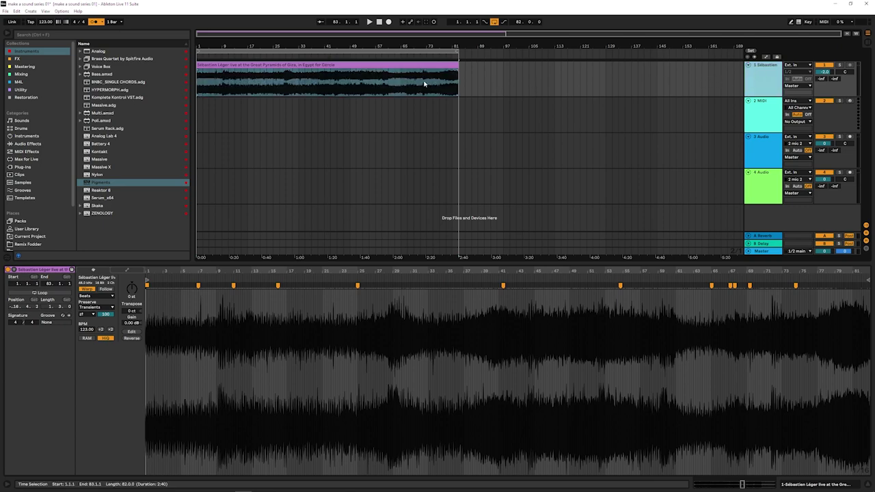
{"action": "left_click", "coordinate": [202, 117]}
{"action": "left_click_drag", "start_coordinate": [199, 117], "coordinate": [230, 116]}
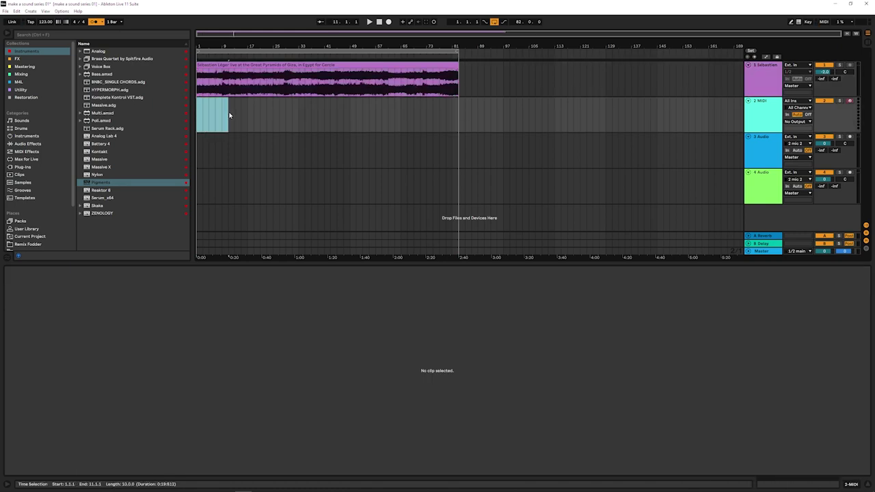
{"action": "key", "text": "ctrl+shift+m"}
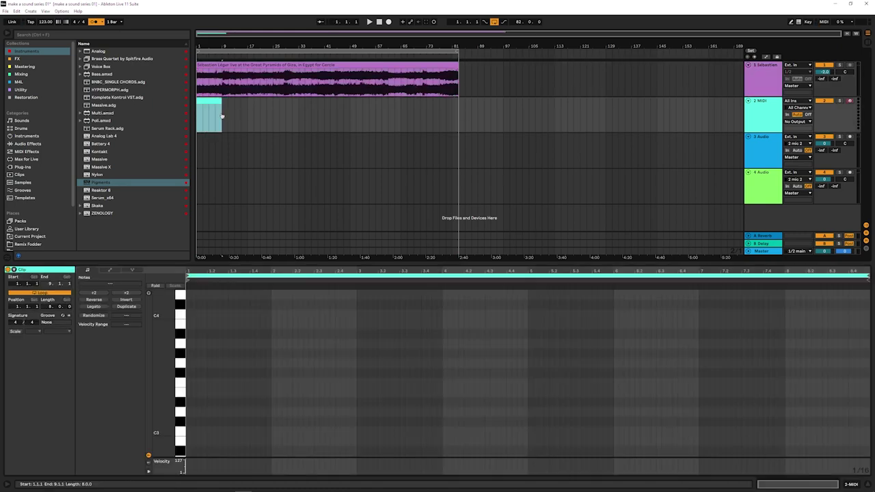
{"action": "left_click_drag", "start_coordinate": [220, 109], "coordinate": [451, 106]}
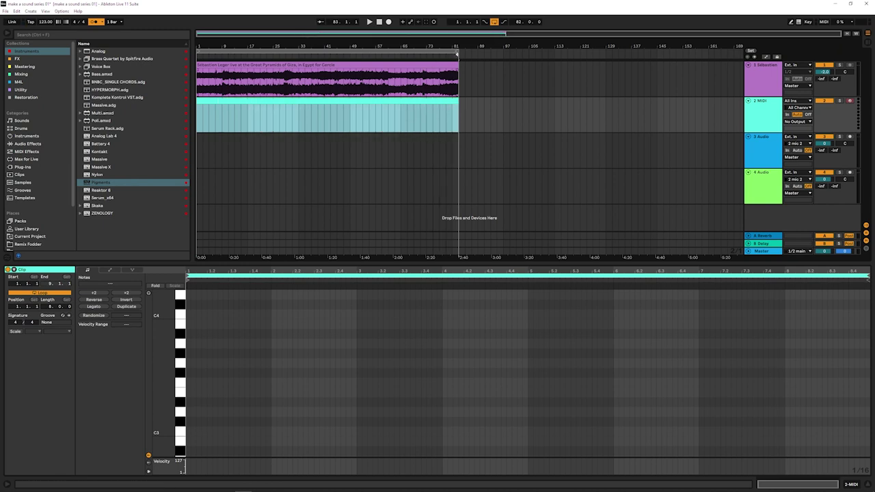
{"action": "left_click_drag", "start_coordinate": [458, 113], "coordinate": [459, 113]}
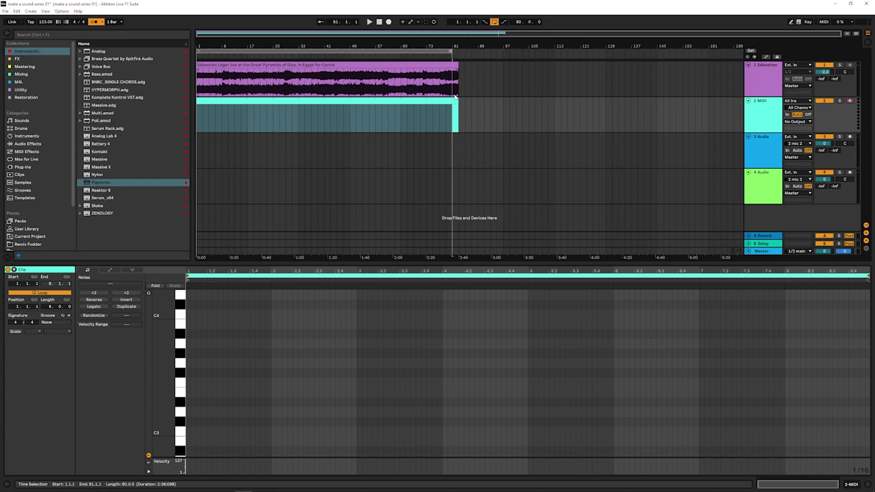
{"action": "left_click", "coordinate": [420, 98]}
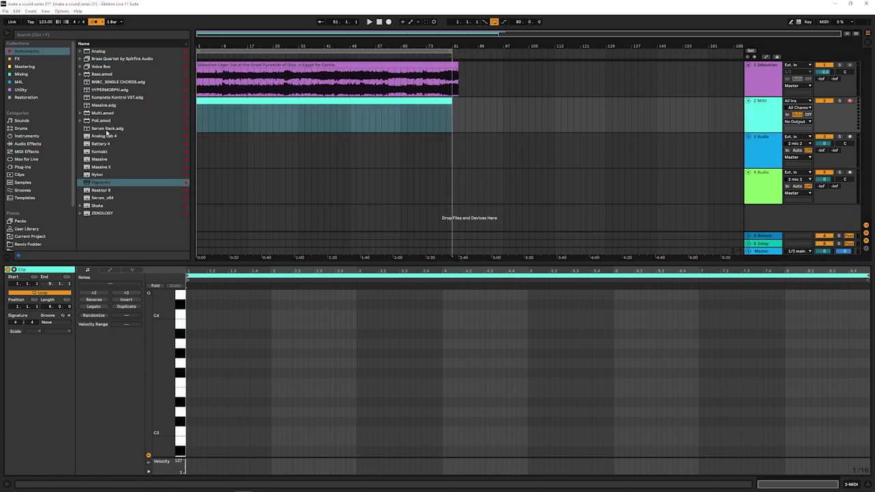
Open the Pigments window and load its Default preset in place of Ring My Bell
{"action": "left_click", "coordinate": [96, 183]}
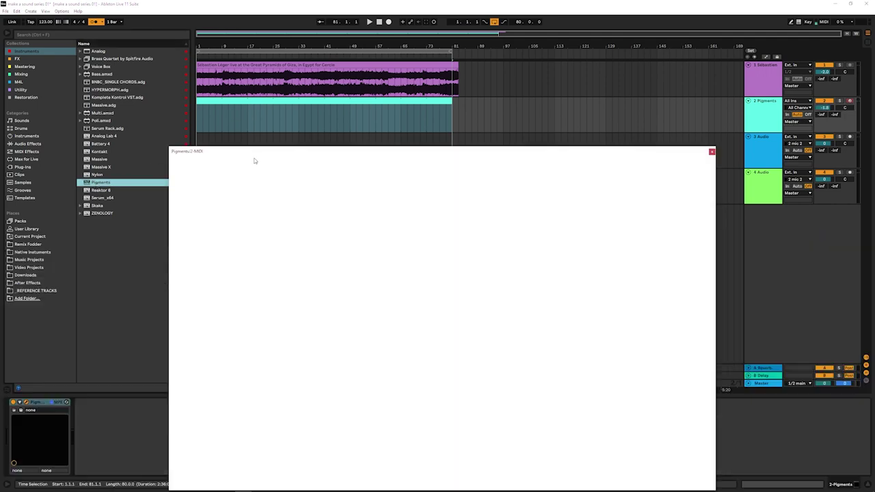
{"action": "left_click_drag", "start_coordinate": [270, 154], "coordinate": [259, 110]}
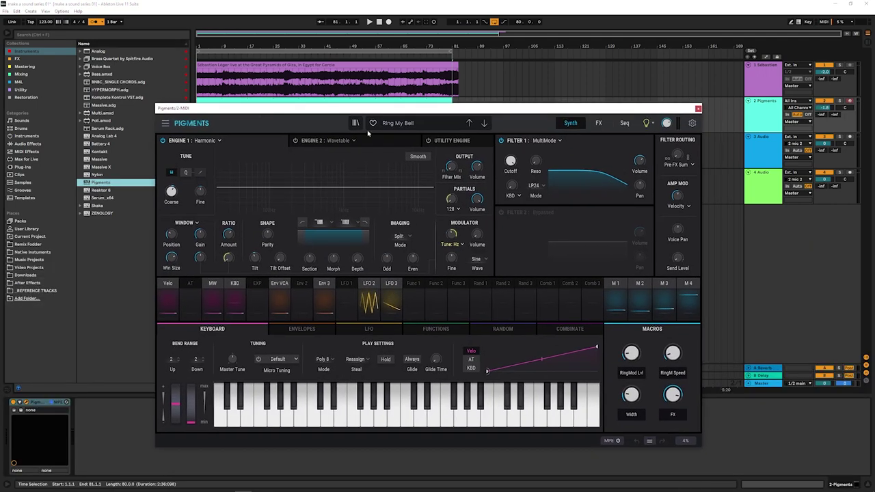
{"action": "left_click_drag", "start_coordinate": [398, 109], "coordinate": [407, 145]}
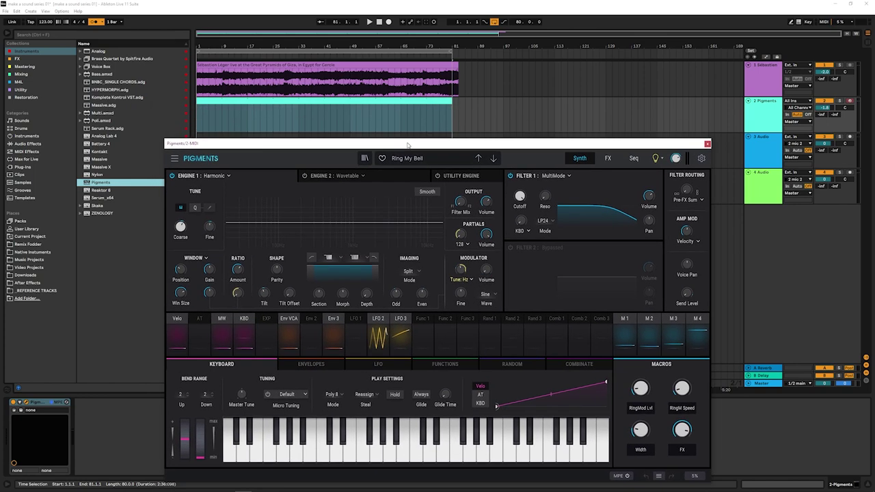
{"action": "left_click", "coordinate": [409, 158]}
{"action": "mouse_move", "coordinate": [407, 215]}
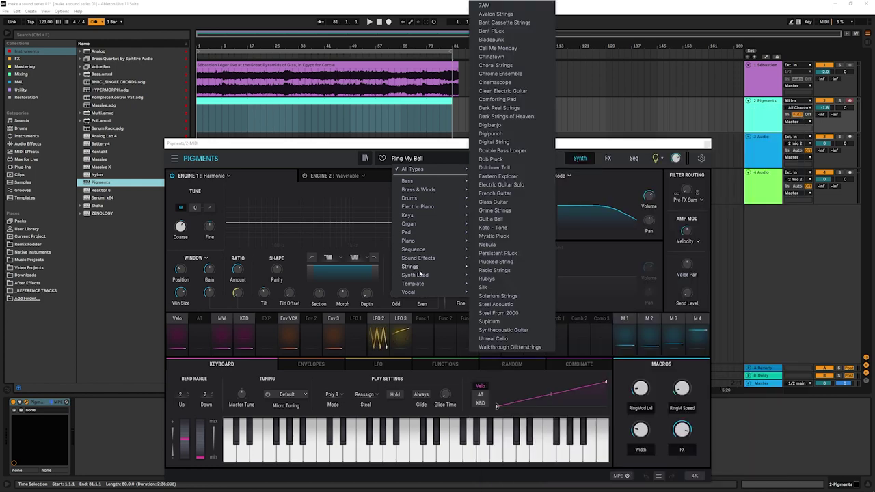
{"action": "mouse_move", "coordinate": [413, 283]}
{"action": "left_click", "coordinate": [502, 155]}
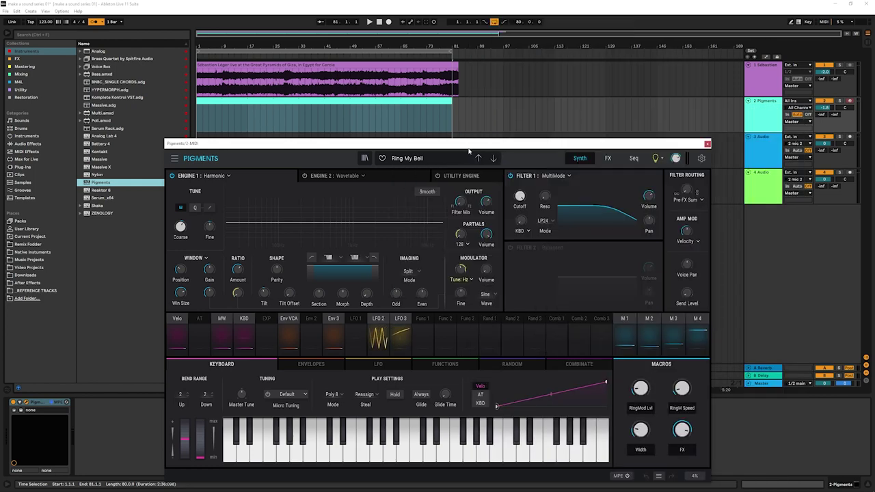
{"action": "left_click_drag", "start_coordinate": [463, 146], "coordinate": [498, 143]}
{"action": "left_click", "coordinate": [386, 111]}
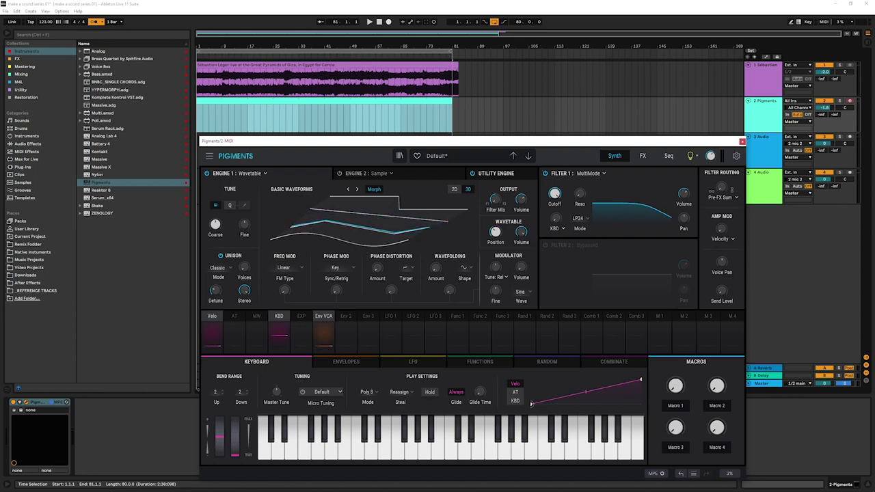
Switch Pigments' Play Mode from Poly 8 to Mono and open the Pigments clip's notes
{"action": "left_click_drag", "start_coordinate": [339, 138], "coordinate": [419, 150]}
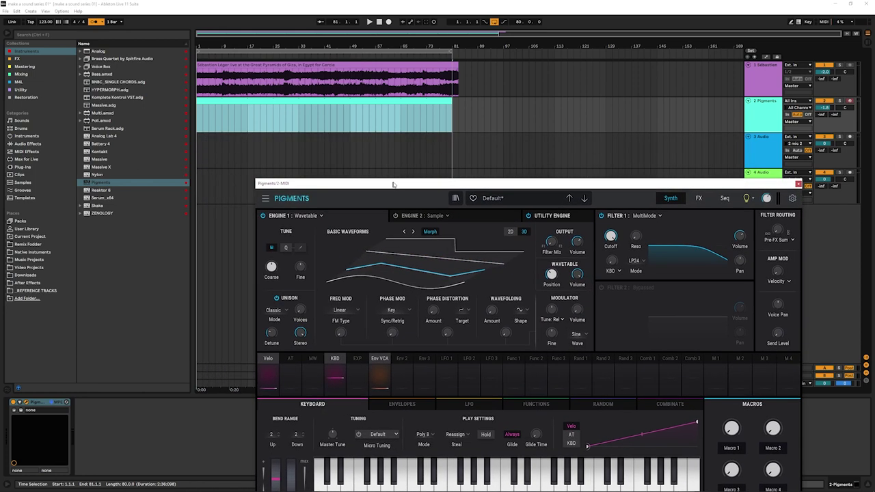
{"action": "left_click", "coordinate": [386, 157]}
{"action": "left_click", "coordinate": [356, 332]}
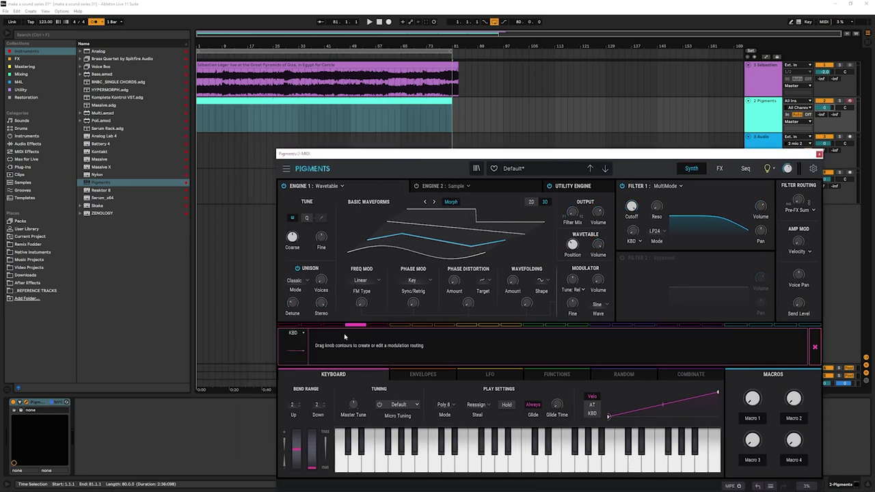
{"action": "left_click", "coordinate": [814, 346]}
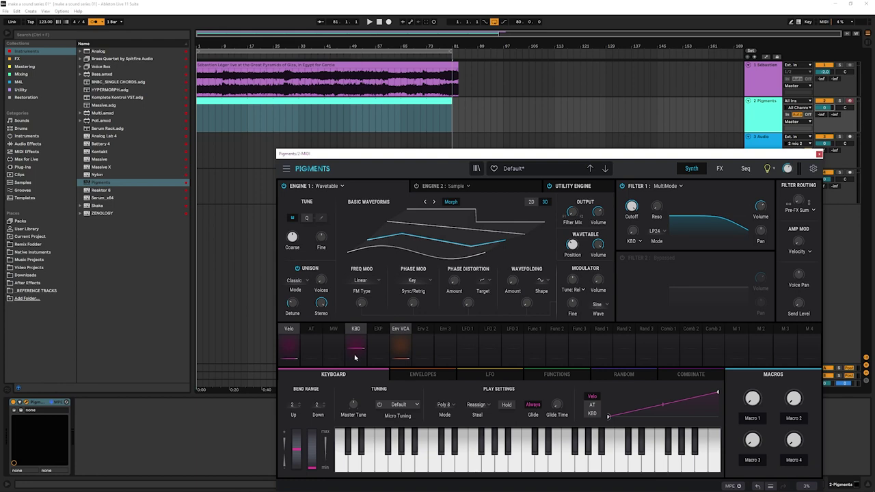
{"action": "left_click", "coordinate": [446, 405]}
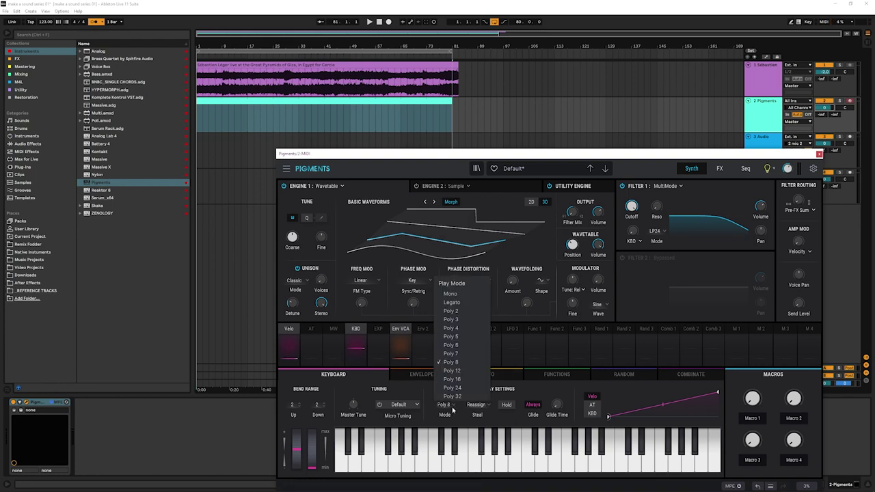
{"action": "left_click", "coordinate": [450, 293]}
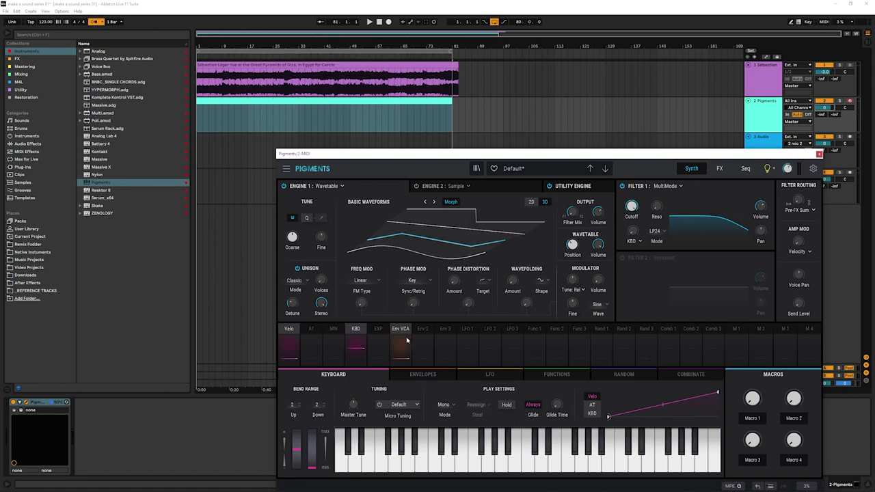
{"action": "double_click", "coordinate": [274, 110]}
{"action": "mouse_move", "coordinate": [284, 155]}
{"action": "left_mouse_down"}
{"action": "mouse_move", "coordinate": [172, 142]}
{"action": "mouse_move", "coordinate": [281, 313]}
{"action": "mouse_move", "coordinate": [326, 109]}
{"action": "left_mouse_up"}
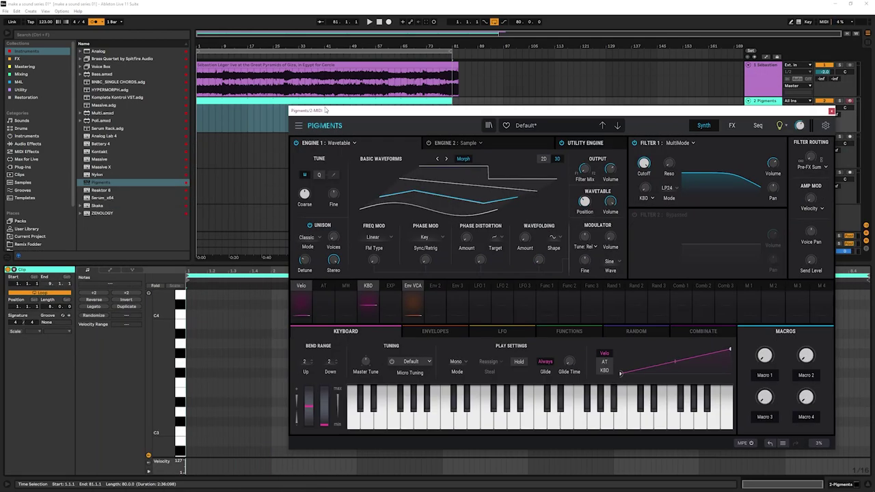
Start playback and shorten the Pigments clip loop to the first two bars
{"action": "left_click", "coordinate": [831, 111]}
{"action": "key", "text": "space"}
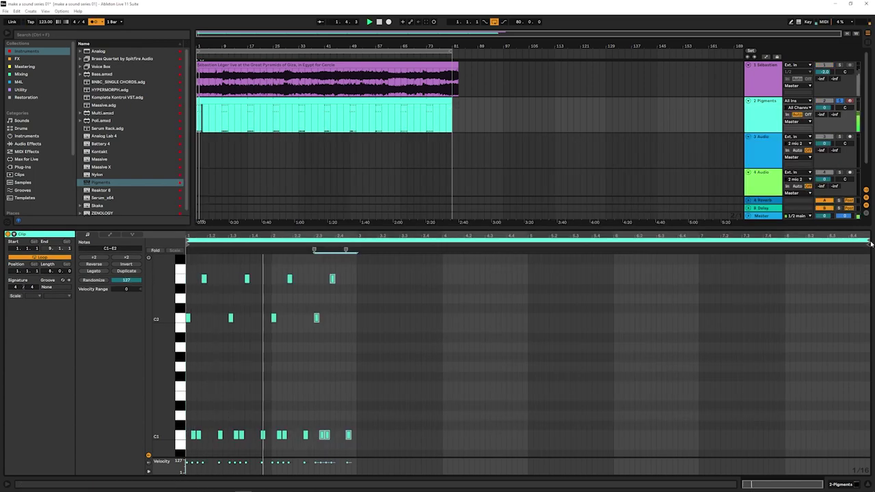
{"action": "left_click_drag", "start_coordinate": [867, 240], "coordinate": [356, 254]}
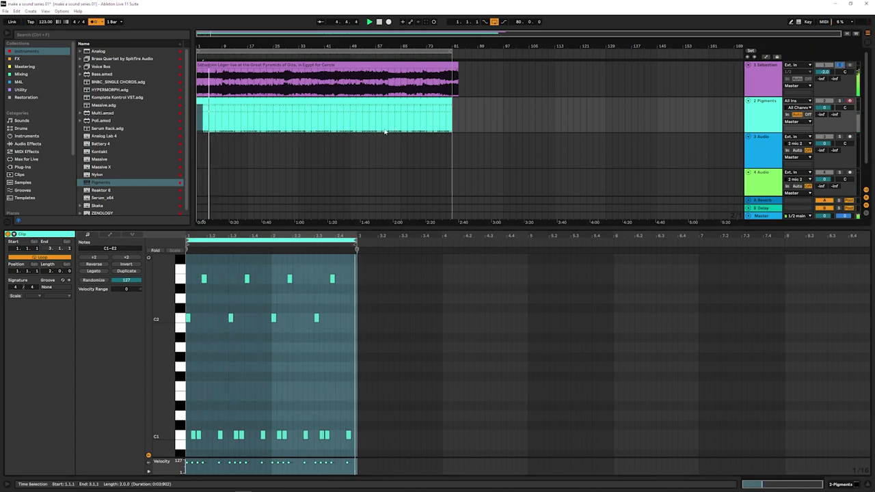
{"action": "key", "text": "ctrl+a"}
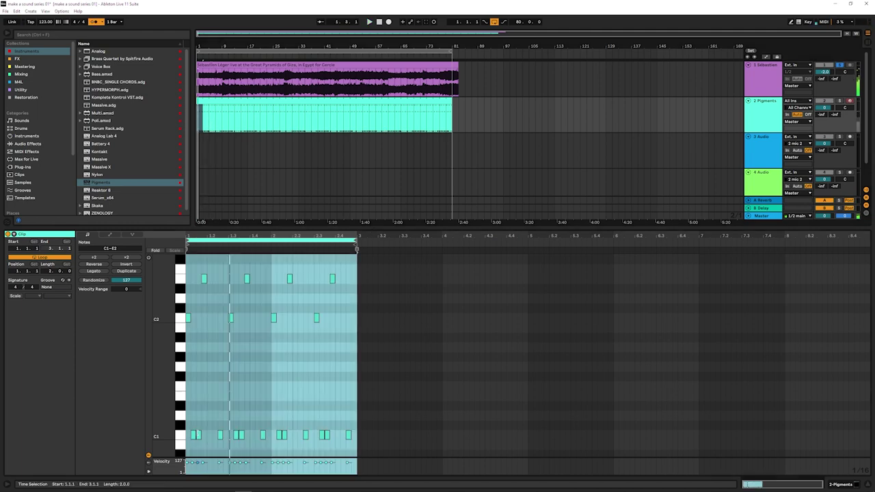
{"action": "left_click_drag", "start_coordinate": [195, 236], "coordinate": [195, 259]}
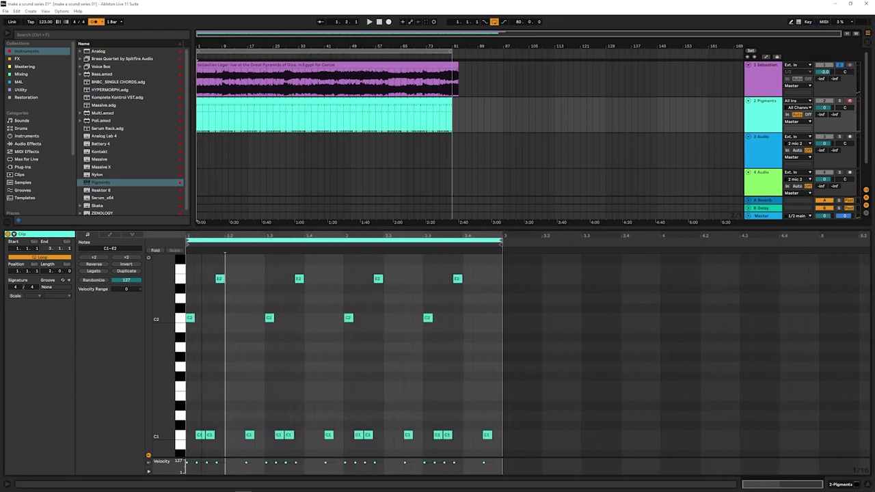
Delete four pairs of C1 notes during playback, then reopen the Pigments window
{"action": "key", "text": "space"}
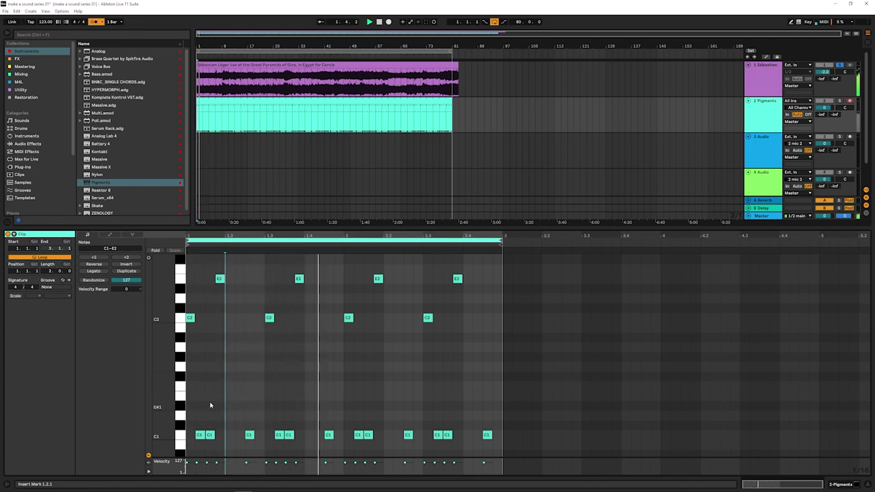
{"action": "left_click_drag", "start_coordinate": [190, 413], "coordinate": [230, 446]}
{"action": "key", "text": "Delete"}
{"action": "left_click_drag", "start_coordinate": [299, 424], "coordinate": [273, 444]}
{"action": "key", "text": "Delete"}
{"action": "left_click_drag", "start_coordinate": [377, 415], "coordinate": [352, 444]}
{"action": "key", "text": "Delete"}
{"action": "left_click_drag", "start_coordinate": [469, 412], "coordinate": [433, 445]}
{"action": "key", "text": "Delete"}
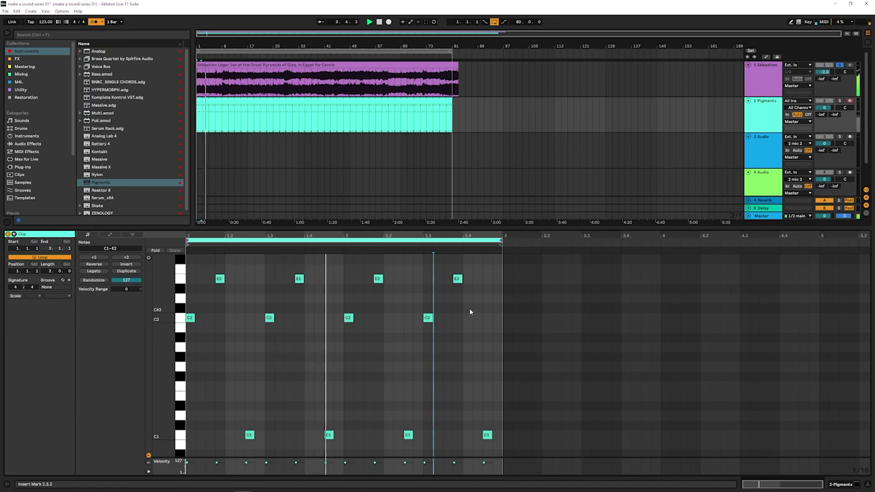
{"action": "key", "text": "shift+Tab"}
{"action": "key", "text": "ctrl+alt+p"}
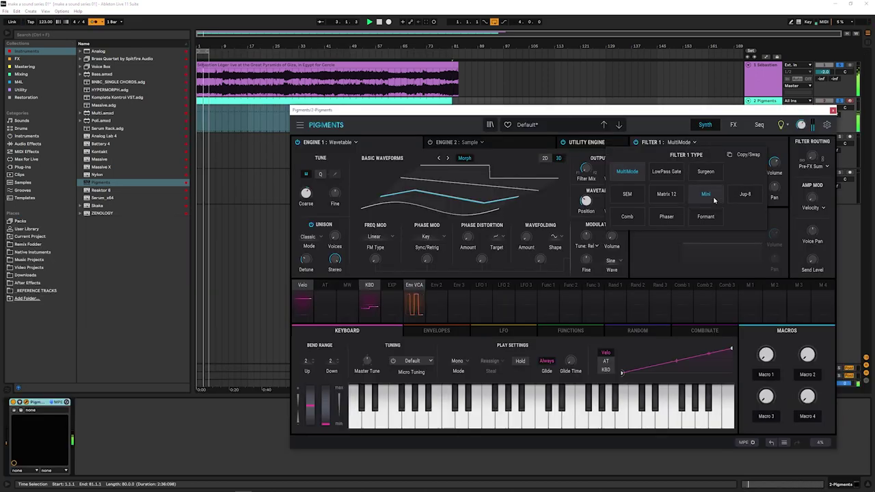
Switch Filter 1 from MultiMode to Mini and raise its Drive to about 0.5
{"action": "left_click", "coordinate": [706, 193]}
{"action": "left_click_drag", "start_coordinate": [673, 192], "coordinate": [671, 186]}
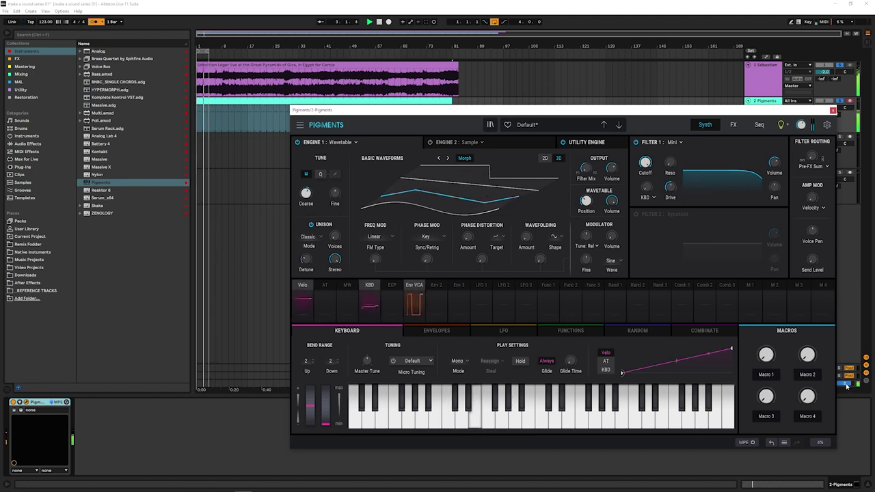
On Pigments' FX page, move Reverb to the second aux slot and add a Delay
{"action": "left_click", "coordinate": [734, 124]}
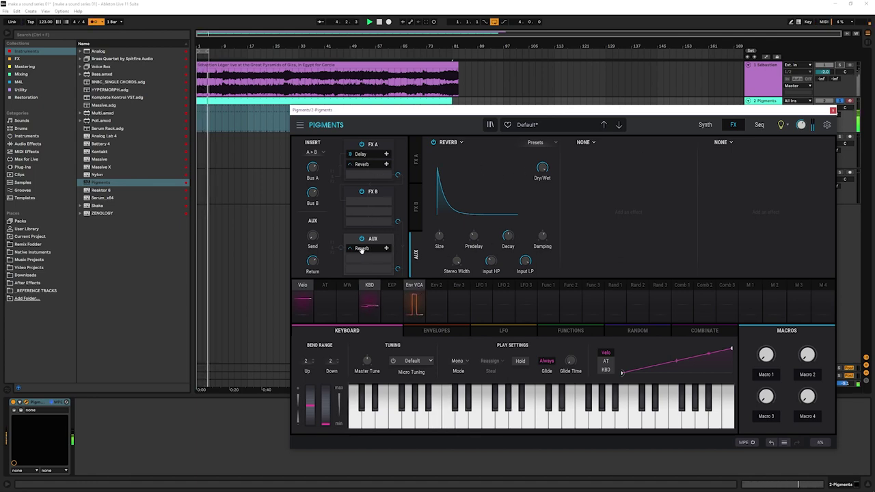
{"action": "left_click_drag", "start_coordinate": [365, 248], "coordinate": [369, 257]}
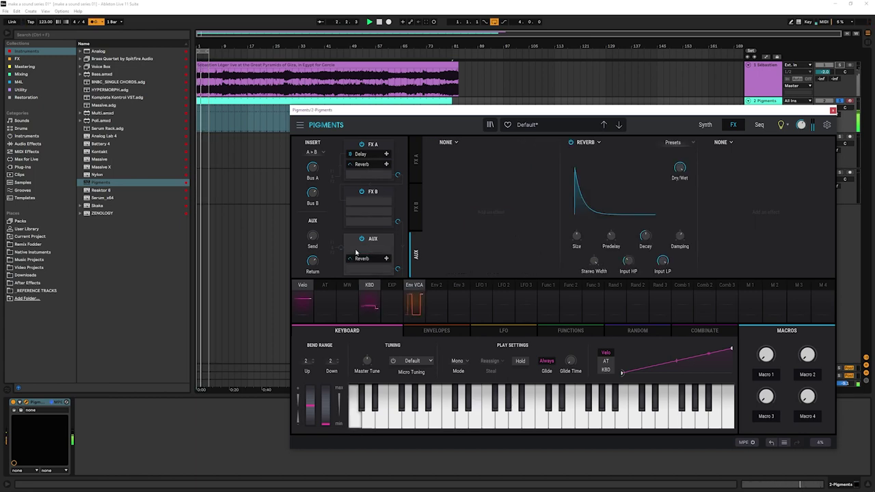
{"action": "left_click", "coordinate": [451, 142]}
{"action": "left_click", "coordinate": [457, 171]}
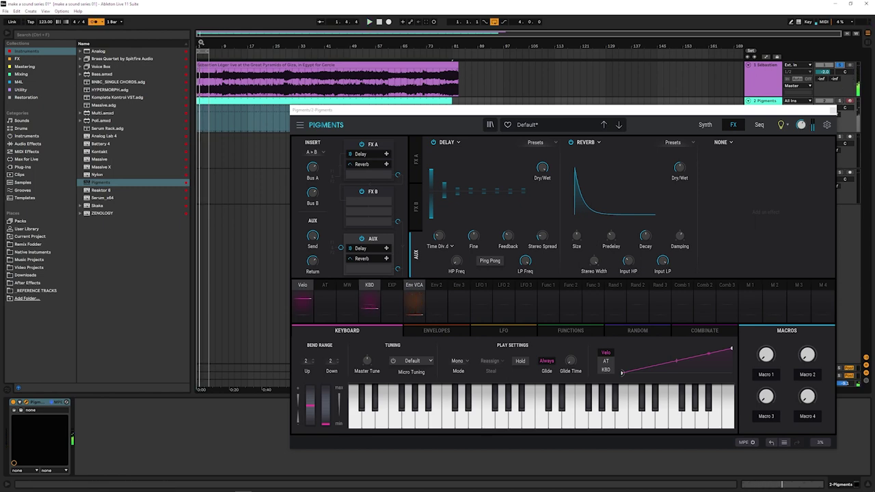
{"action": "left_click_drag", "start_coordinate": [200, 43], "coordinate": [184, 50]}
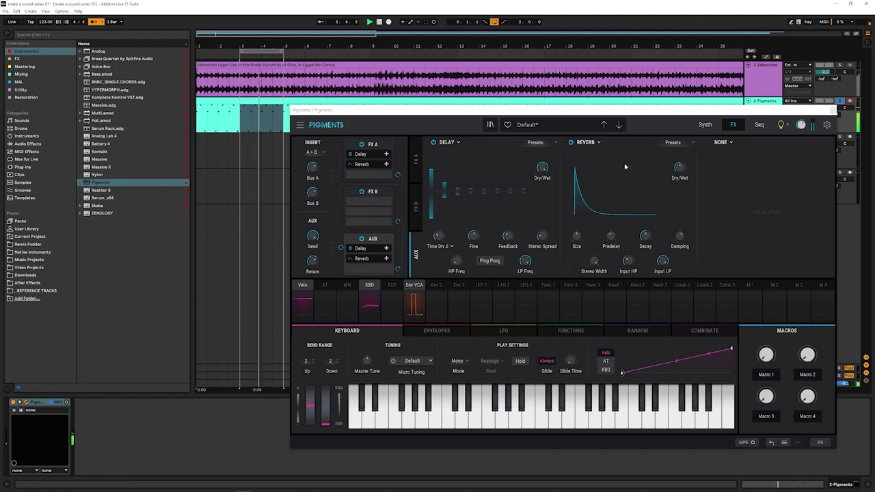
Move the empty aux slot to the front of the chain and set it to Distortion
{"action": "left_click", "coordinate": [456, 142]}
{"action": "left_click", "coordinate": [551, 146]}
{"action": "left_click", "coordinate": [585, 142]}
{"action": "left_click", "coordinate": [618, 141]}
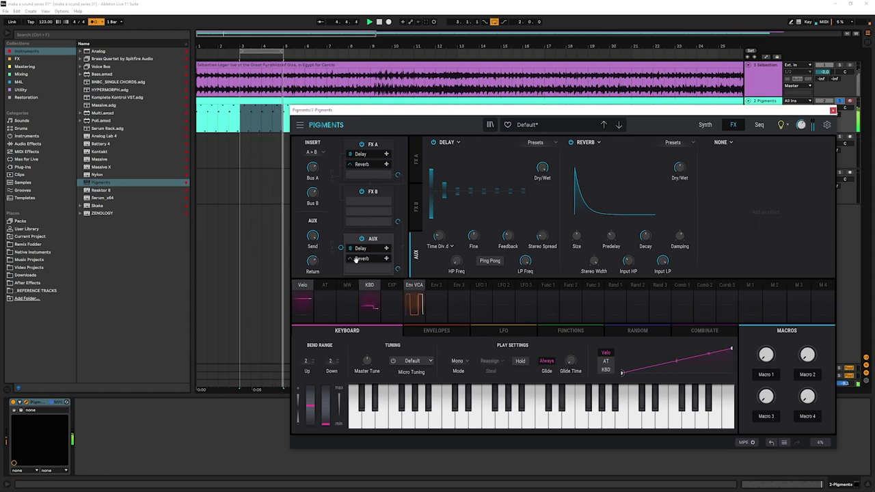
{"action": "left_click_drag", "start_coordinate": [369, 268], "coordinate": [369, 248]}
{"action": "left_click", "coordinate": [458, 156]}
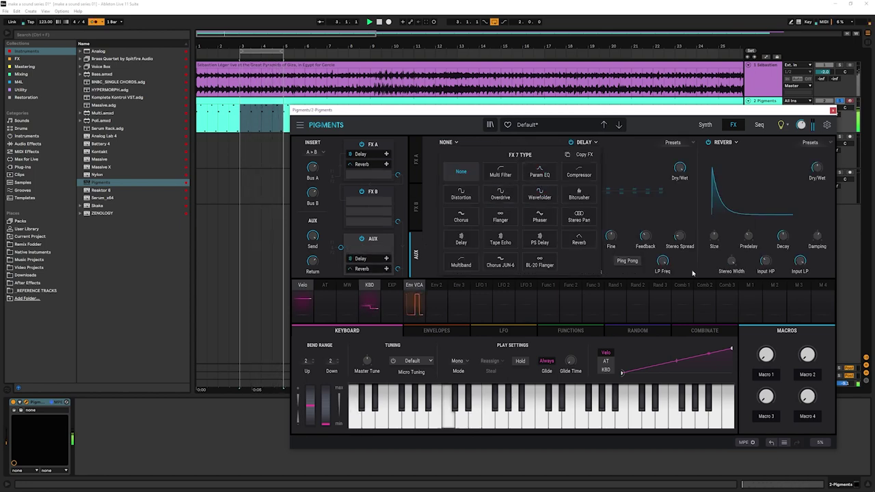
{"action": "left_click", "coordinate": [461, 172]}
{"action": "mouse_move", "coordinate": [593, 261]}
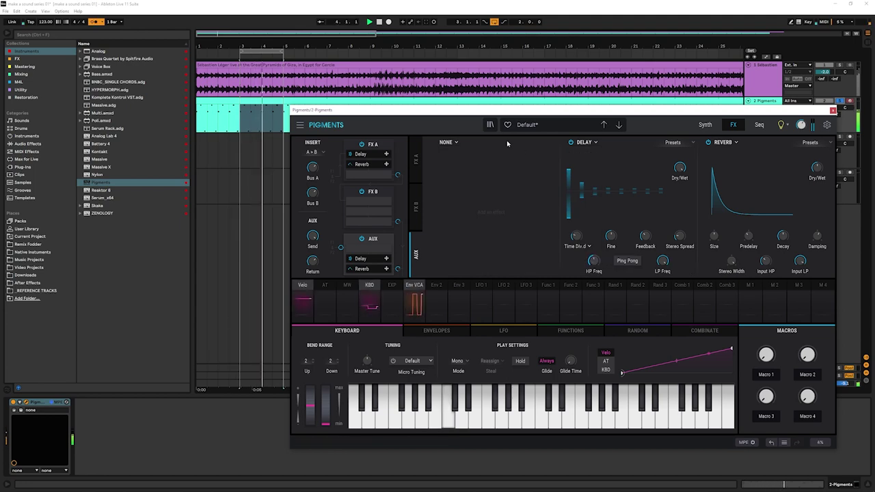
{"action": "left_click", "coordinate": [449, 142]}
{"action": "left_click", "coordinate": [479, 199]}
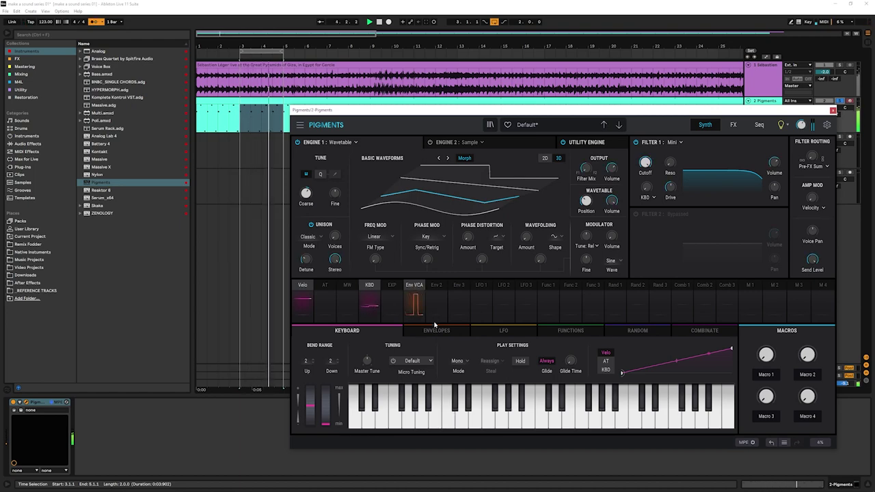
Pull the Env VCA decay/sustain node down for a short decay and low sustain, then close Pigments
{"action": "left_click", "coordinate": [409, 332]}
{"action": "mouse_move", "coordinate": [319, 347]}
{"action": "left_mouse_down"}
{"action": "mouse_move", "coordinate": [313, 384]}
{"action": "mouse_move", "coordinate": [311, 369]}
{"action": "left_mouse_up"}
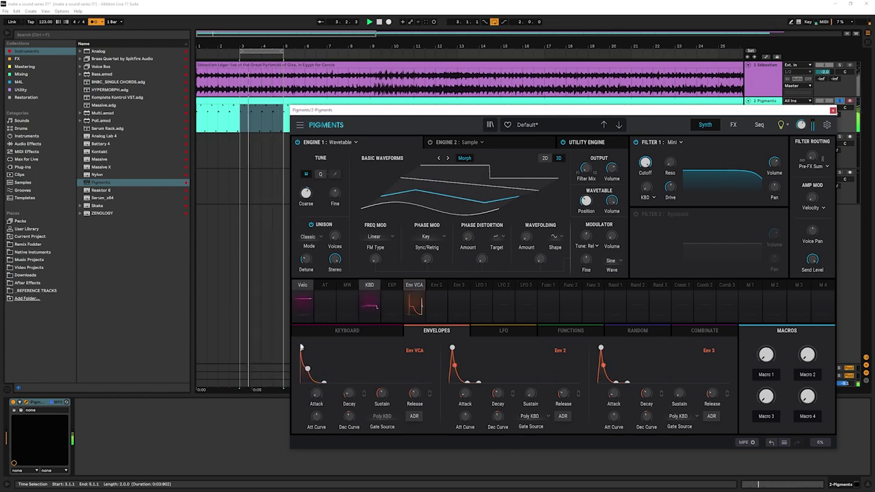
{"action": "left_click_drag", "start_coordinate": [310, 369], "coordinate": [316, 365]}
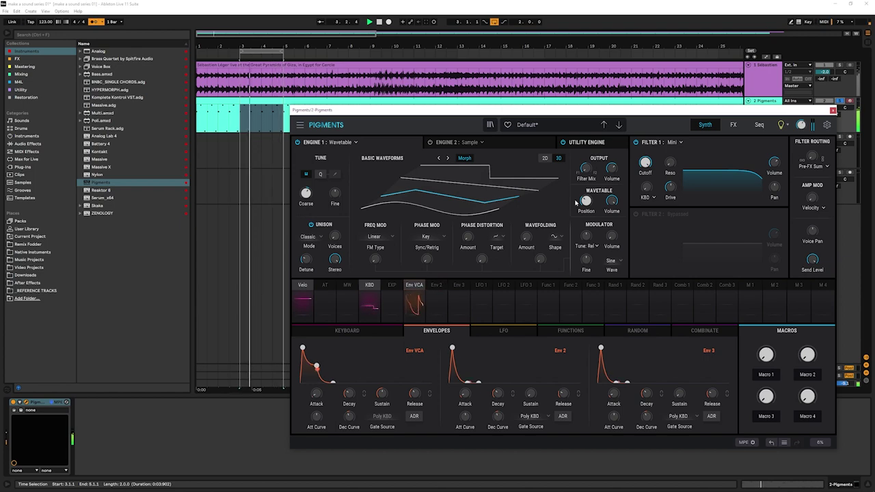
{"action": "left_click", "coordinate": [463, 86]}
{"action": "key", "text": "minus"}
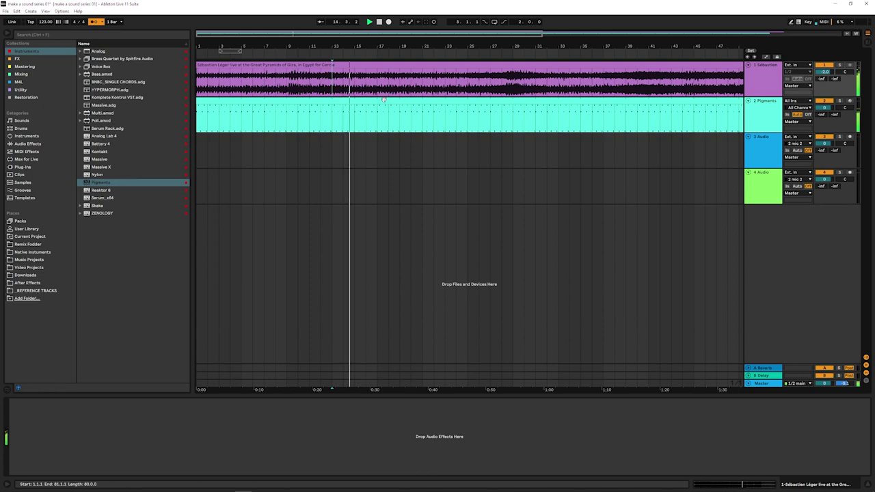
Duplicate the Pigments track and delete the clip section before bar 17
{"action": "left_click", "coordinate": [374, 121]}
{"action": "key", "text": "shift+End"}
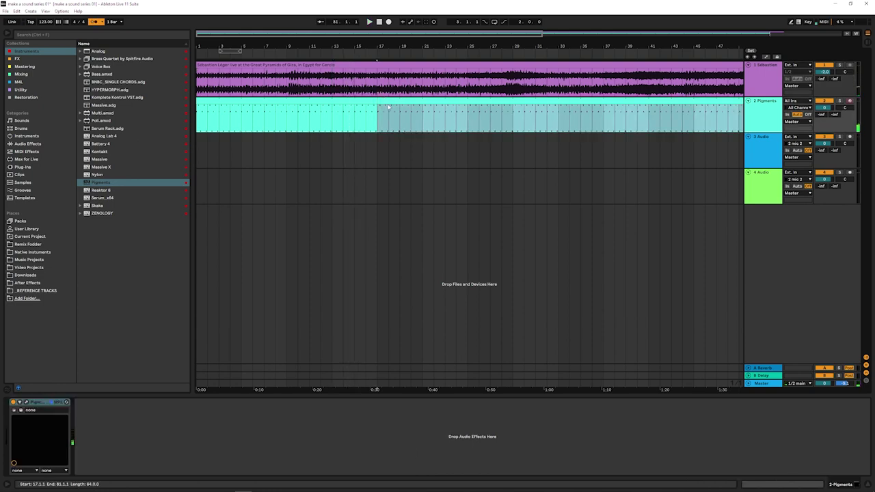
{"action": "left_click", "coordinate": [379, 145]}
{"action": "right_click", "coordinate": [761, 117]}
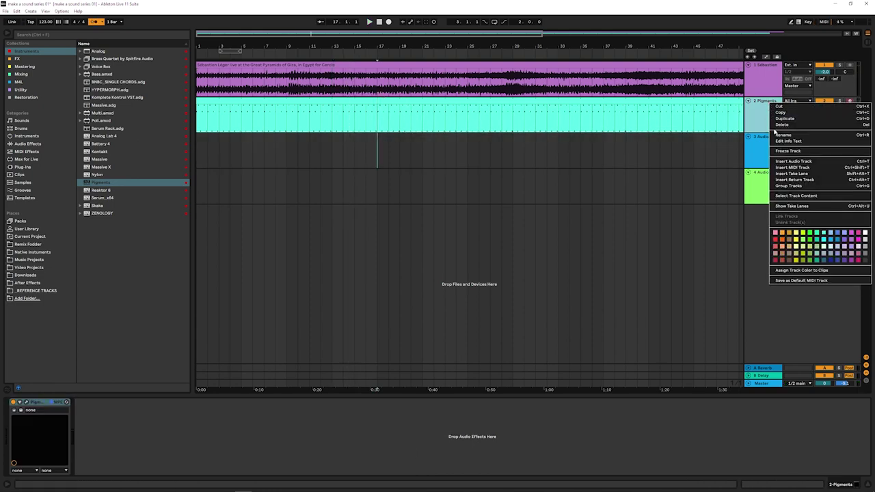
{"action": "left_click", "coordinate": [779, 140]}
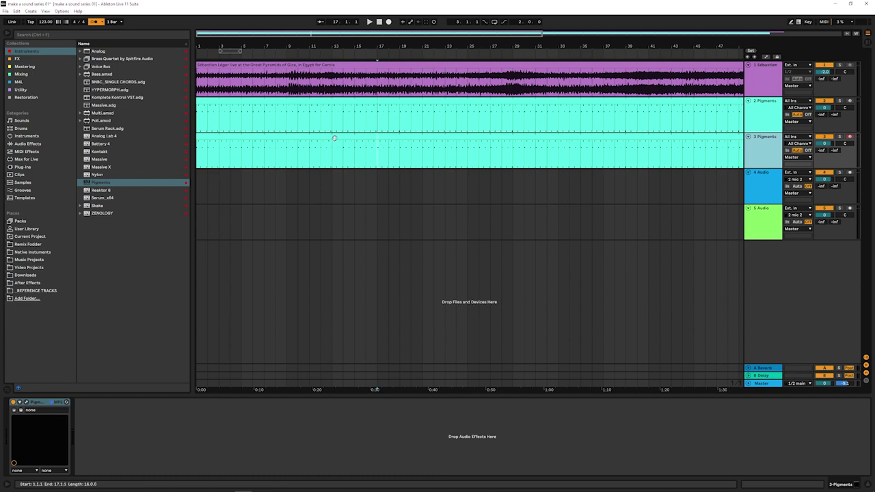
{"action": "key", "text": "shift+Home"}
{"action": "key", "text": "Delete"}
{"action": "left_click", "coordinate": [393, 140]}
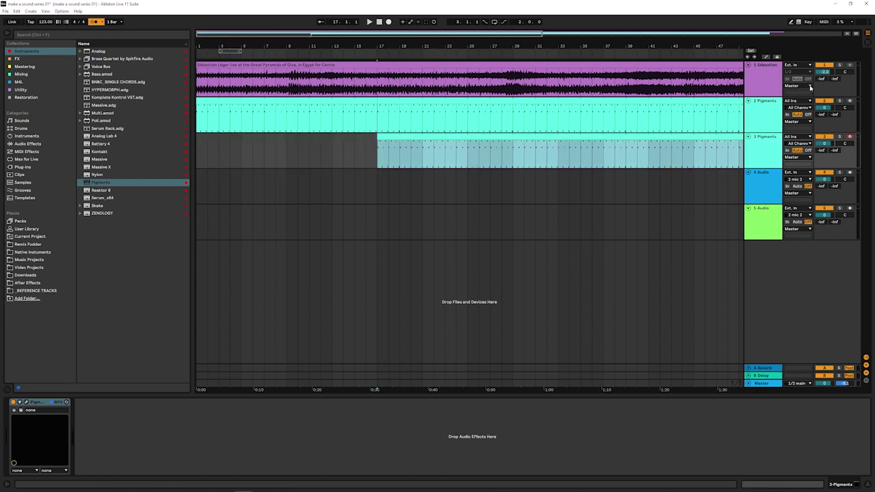
Solo track 1, then track 3 Pigments, previewing playback from bar 17
{"action": "left_click", "coordinate": [839, 65]}
{"action": "key", "text": "space"}
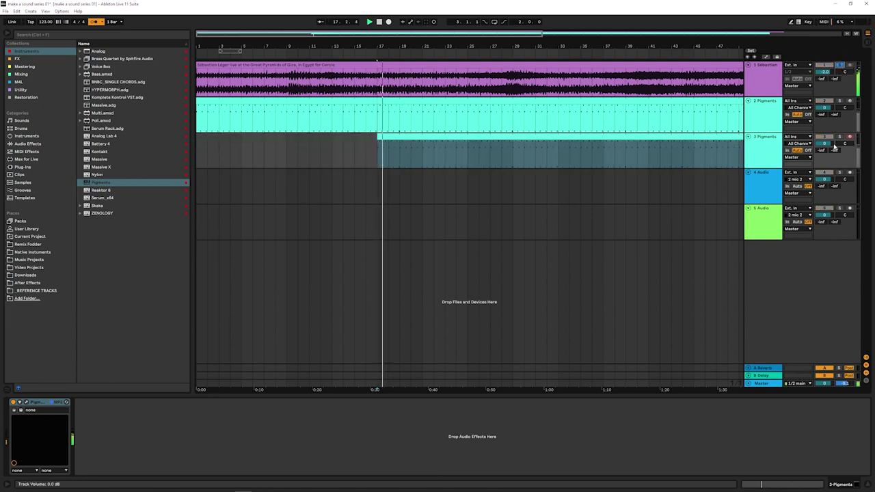
{"action": "key", "text": "space"}
{"action": "left_click", "coordinate": [840, 137]}
Open track 3's clip notes, delete them all, then restore them with undo
{"action": "double_click", "coordinate": [553, 147]}
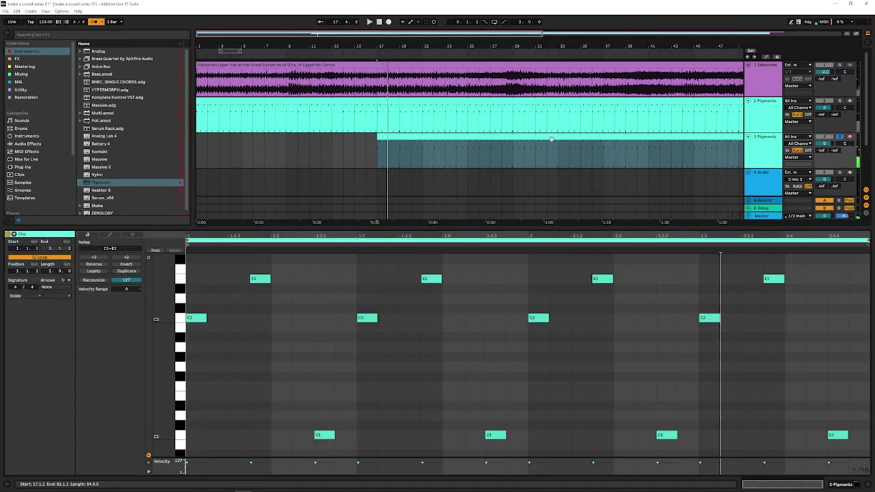
{"action": "scroll", "coordinate": [225, 341], "scroll_direction": "up", "scroll_amount": 3}
{"action": "scroll", "coordinate": [250, 345], "scroll_direction": "down", "scroll_amount": 2}
{"action": "key", "text": "space"}
{"action": "key", "text": "ctrl+a"}
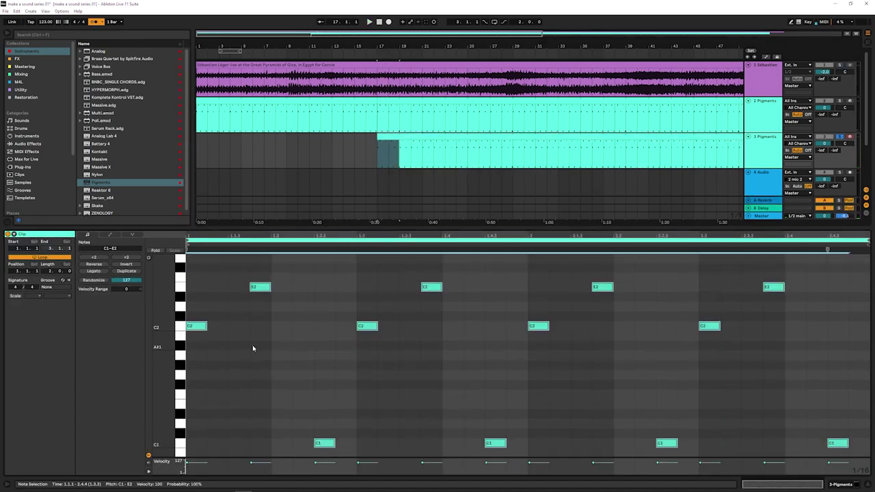
{"action": "scroll", "coordinate": [270, 328], "scroll_direction": "down", "scroll_amount": 1}
{"action": "scroll", "coordinate": [266, 321], "scroll_direction": "up", "scroll_amount": 2}
{"action": "key", "text": "Delete"}
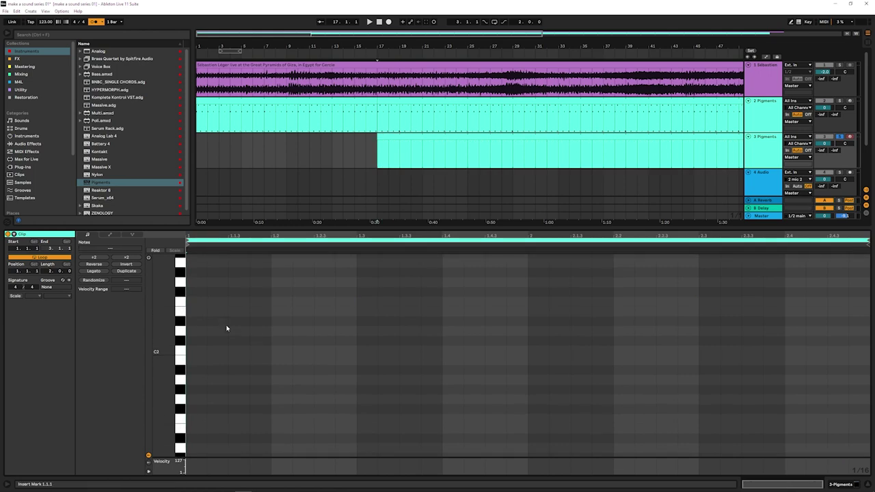
{"action": "scroll", "coordinate": [207, 348], "scroll_direction": "up", "scroll_amount": 1}
{"action": "key", "text": "ctrl+z"}
Move the clip's E3 note down to C3, delete another E3, and play from bar 27
{"action": "left_click", "coordinate": [363, 82]}
{"action": "key", "text": "space"}
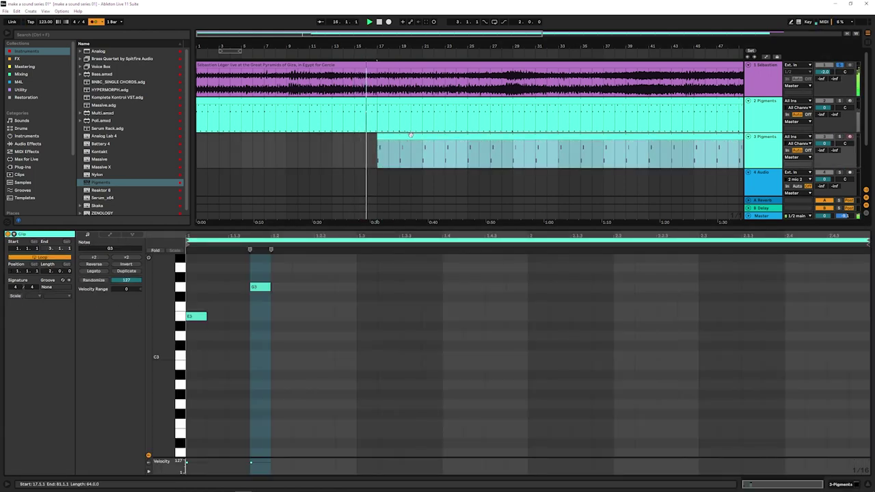
{"action": "left_click", "coordinate": [386, 150]}
{"action": "left_click", "coordinate": [246, 321]}
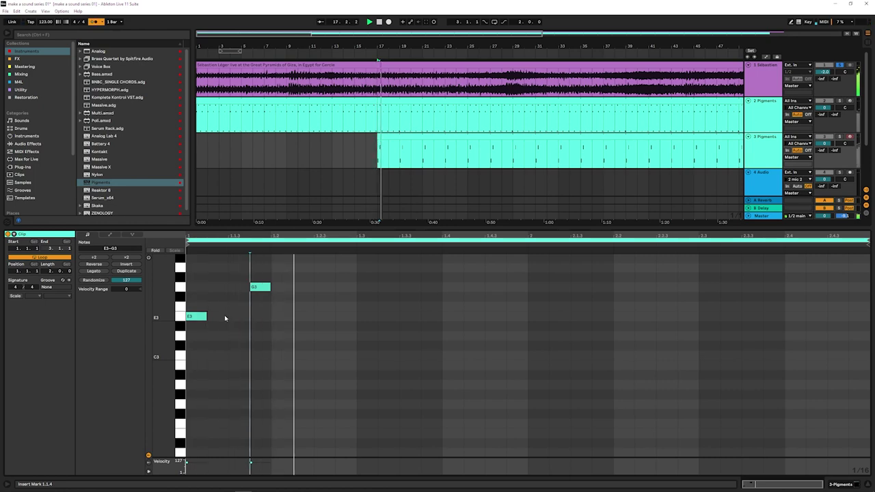
{"action": "left_click_drag", "start_coordinate": [196, 318], "coordinate": [202, 381]}
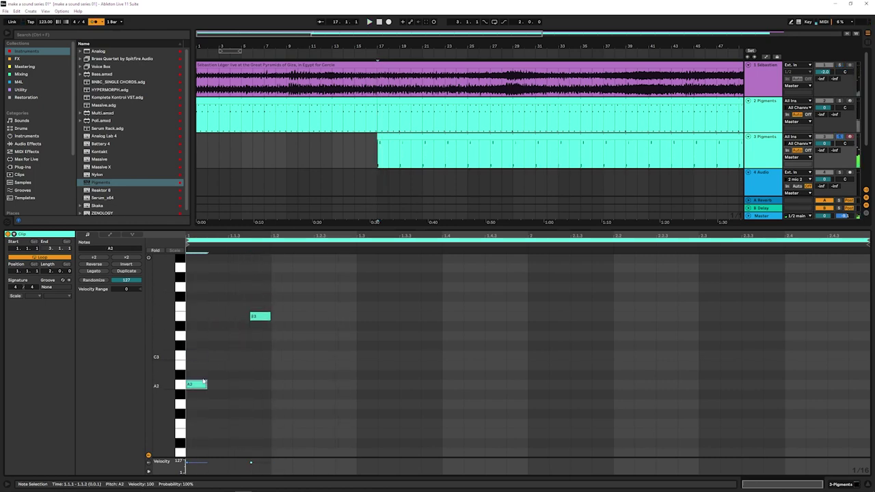
{"action": "double_click", "coordinate": [264, 316]}
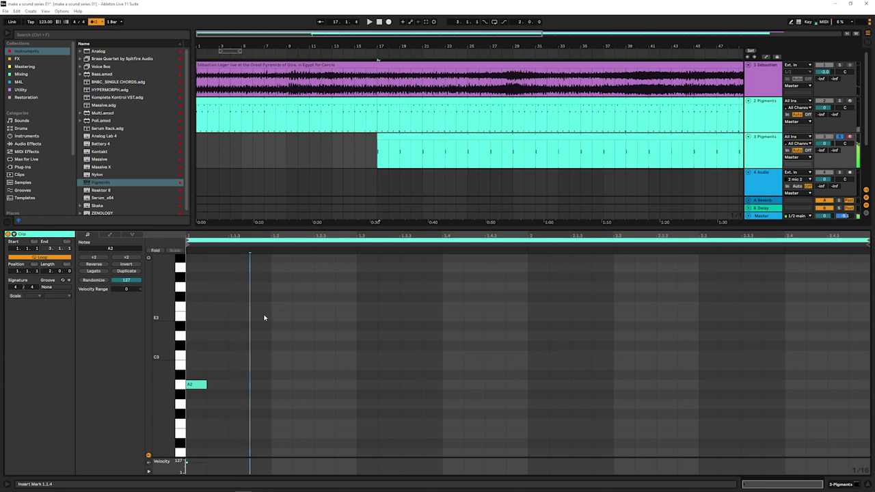
{"action": "left_click", "coordinate": [490, 120]}
{"action": "key", "text": "space"}
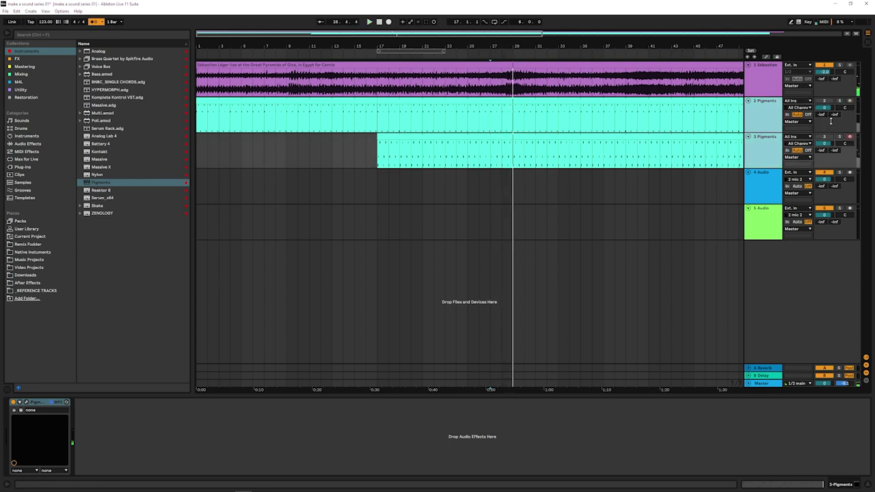
Group the two Pigments tracks and loop bars 28 to 33
{"action": "key", "text": "ctrl+g"}
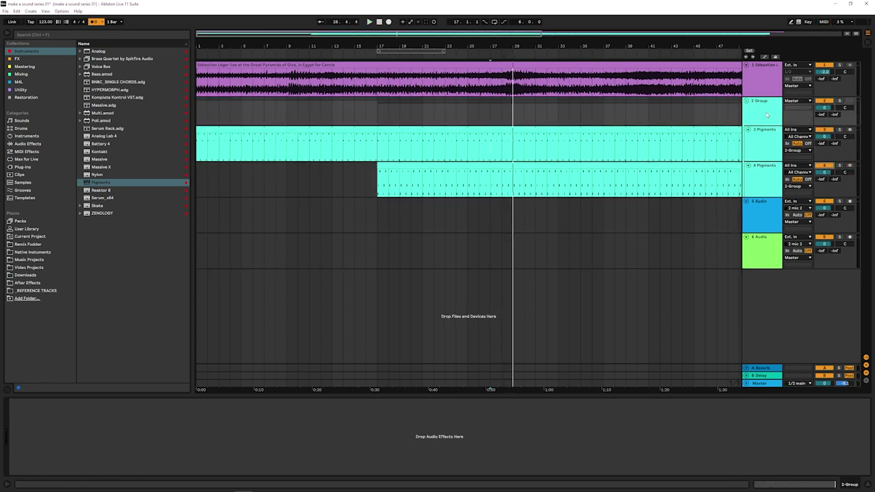
{"action": "left_click", "coordinate": [764, 114]}
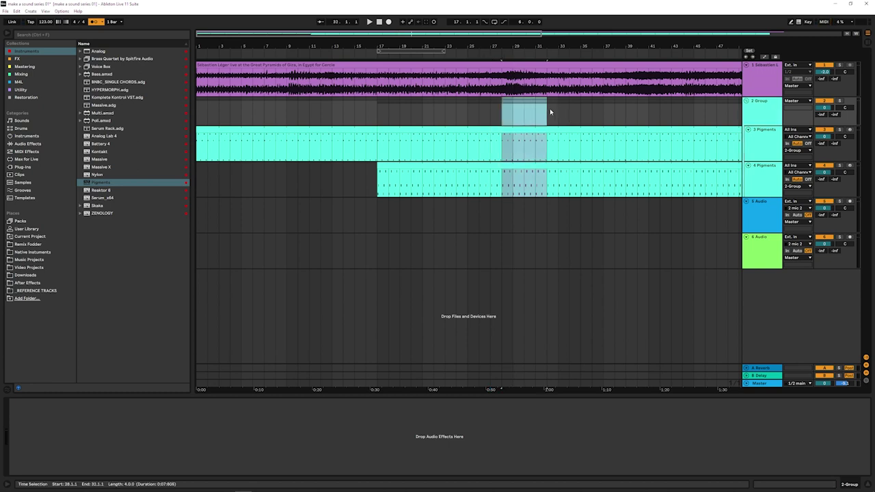
{"action": "left_click_drag", "start_coordinate": [501, 106], "coordinate": [558, 111]}
{"action": "key", "text": "ctrl+l"}
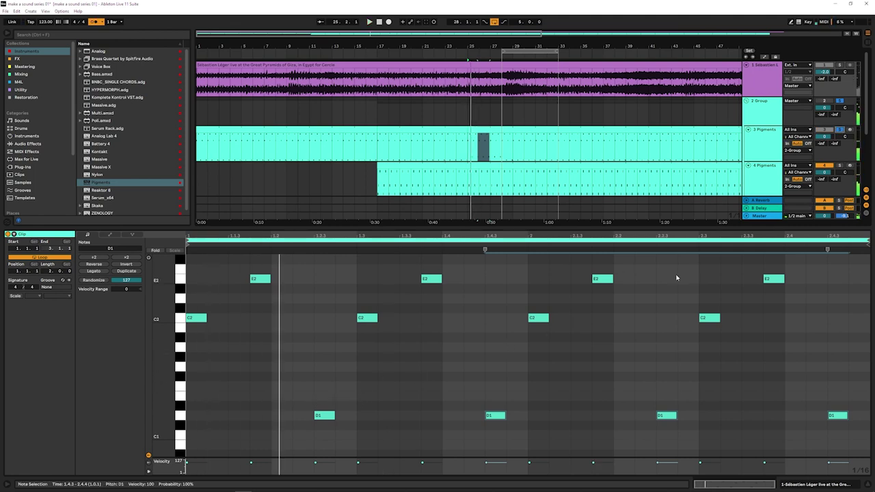
Transpose the C2 and E2 notes up to G2 and B2, solo the group, and play from bar 27
{"action": "left_click", "coordinate": [849, 129]}
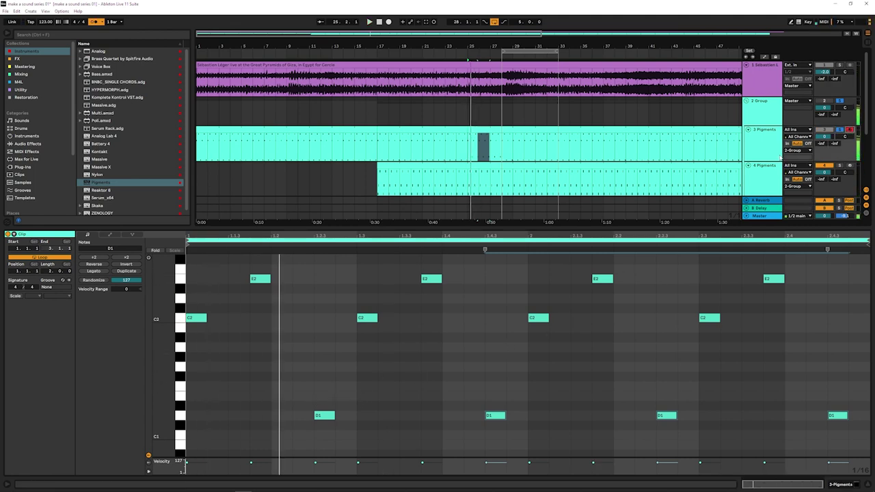
{"action": "scroll", "coordinate": [738, 162], "scroll_direction": "down", "scroll_amount": 1}
{"action": "scroll", "coordinate": [318, 372], "scroll_direction": "up", "scroll_amount": 3}
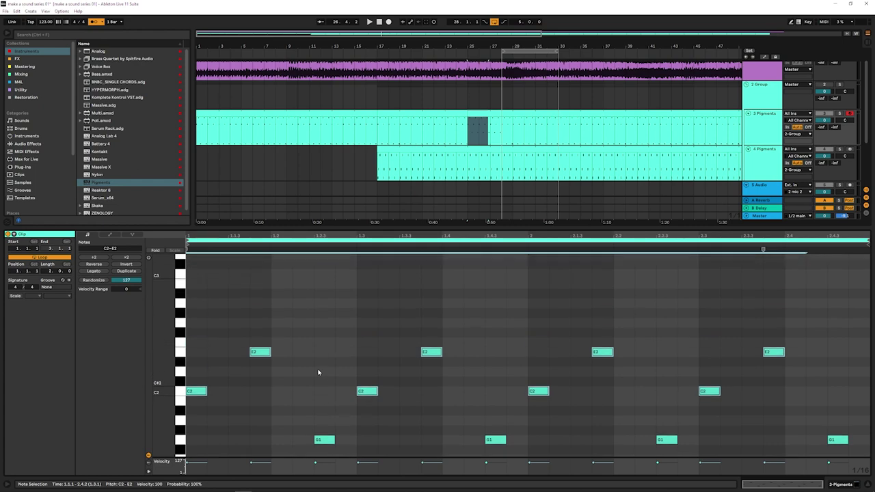
{"action": "key", "text": "Up"}
{"action": "key", "text": "Up"}
{"action": "key", "text": "Up"}
{"action": "key", "text": "Up"}
{"action": "key", "text": "Up"}
{"action": "key", "text": "Up"}
{"action": "key", "text": "Up"}
{"action": "key", "text": "space"}
{"action": "left_click", "coordinate": [839, 84]}
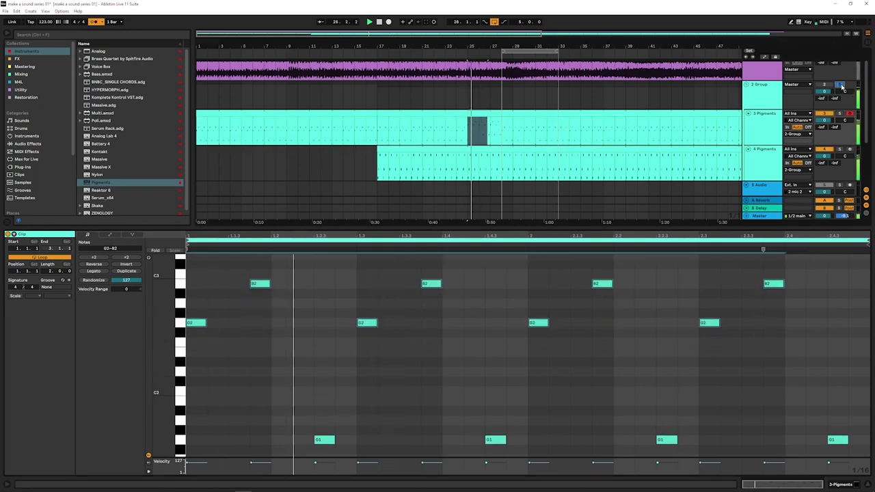
{"action": "left_click", "coordinate": [525, 54]}
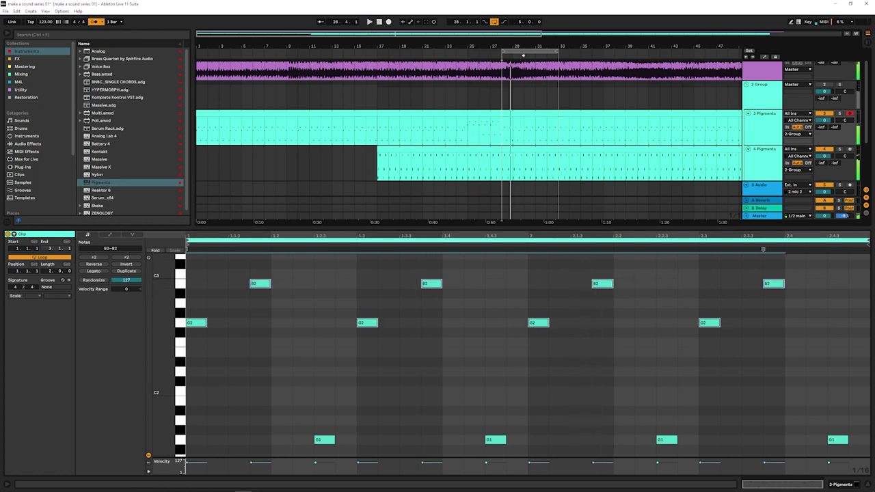
{"action": "left_click", "coordinate": [492, 147]}
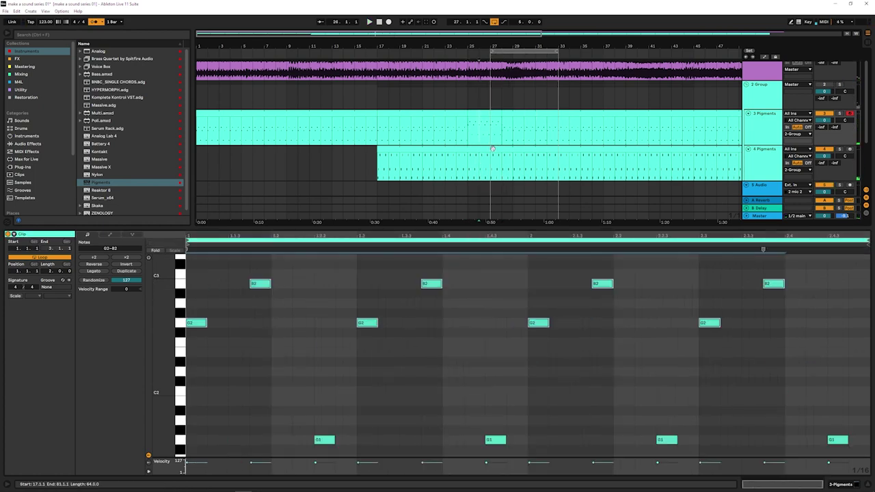
{"action": "key", "text": "space"}
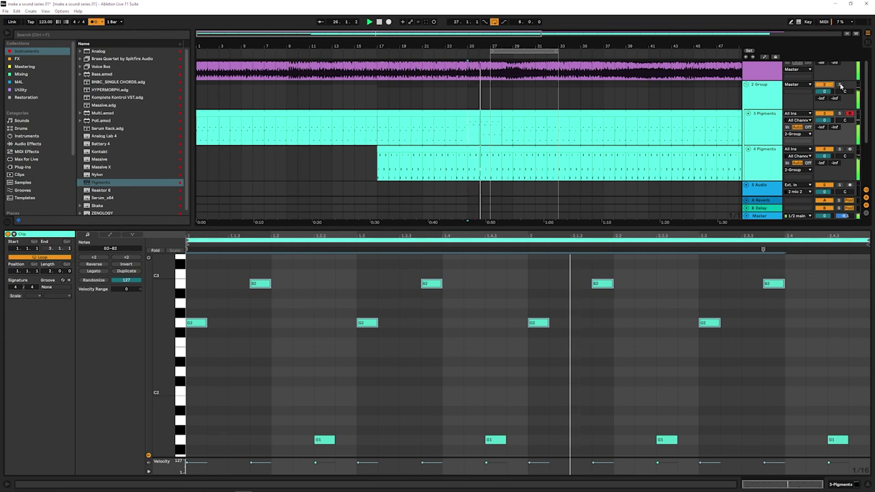
Add a Compressor from Audio Effects > Dynamics to the group and lower its threshold to -16 dB
{"action": "key", "text": "shift+Tab"}
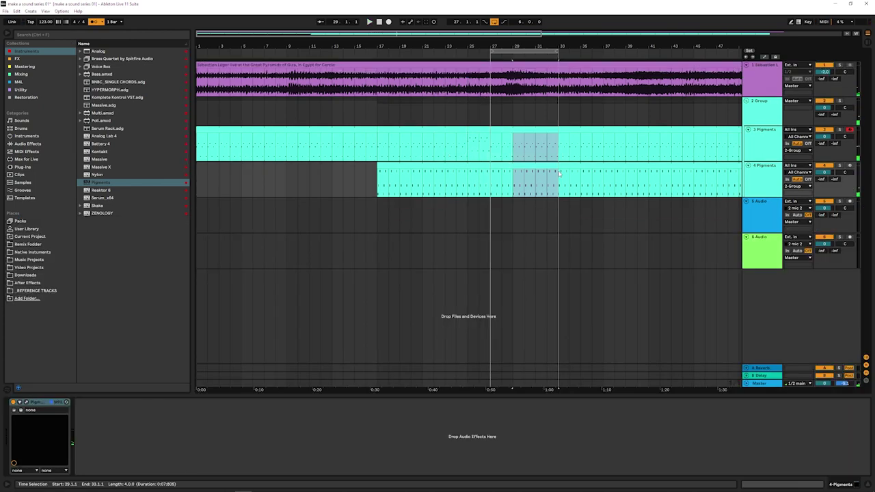
{"action": "left_click", "coordinate": [844, 104]}
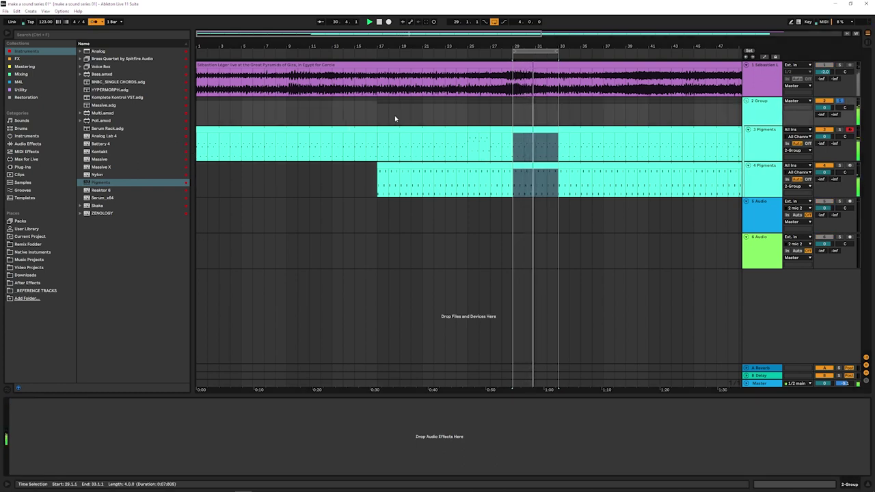
{"action": "left_click", "coordinate": [26, 151]}
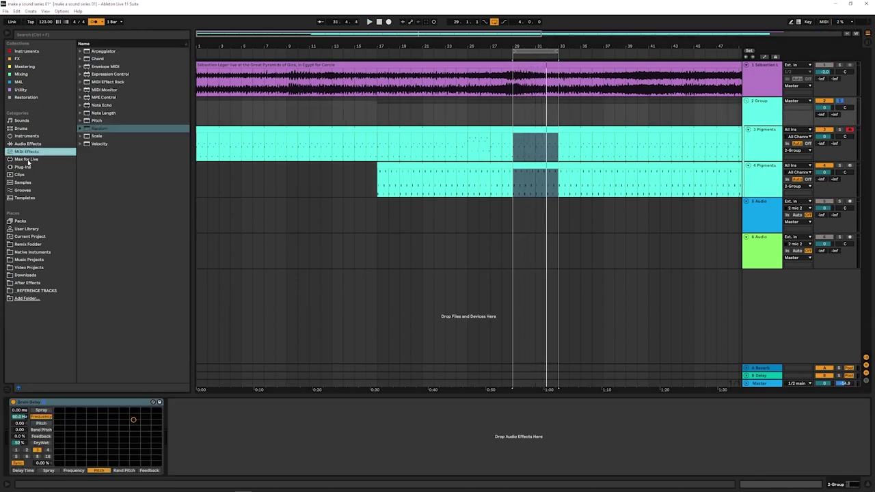
{"action": "left_click", "coordinate": [28, 143]}
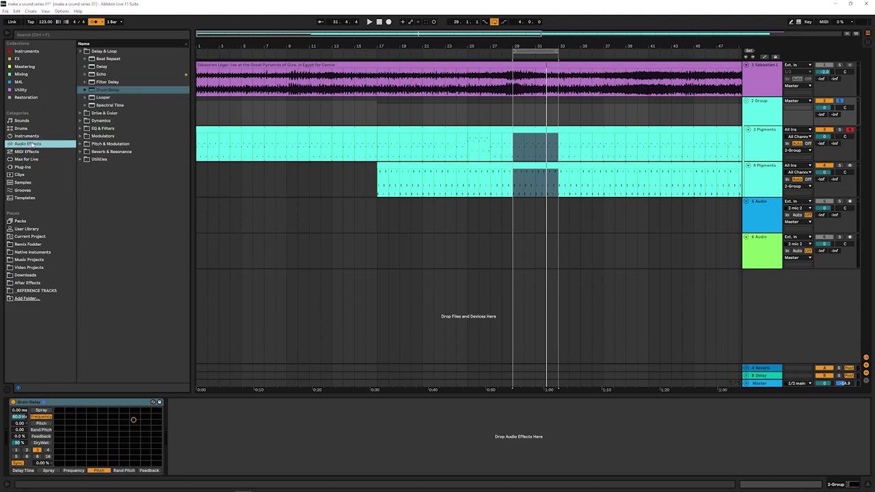
{"action": "left_click", "coordinate": [99, 120]}
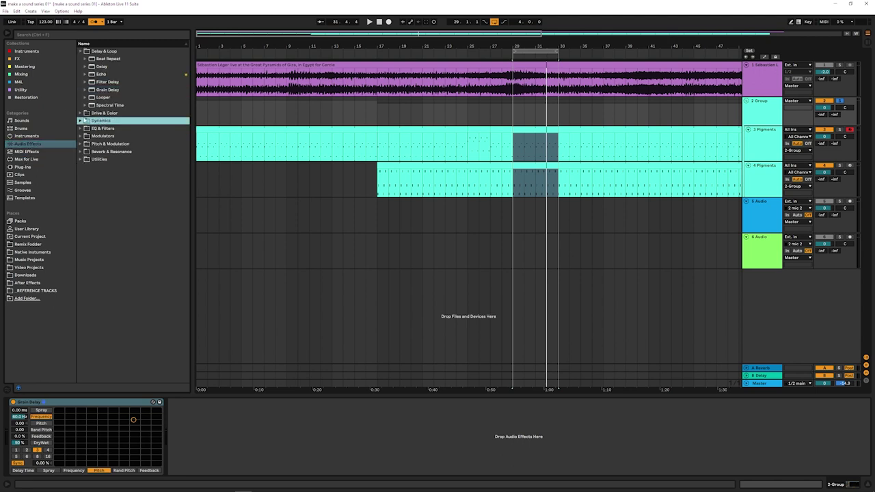
{"action": "left_click", "coordinate": [80, 120]}
{"action": "double_click", "coordinate": [106, 74]}
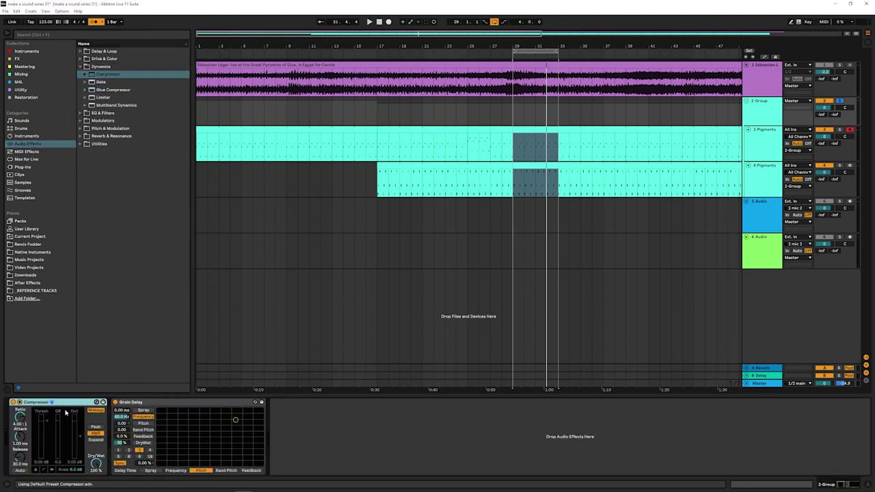
{"action": "key", "text": "space"}
{"action": "left_click_drag", "start_coordinate": [48, 415], "coordinate": [46, 437]}
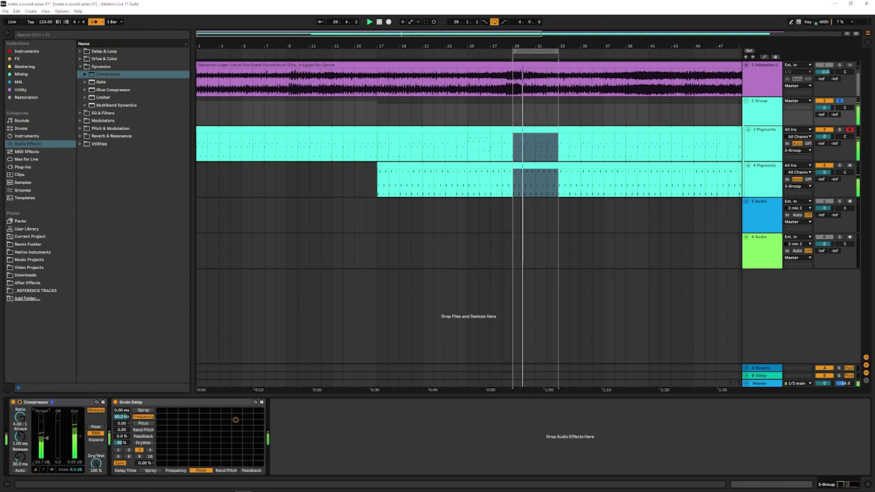
{"action": "left_click", "coordinate": [760, 153]}
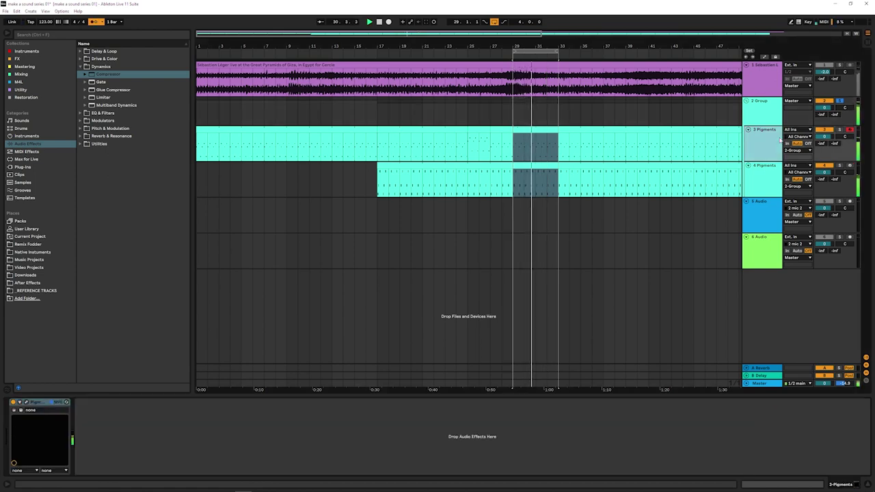
Solo track 1, edit the Group's Grain Delay pitch to 13, and play the looped section
{"action": "left_click", "coordinate": [760, 168]}
{"action": "left_click", "coordinate": [20, 402]}
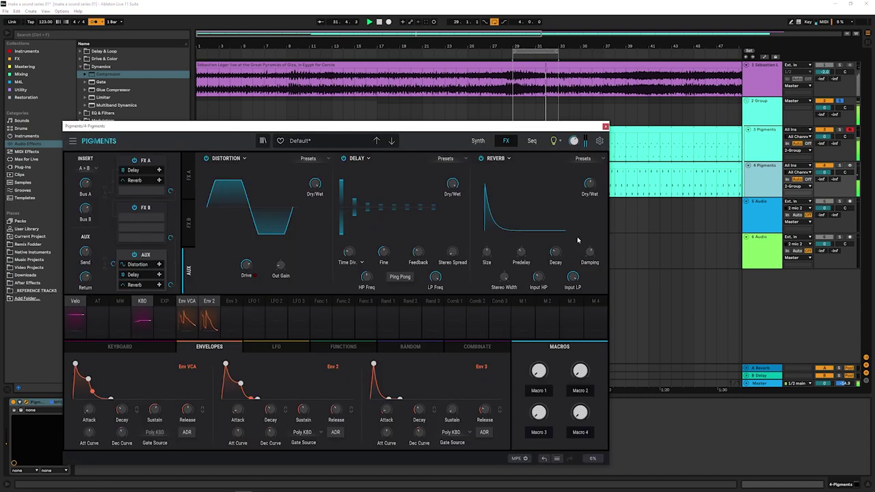
{"action": "key", "text": "Up"}
{"action": "key", "text": "Up"}
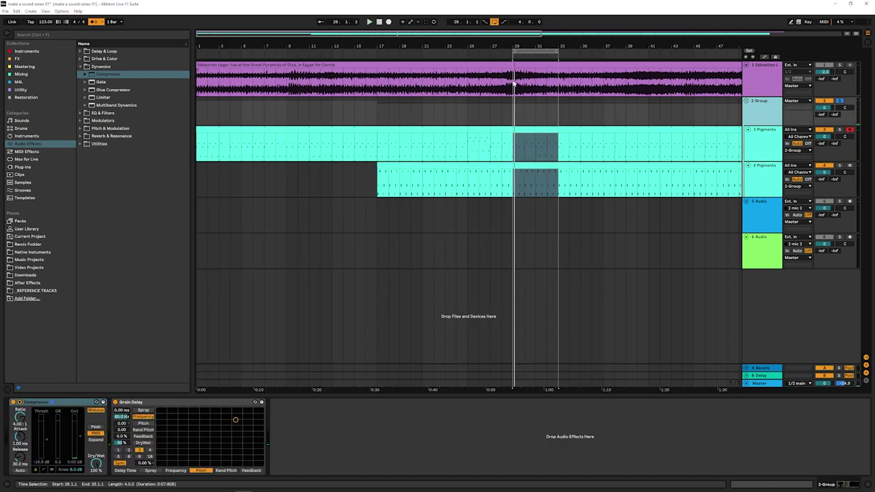
{"action": "left_click_drag", "start_coordinate": [514, 82], "coordinate": [557, 182]}
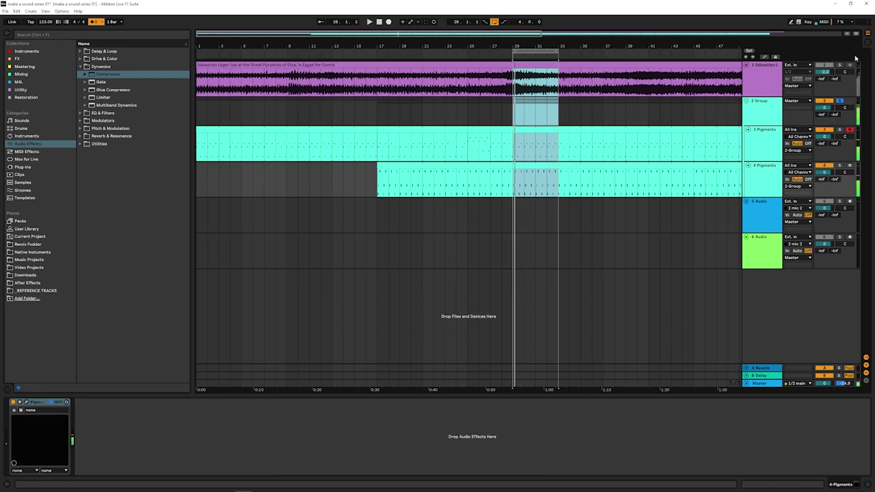
{"action": "left_click", "coordinate": [840, 66]}
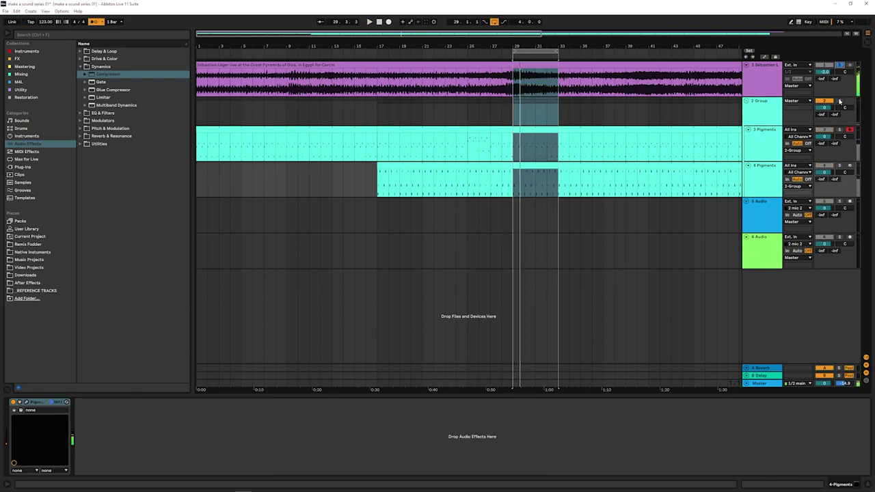
{"action": "left_click", "coordinate": [769, 107]}
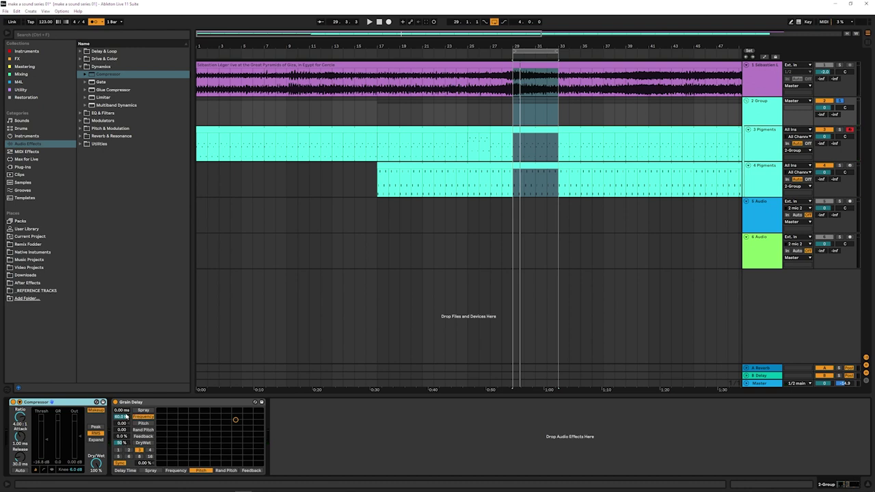
{"action": "left_click", "coordinate": [121, 423]}
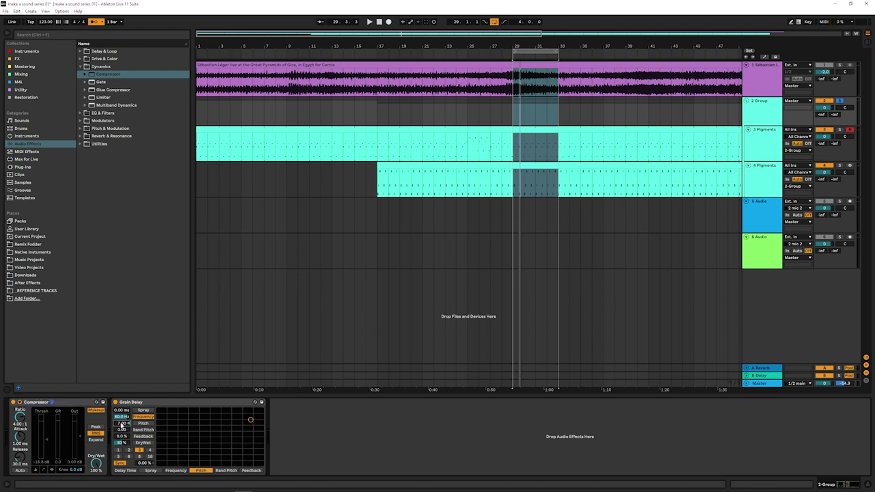
{"action": "key", "text": "space"}
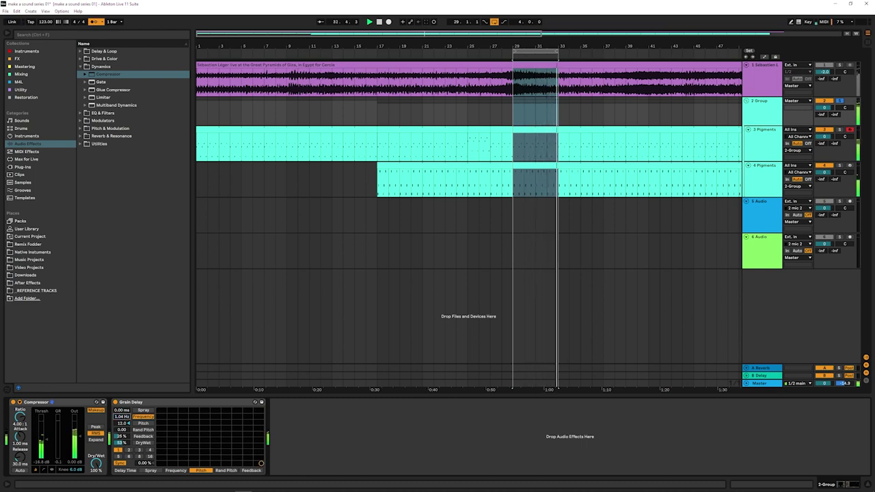
Delete the Delay device from the B Delay return, leaving only Grain Delay
{"action": "left_click", "coordinate": [163, 403]}
{"action": "key", "text": "space"}
{"action": "left_click", "coordinate": [769, 377]}
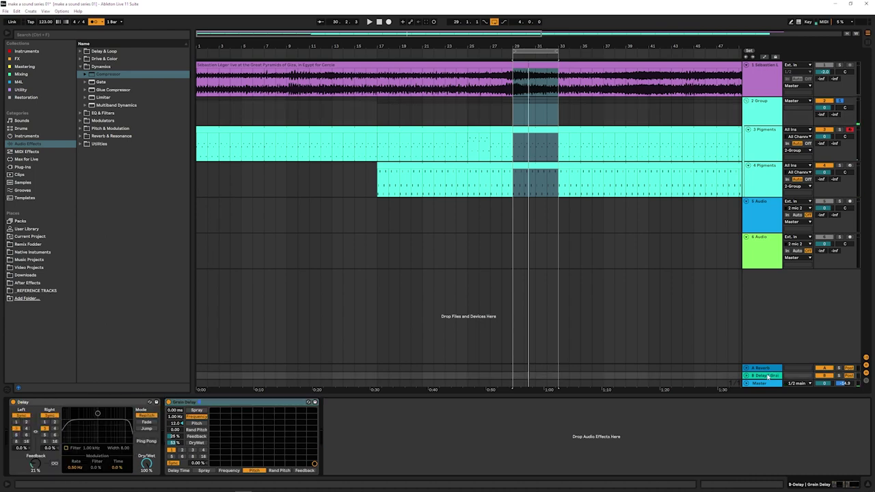
{"action": "left_click", "coordinate": [89, 403]}
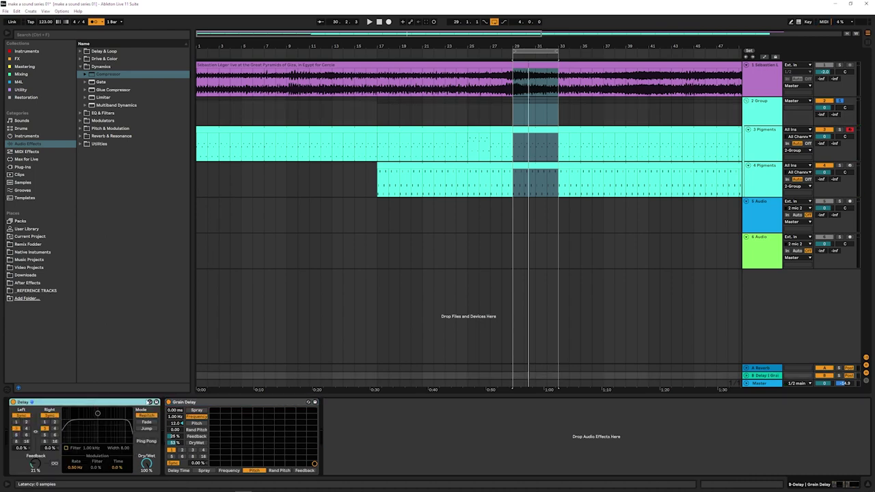
{"action": "key", "text": "Delete"}
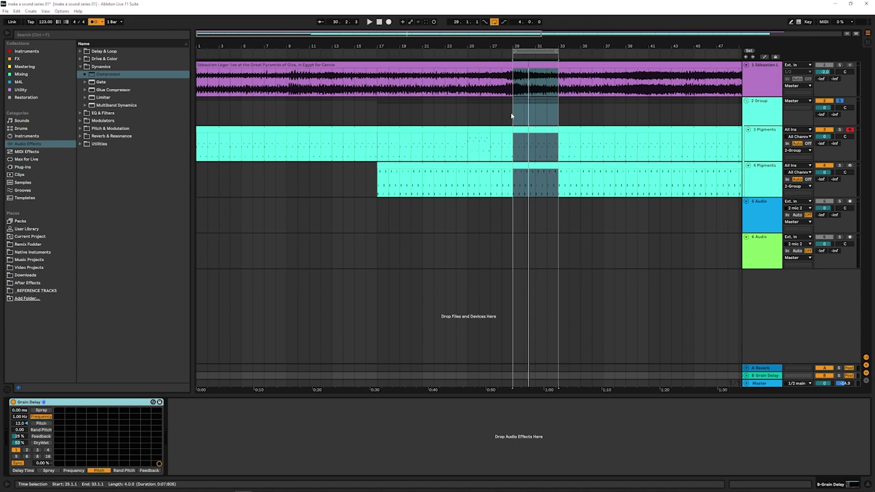
Show the Group send automation and draw it to full across bars 29–33
{"action": "left_click_drag", "start_coordinate": [523, 49], "coordinate": [509, 130]}
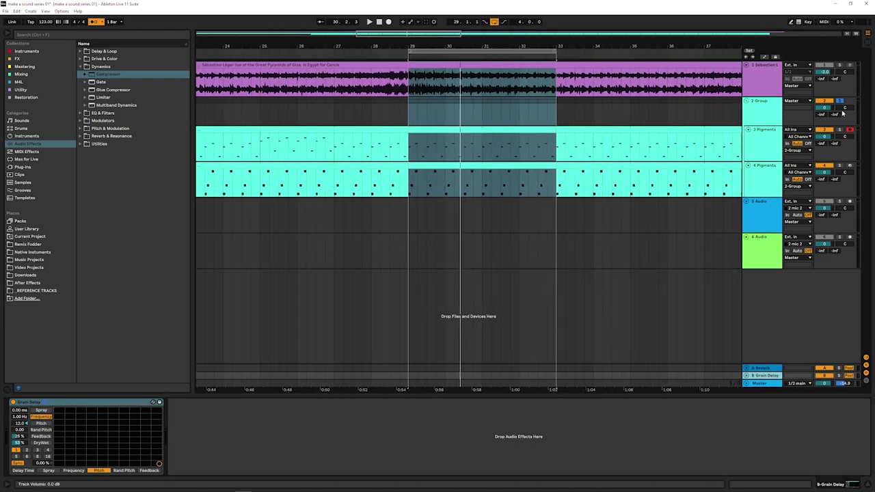
{"action": "right_click", "coordinate": [817, 118]}
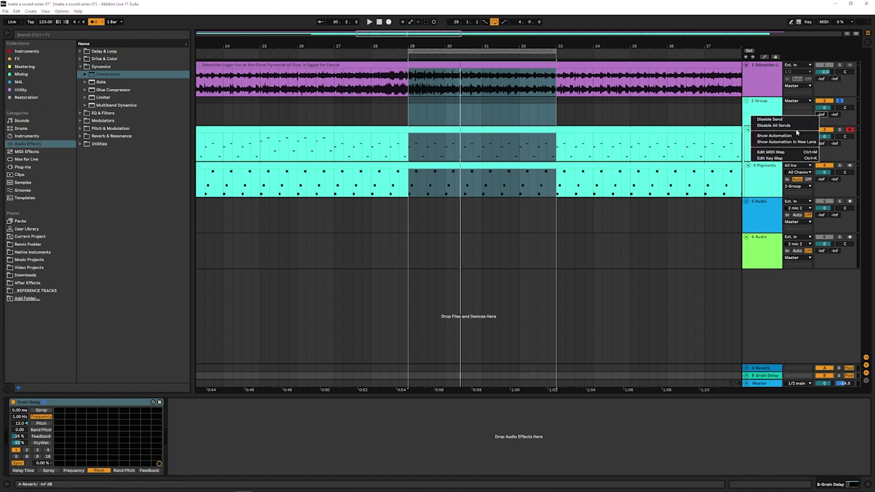
{"action": "left_click", "coordinate": [759, 126]}
{"action": "right_click", "coordinate": [844, 116]}
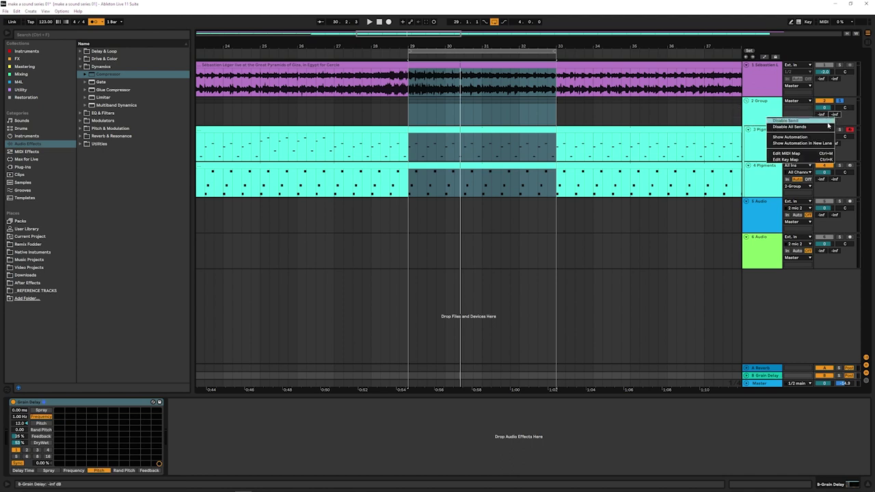
{"action": "left_click", "coordinate": [796, 137]}
{"action": "key", "text": "b"}
{"action": "left_click_drag", "start_coordinate": [425, 104], "coordinate": [414, 102]}
{"action": "key", "text": "space"}
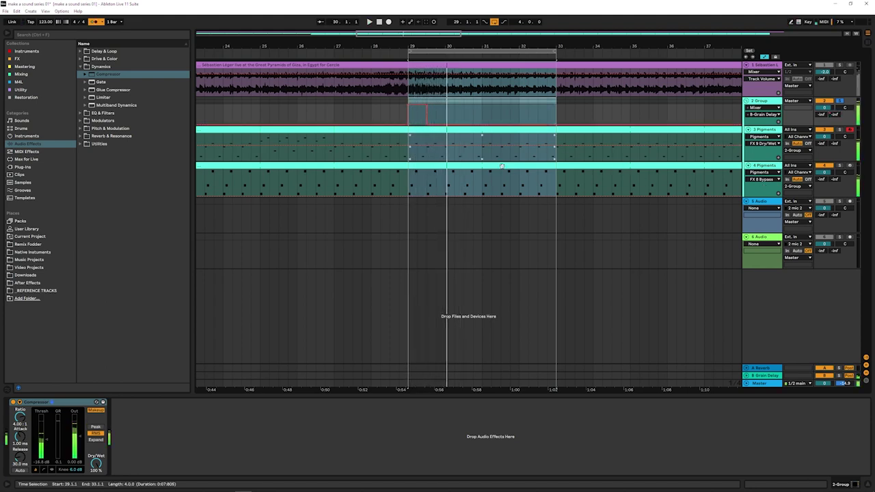
{"action": "key", "text": "space"}
{"action": "key", "text": "space"}
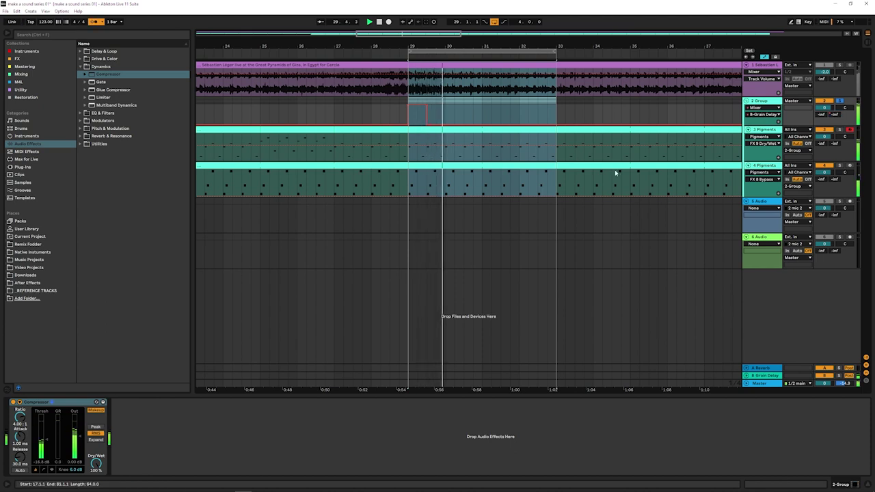
Raise the return's Grain Delay feedback to 52% and turn off its tempo sync
{"action": "left_click", "coordinate": [761, 375]}
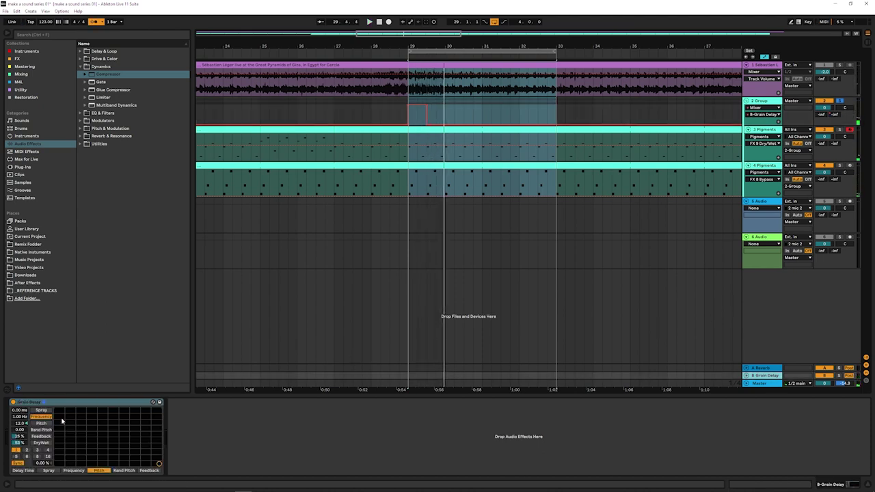
{"action": "mouse_move", "coordinate": [20, 435]}
{"action": "left_mouse_down"}
{"action": "mouse_move", "coordinate": [19, 409]}
{"action": "mouse_move", "coordinate": [19, 455]}
{"action": "left_mouse_up"}
{"action": "key", "text": "space"}
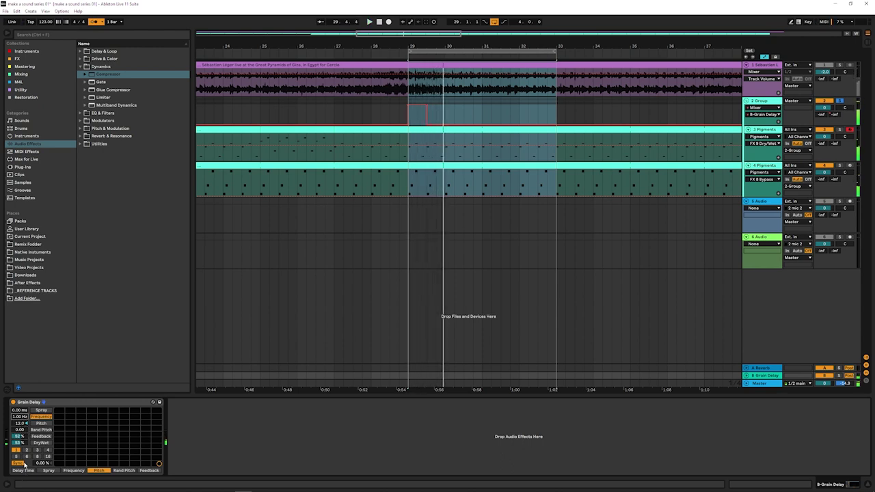
{"action": "left_click", "coordinate": [21, 464]}
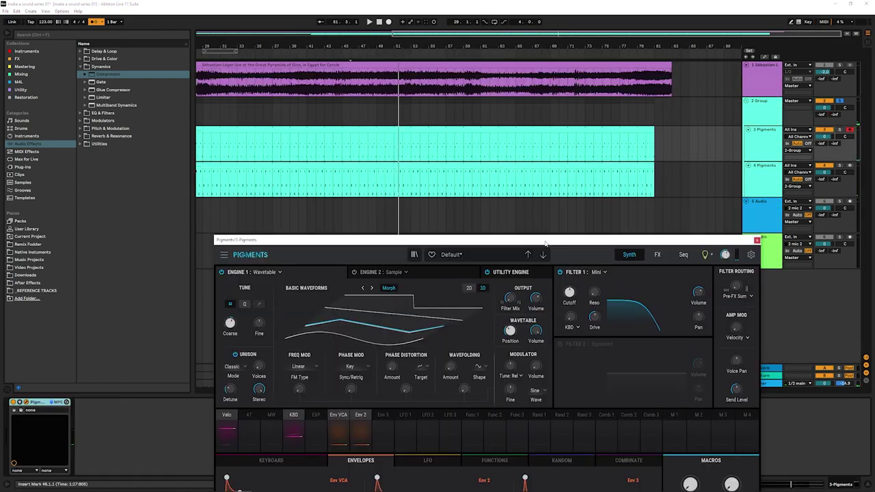
Zoom out and loop a time selection over bars 29–37 on tracks 3–4
{"action": "left_click_drag", "start_coordinate": [545, 242], "coordinate": [522, 240]}
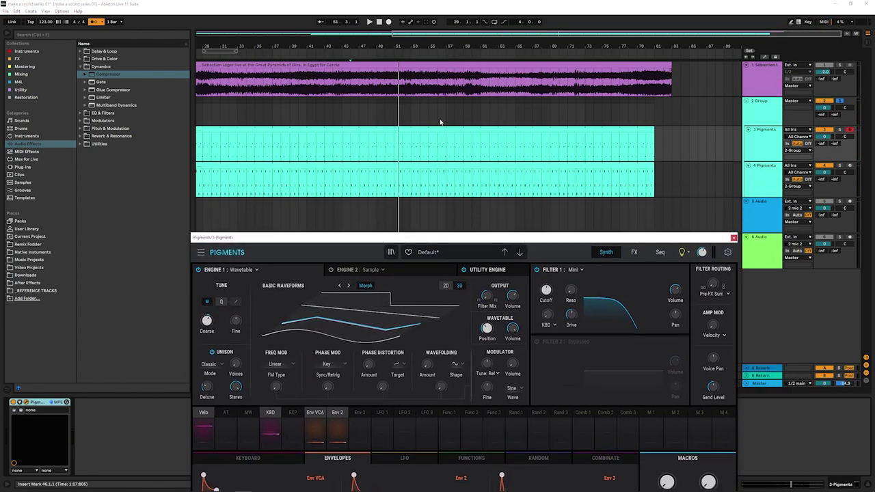
{"action": "left_click_drag", "start_coordinate": [449, 237], "coordinate": [457, 204]}
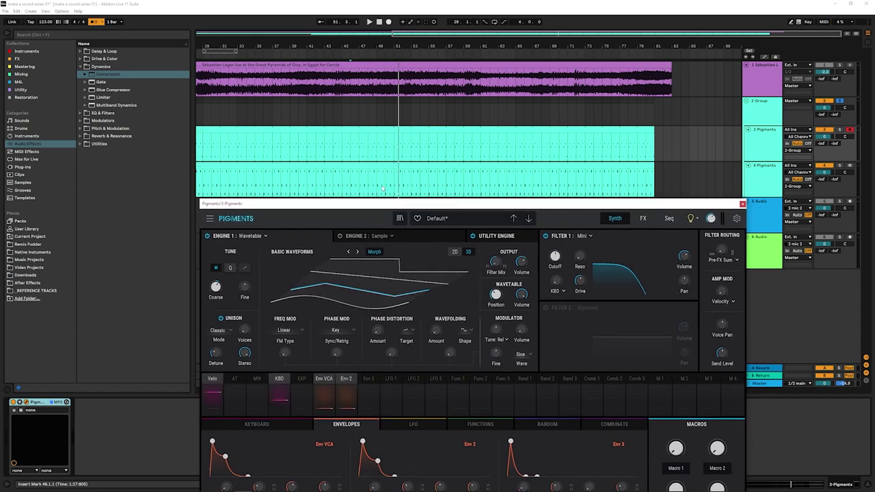
{"action": "mouse_move", "coordinate": [397, 207]}
{"action": "left_mouse_down"}
{"action": "mouse_move", "coordinate": [544, 234]}
{"action": "mouse_move", "coordinate": [442, 227]}
{"action": "left_mouse_up"}
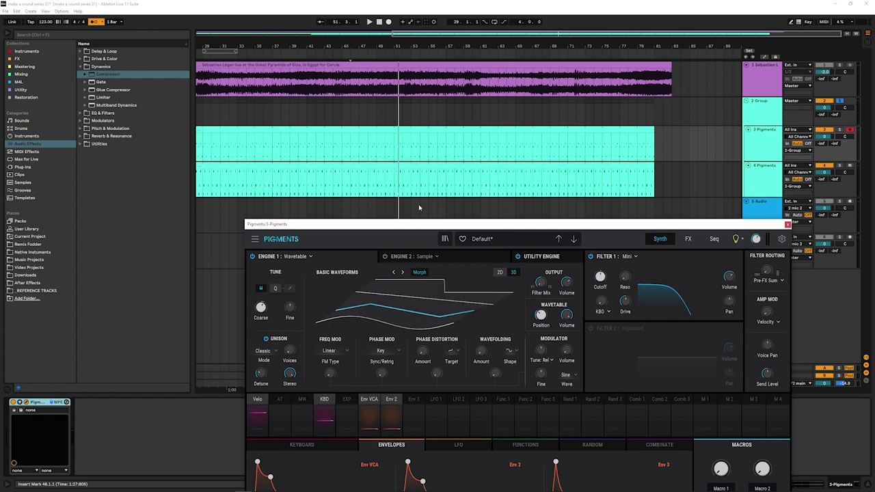
{"action": "left_click_drag", "start_coordinate": [397, 44], "coordinate": [468, 62]}
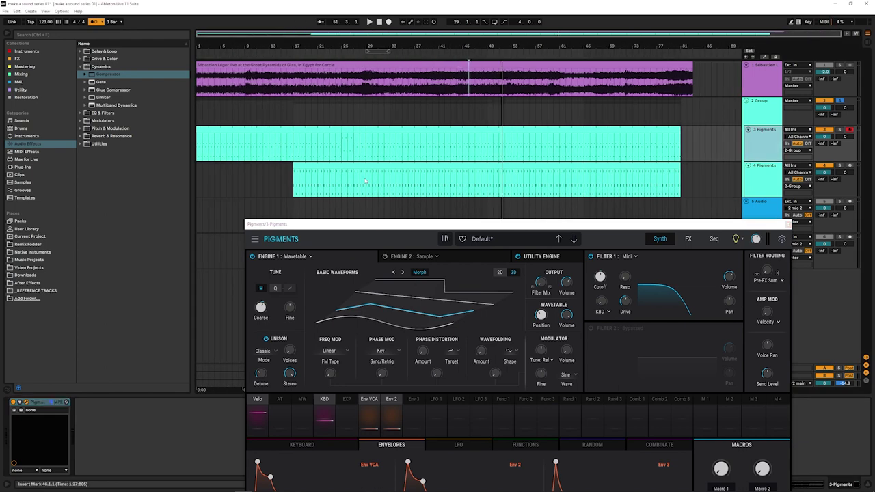
{"action": "left_click_drag", "start_coordinate": [339, 130], "coordinate": [293, 143]}
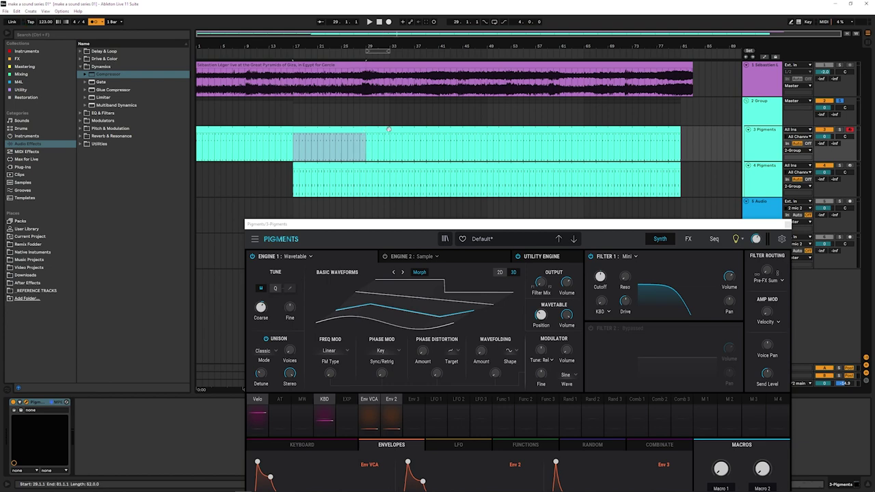
{"action": "left_click_drag", "start_coordinate": [389, 128], "coordinate": [388, 187]}
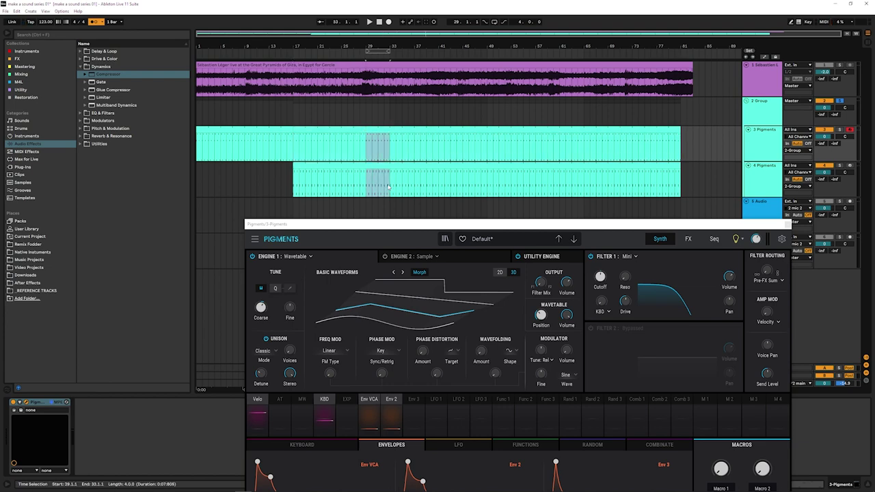
{"action": "left_click_drag", "start_coordinate": [367, 156], "coordinate": [416, 180]}
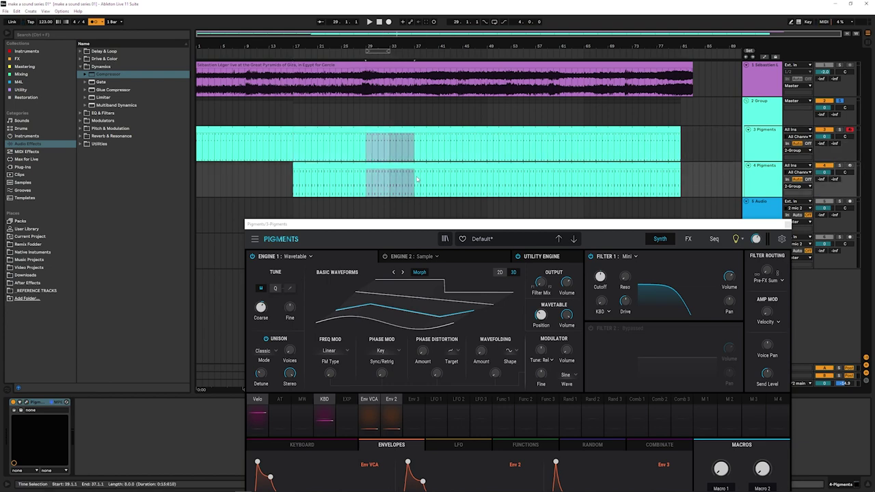
{"action": "key", "text": "ctrl+l"}
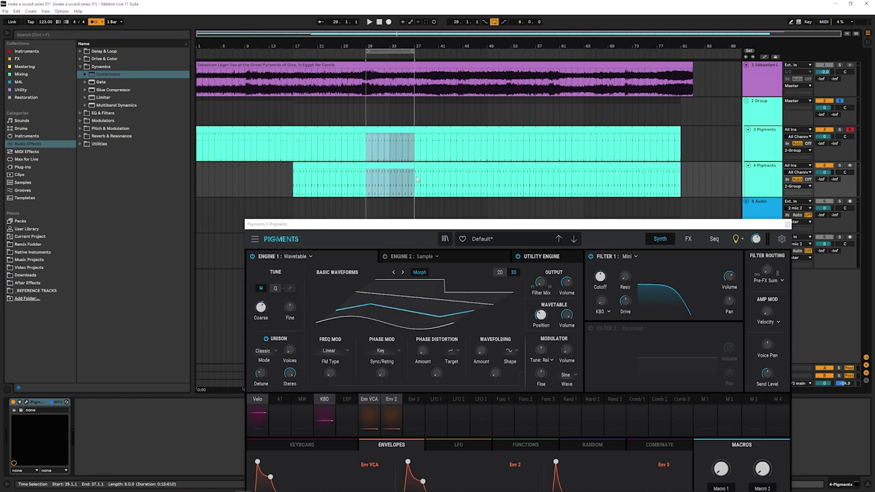
Select track 3 Pigments and switch on automation mode to show the lanes
{"action": "left_click_drag", "start_coordinate": [430, 227], "coordinate": [392, 214]}
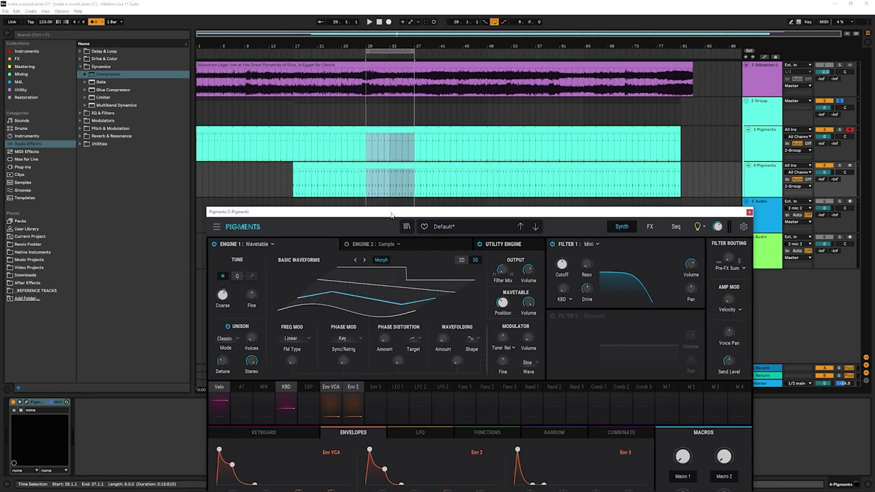
{"action": "left_click_drag", "start_coordinate": [384, 213], "coordinate": [374, 207]}
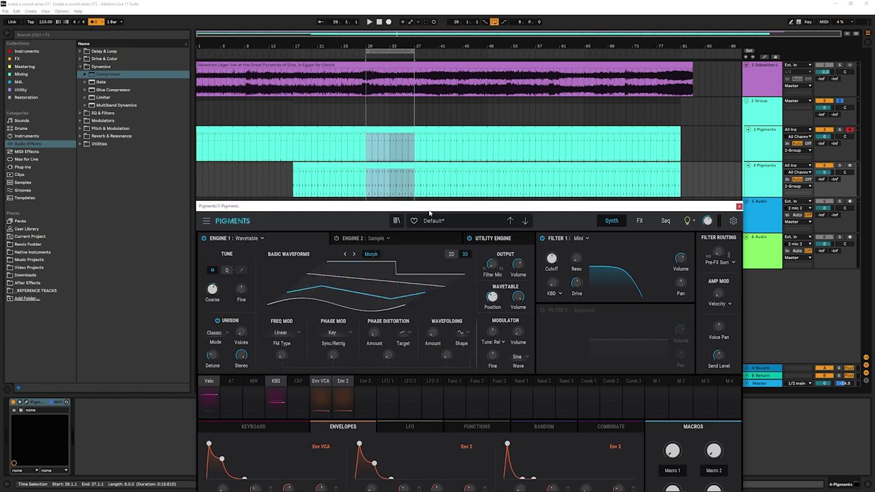
{"action": "left_click_drag", "start_coordinate": [412, 206], "coordinate": [477, 240]}
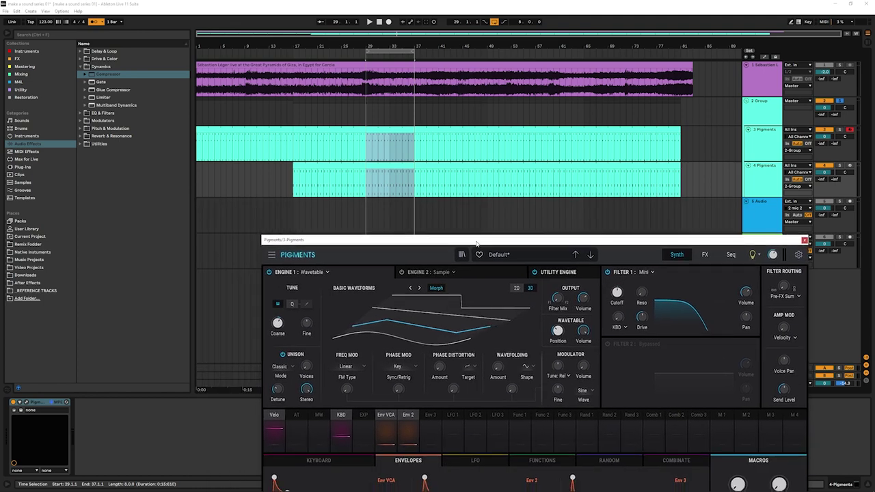
{"action": "left_click", "coordinate": [768, 138]}
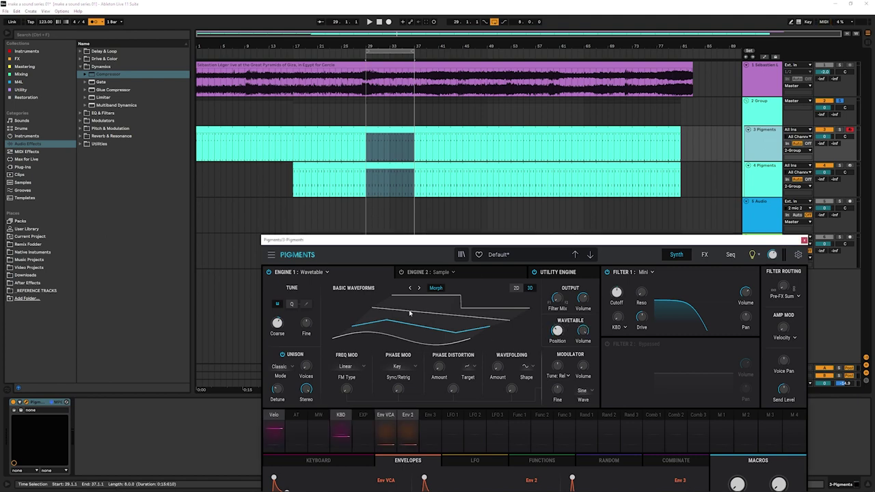
{"action": "key", "text": "a"}
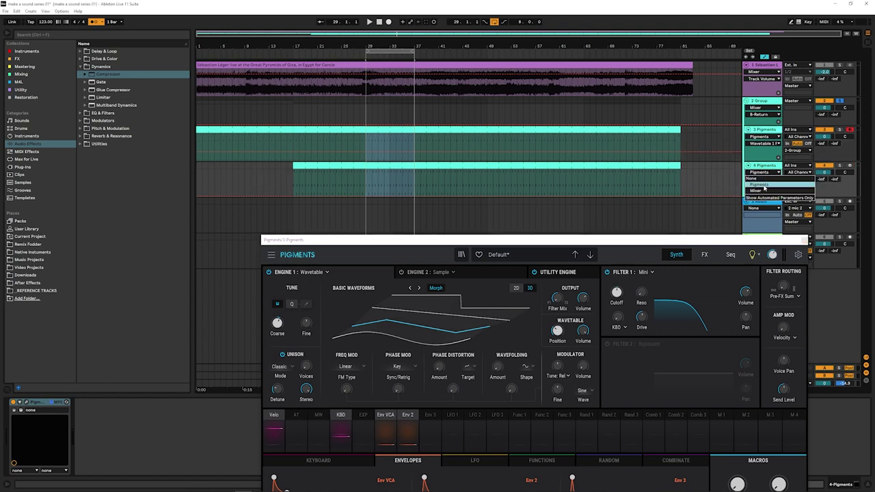
Target Wavetable Position and raise track 3's curve after bar 29, auditioning playback
{"action": "left_click", "coordinate": [762, 179]}
{"action": "left_click", "coordinate": [761, 164]}
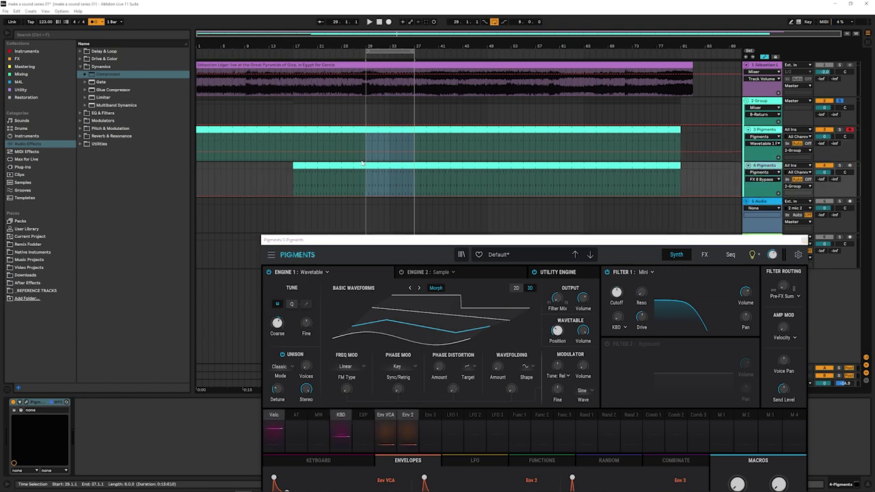
{"action": "left_click", "coordinate": [556, 330]}
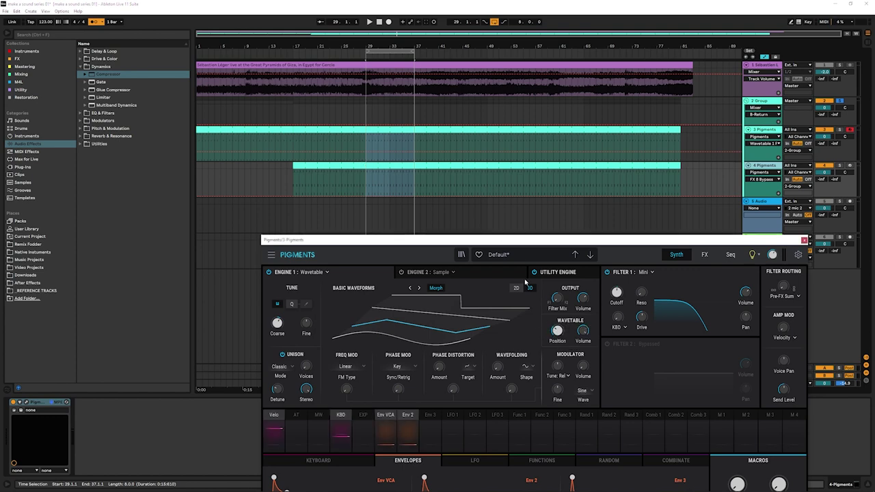
{"action": "left_click", "coordinate": [366, 155]}
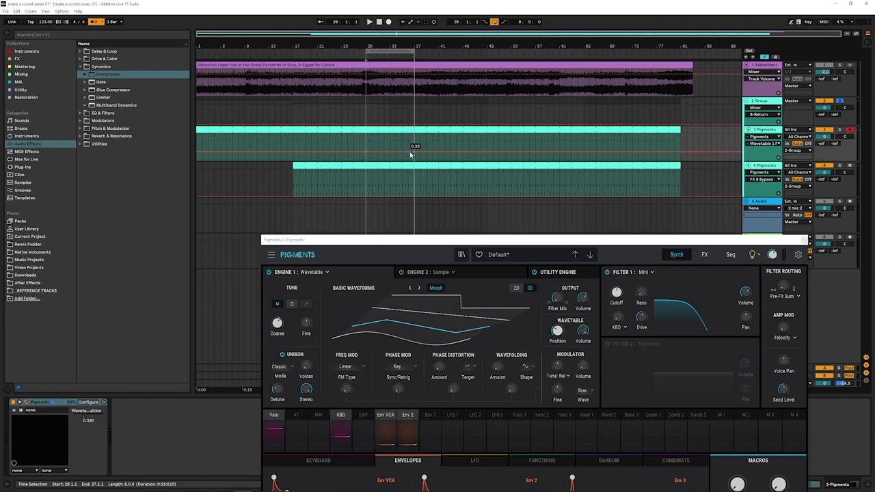
{"action": "mouse_move", "coordinate": [392, 154]}
{"action": "left_mouse_down"}
{"action": "mouse_move", "coordinate": [392, 137]}
{"action": "mouse_move", "coordinate": [415, 152]}
{"action": "left_mouse_up"}
{"action": "key", "text": "space"}
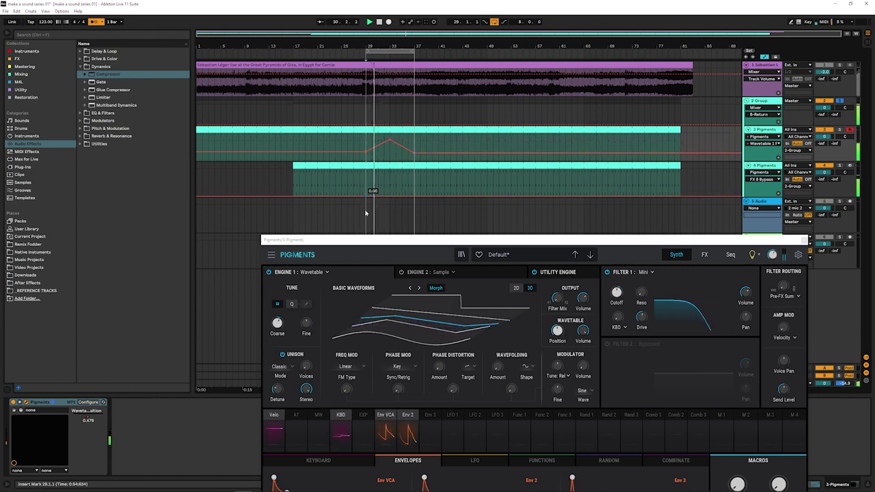
{"action": "mouse_move", "coordinate": [437, 247]}
{"action": "left_mouse_down"}
{"action": "mouse_move", "coordinate": [370, 220]}
{"action": "mouse_move", "coordinate": [370, 207]}
{"action": "left_mouse_up"}
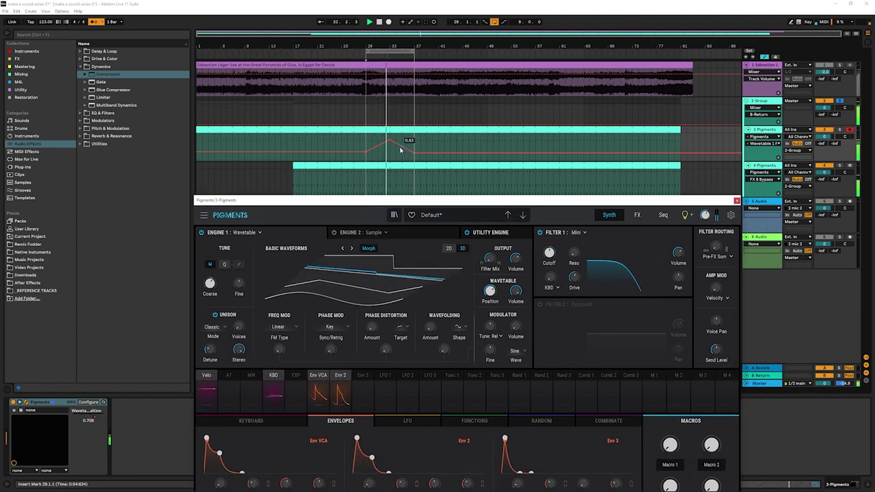
{"action": "left_click_drag", "start_coordinate": [413, 152], "coordinate": [415, 134]}
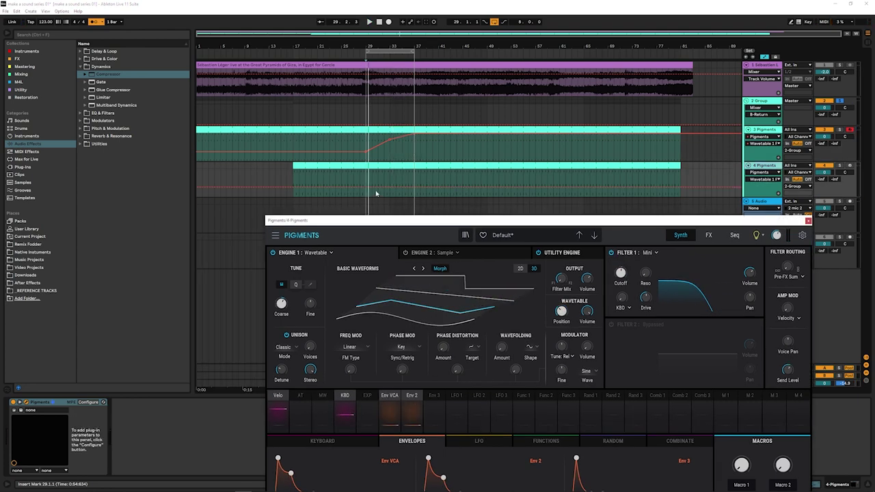
{"action": "key", "text": "space"}
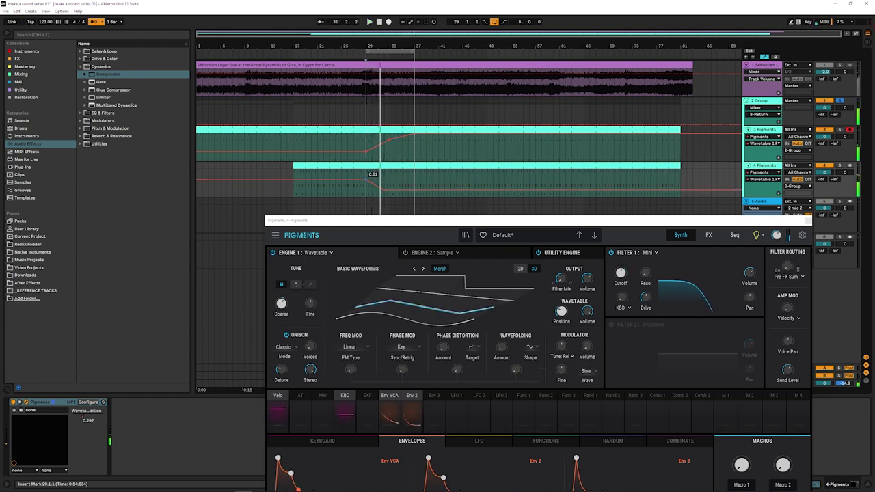
{"action": "key", "text": "space"}
Add a rising breakpoint on track 4 and zigzag track 3's curve over bars 29–45
{"action": "left_click_drag", "start_coordinate": [390, 189], "coordinate": [414, 175]}
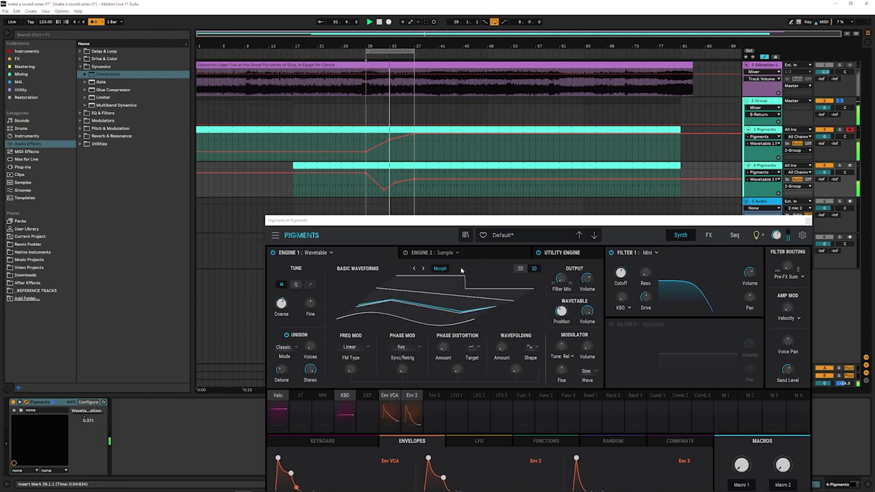
{"action": "left_click_drag", "start_coordinate": [465, 220], "coordinate": [498, 204]}
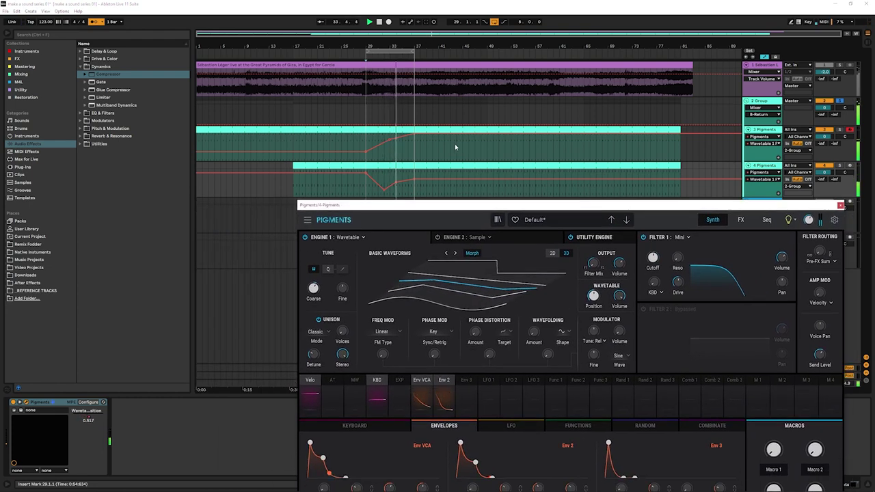
{"action": "left_click_drag", "start_coordinate": [367, 179], "coordinate": [462, 136]}
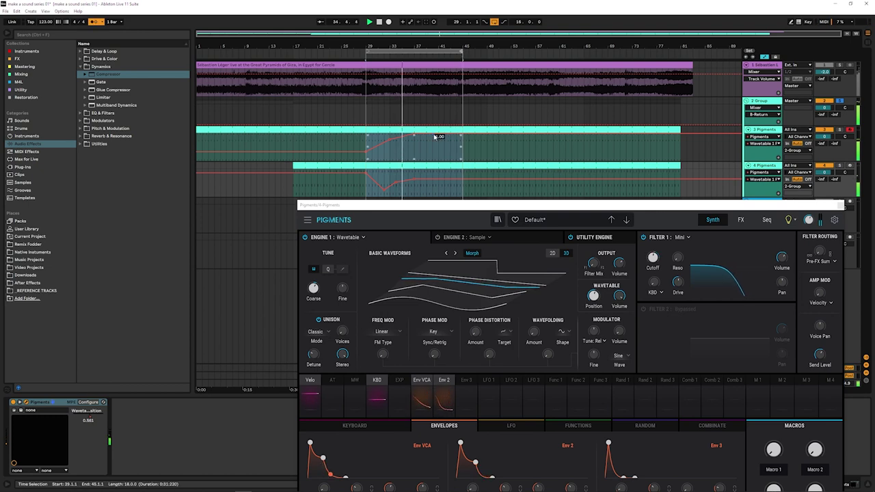
{"action": "left_click_drag", "start_coordinate": [430, 180], "coordinate": [432, 172]}
{"action": "left_click_drag", "start_coordinate": [431, 137], "coordinate": [462, 156]}
{"action": "left_click_drag", "start_coordinate": [475, 241], "coordinate": [447, 126]}
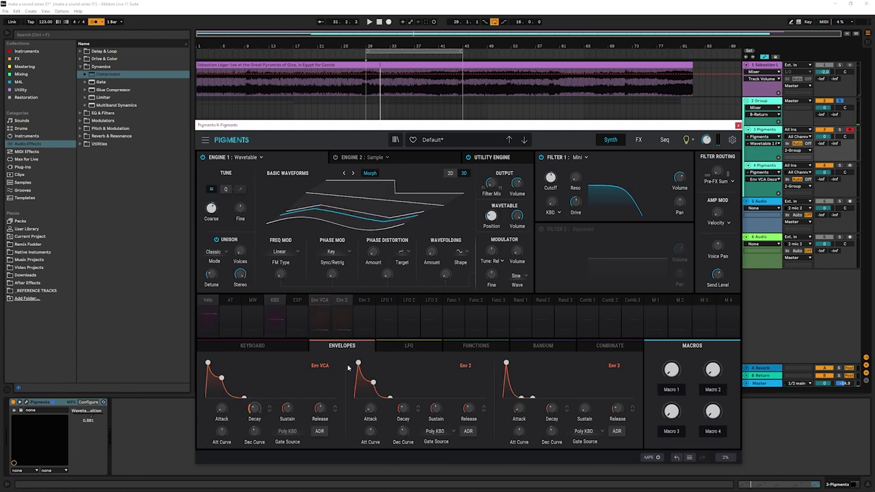
Route Macro 1 to the Env VCA and Env 2 release, then set Macro 1 to about half
{"action": "left_click", "coordinate": [647, 304]}
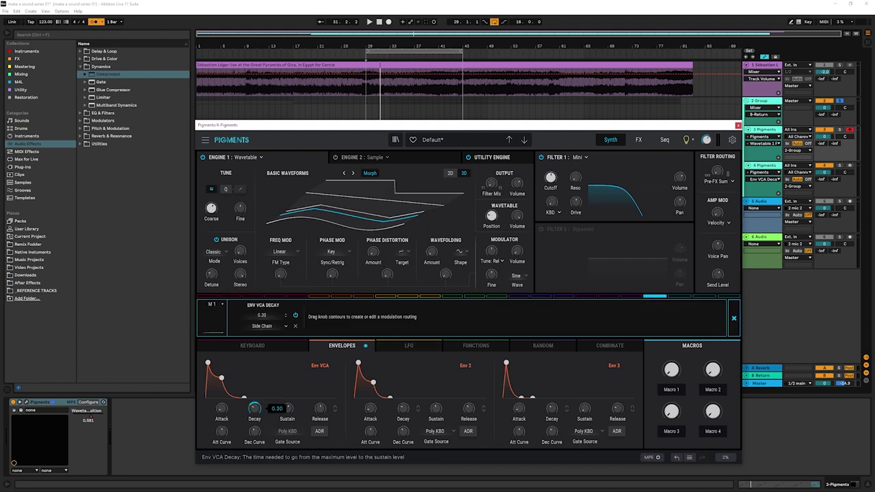
{"action": "left_click_drag", "start_coordinate": [319, 408], "coordinate": [320, 400]}
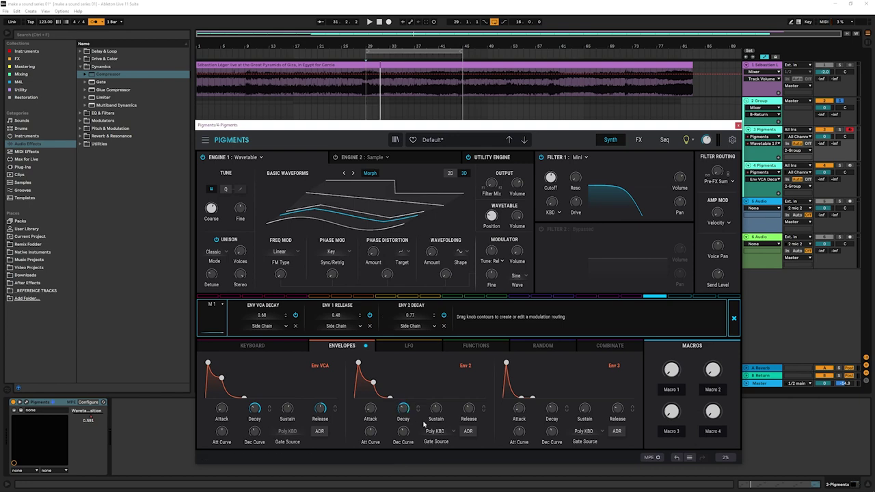
{"action": "left_click_drag", "start_coordinate": [462, 408], "coordinate": [462, 400]}
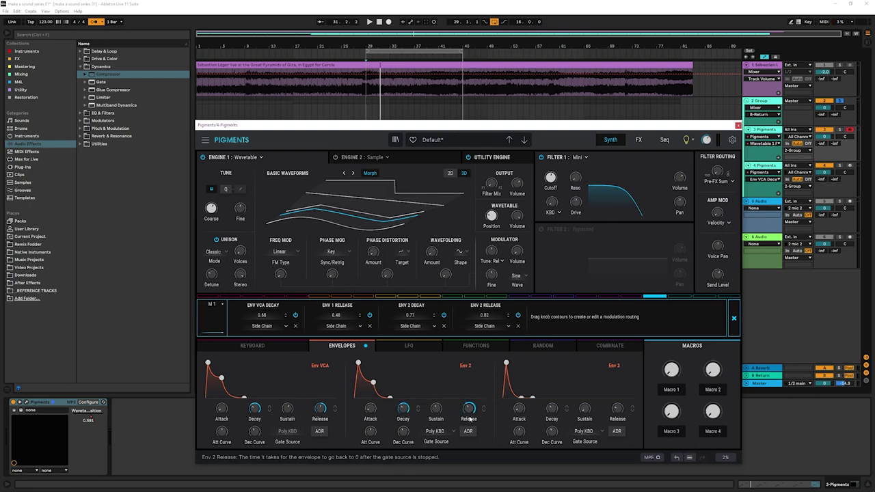
{"action": "left_click", "coordinate": [733, 318]}
{"action": "left_click_drag", "start_coordinate": [671, 370], "coordinate": [671, 361]}
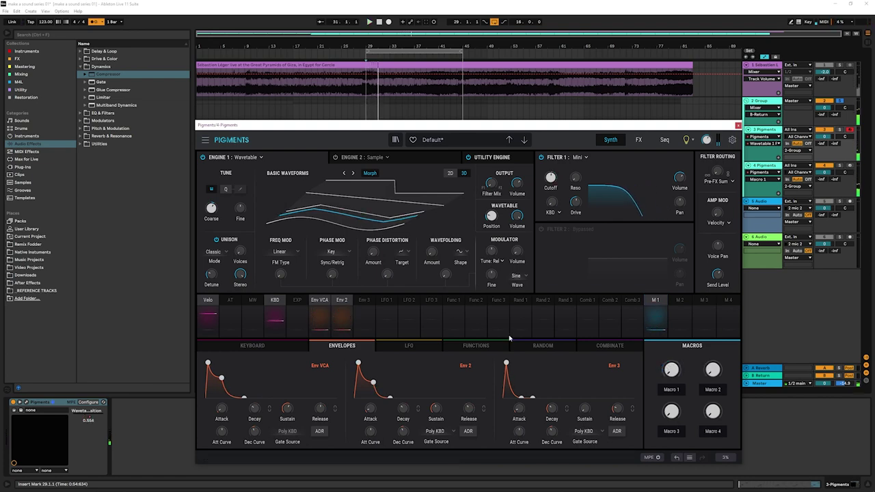
Close the Pigments window and draw track 3's Macro 1 rising after bar 29, then sloping down
{"action": "left_click_drag", "start_coordinate": [613, 128], "coordinate": [627, 269]}
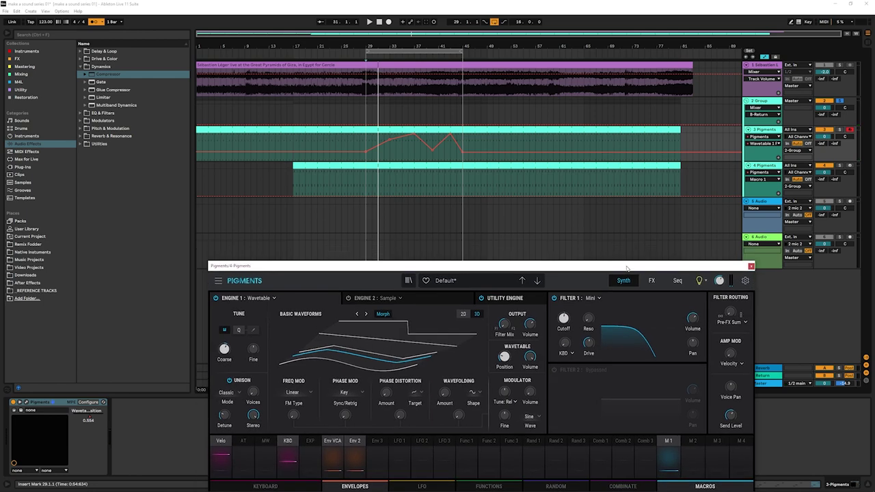
{"action": "left_click", "coordinate": [774, 129]}
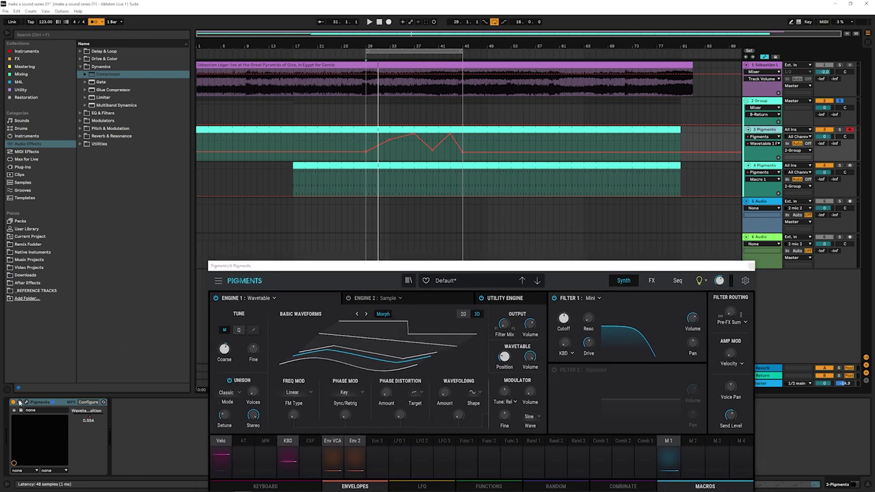
{"action": "left_click", "coordinate": [759, 169]}
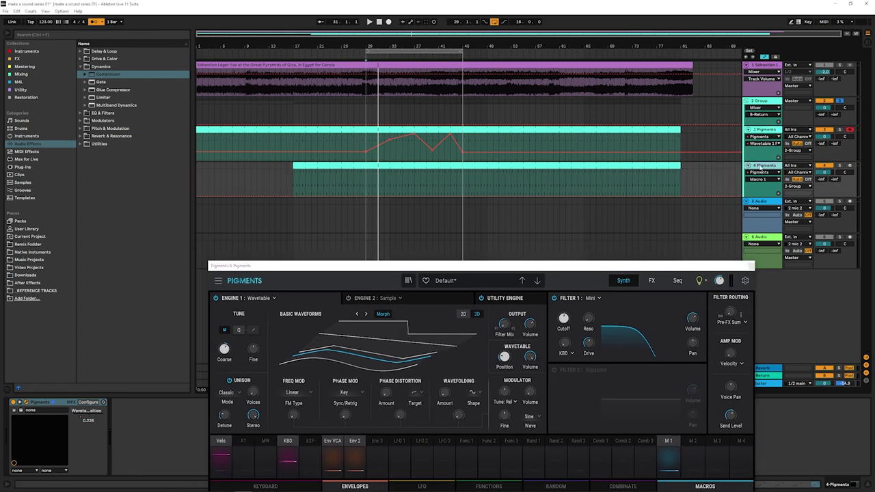
{"action": "left_click", "coordinate": [758, 135]}
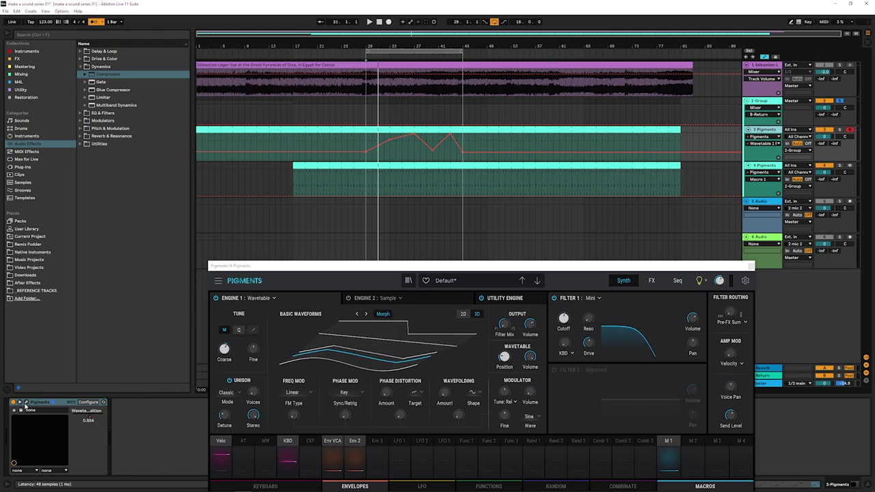
{"action": "left_click", "coordinate": [447, 230]}
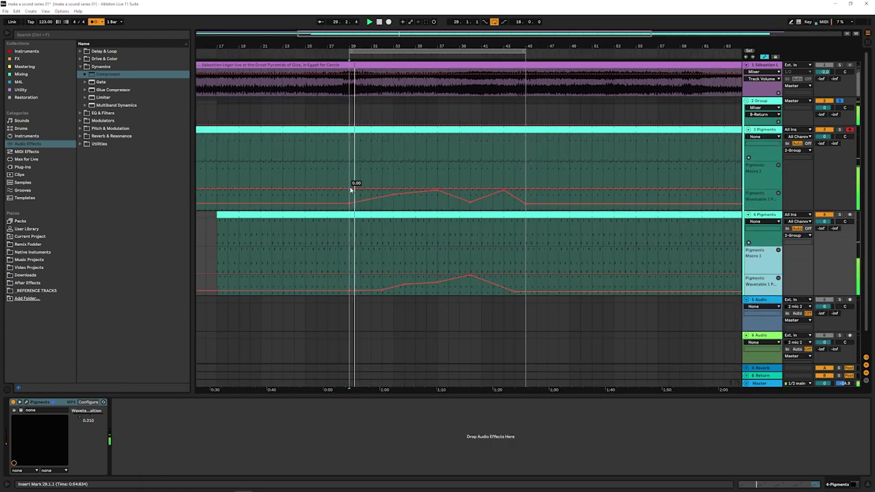
{"action": "left_click", "coordinate": [403, 189]}
{"action": "mouse_move", "coordinate": [436, 190]}
{"action": "left_mouse_down"}
{"action": "mouse_move", "coordinate": [437, 176]}
{"action": "mouse_move", "coordinate": [520, 167]}
{"action": "left_mouse_up"}
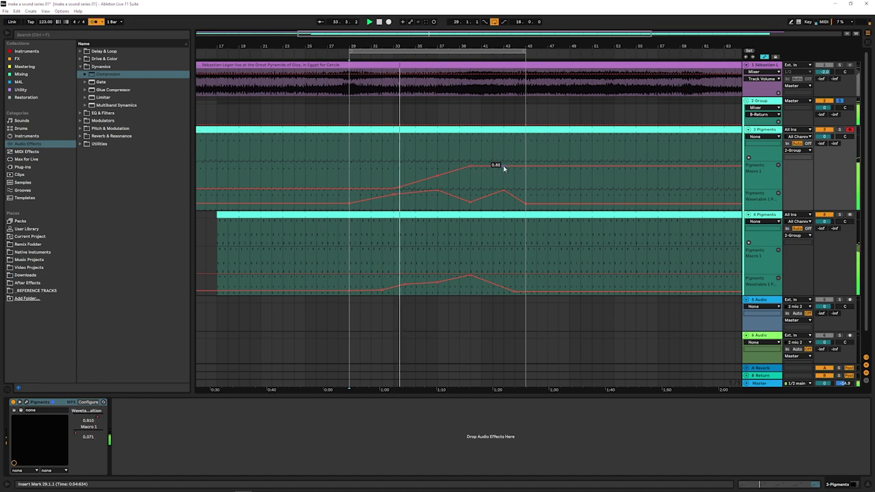
{"action": "left_click_drag", "start_coordinate": [519, 166], "coordinate": [520, 171]}
Give track 4's Macro 1 a plateau and dip; drop track 3's Macro 1 to zero near bar 43
{"action": "left_click", "coordinate": [436, 272]}
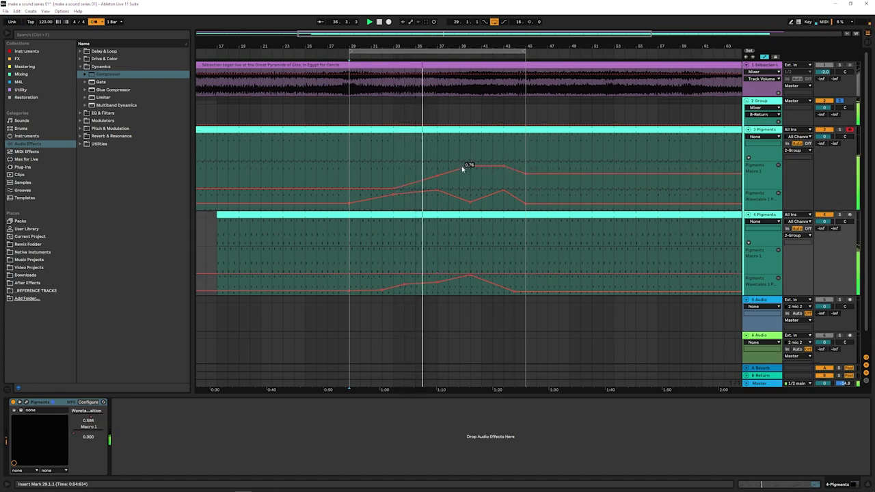
{"action": "left_click_drag", "start_coordinate": [426, 179], "coordinate": [428, 182]}
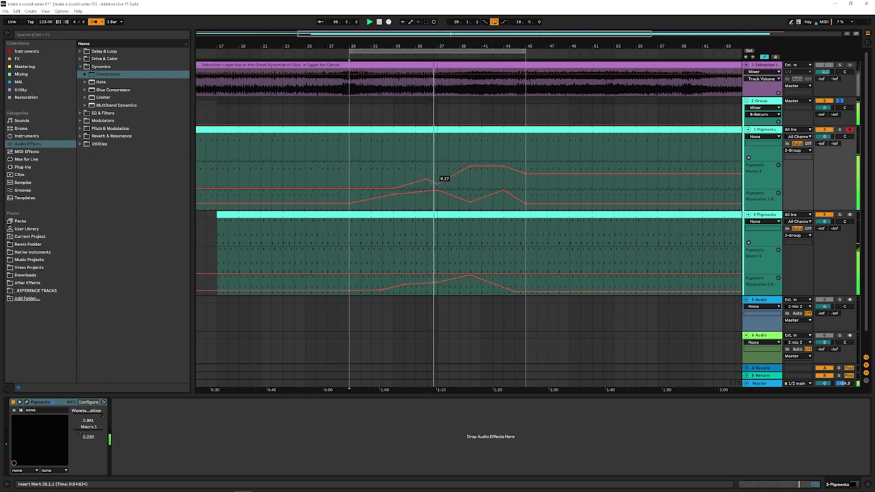
{"action": "left_click", "coordinate": [470, 272]}
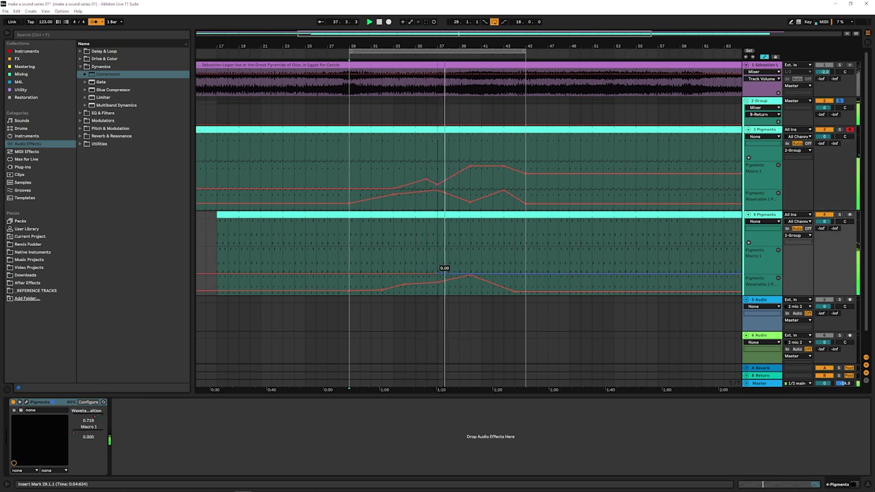
{"action": "left_click_drag", "start_coordinate": [472, 271], "coordinate": [469, 252]}
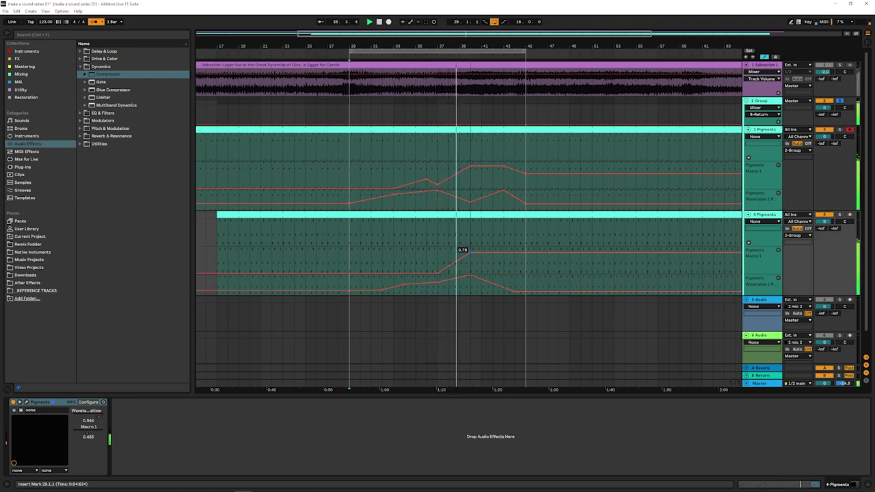
{"action": "left_click", "coordinate": [469, 166]}
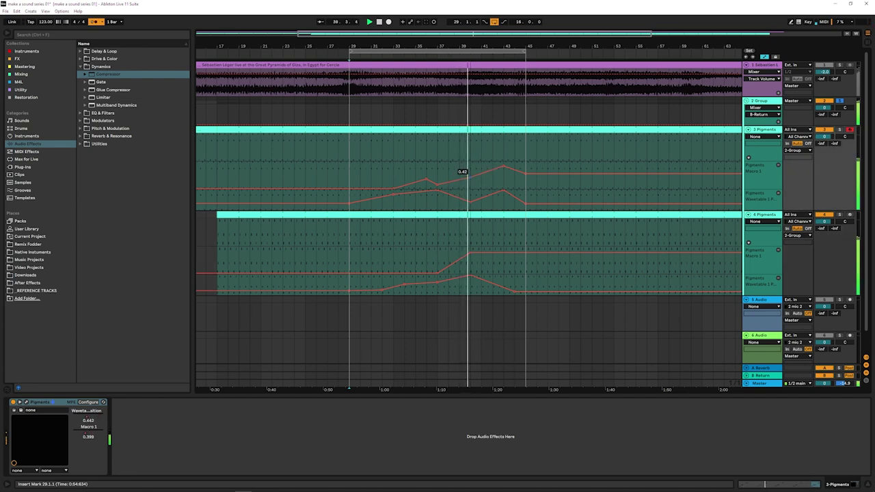
{"action": "left_click_drag", "start_coordinate": [502, 166], "coordinate": [502, 177]}
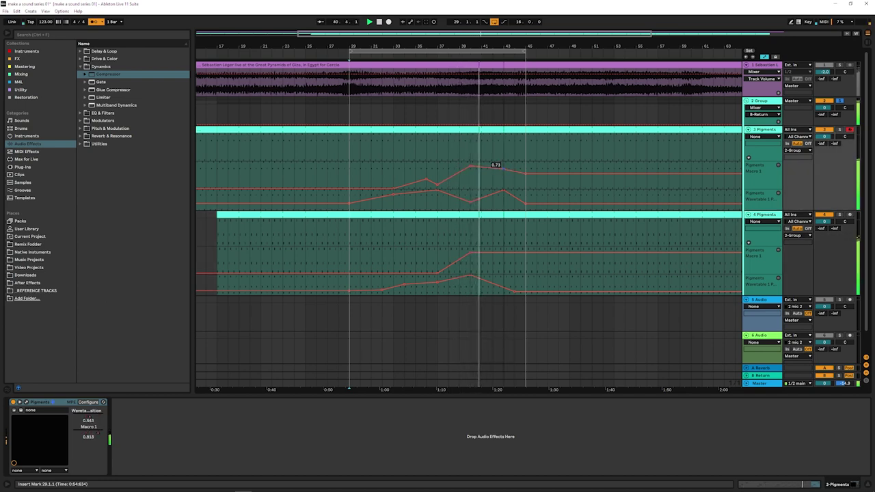
{"action": "left_click_drag", "start_coordinate": [509, 253], "coordinate": [507, 267]}
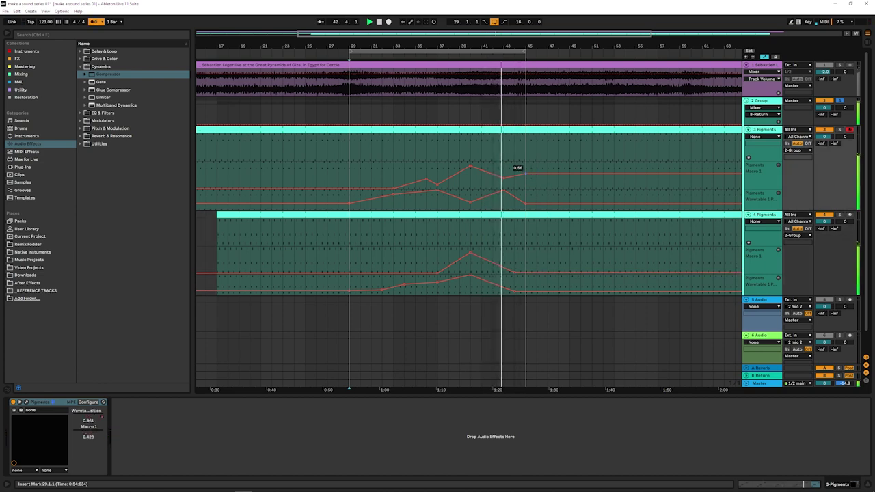
{"action": "left_click_drag", "start_coordinate": [517, 172], "coordinate": [525, 191]}
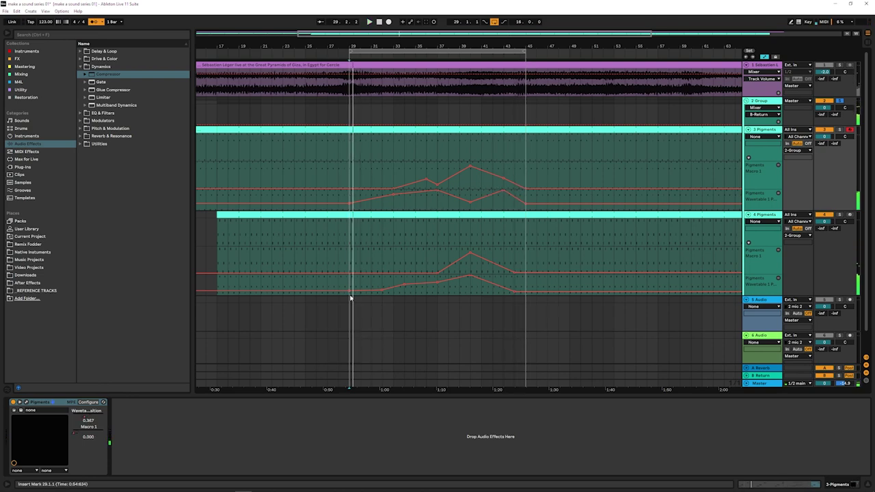
Route track 3 Pigments' Macro 2 to the reverb decay, then close the synth window
{"action": "left_click", "coordinate": [26, 403]}
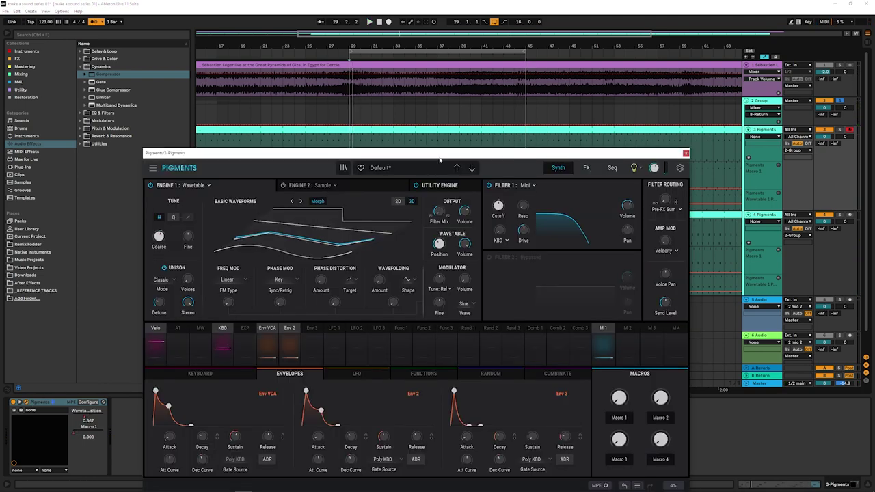
{"action": "left_click_drag", "start_coordinate": [425, 153], "coordinate": [369, 102]}
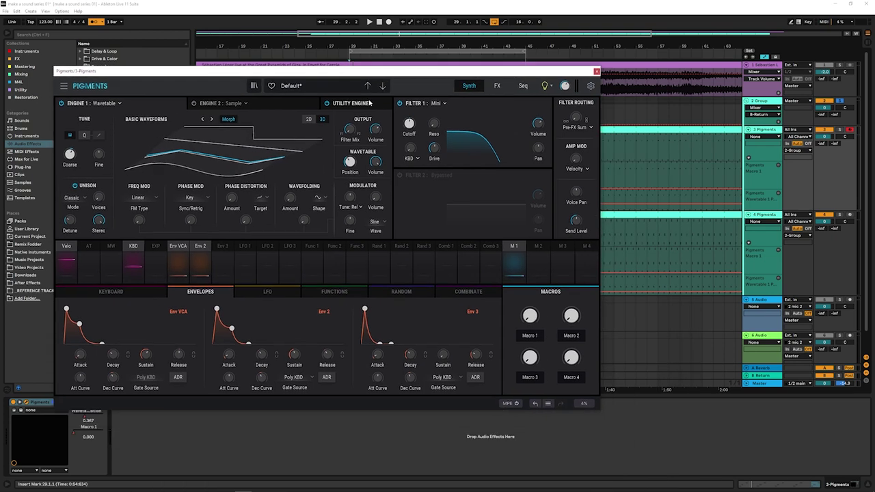
{"action": "left_click", "coordinate": [540, 247]}
{"action": "left_click", "coordinate": [496, 86]}
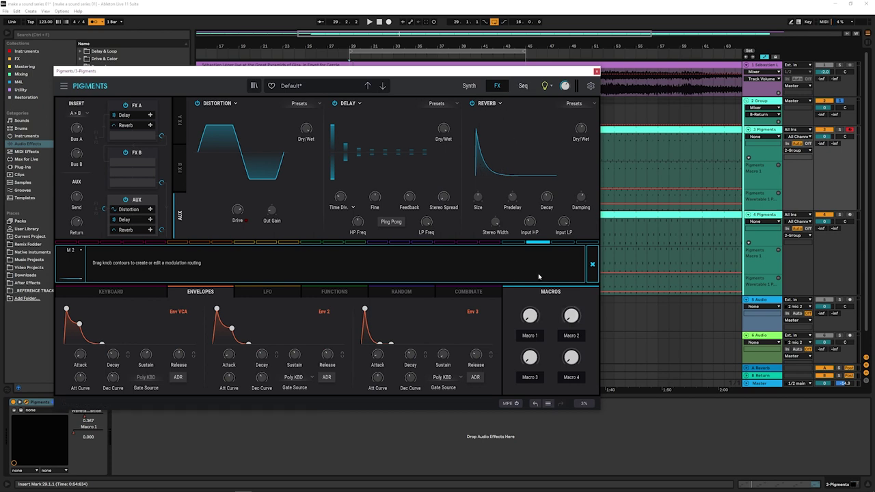
{"action": "left_click_drag", "start_coordinate": [540, 195], "coordinate": [547, 192]}
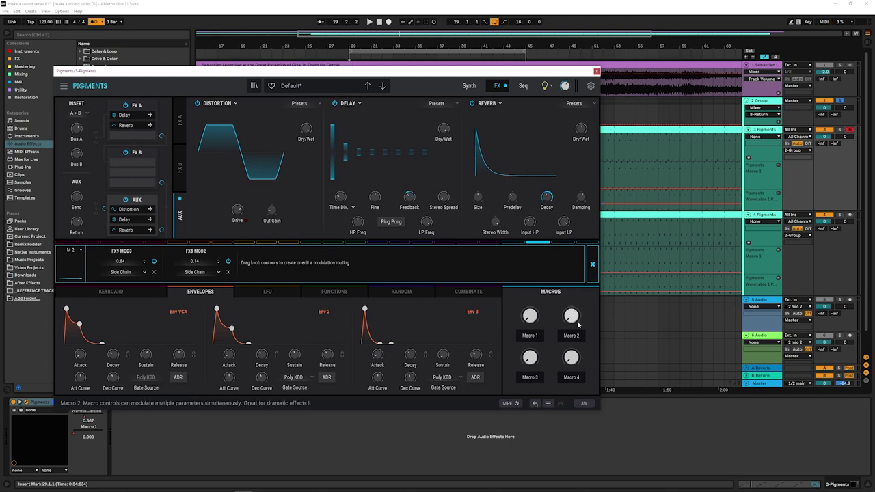
{"action": "left_click", "coordinate": [592, 268]}
{"action": "left_click", "coordinate": [596, 72]}
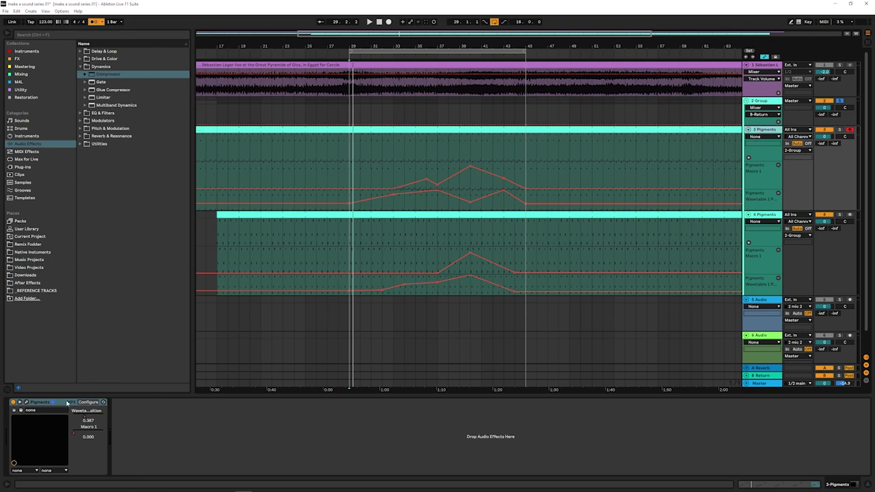
{"action": "left_click", "coordinate": [775, 216]}
Route track 4 Pigments' Macro 2 to Delay Feedback and Reverb Decay, test it, and close
{"action": "left_click", "coordinate": [26, 402]}
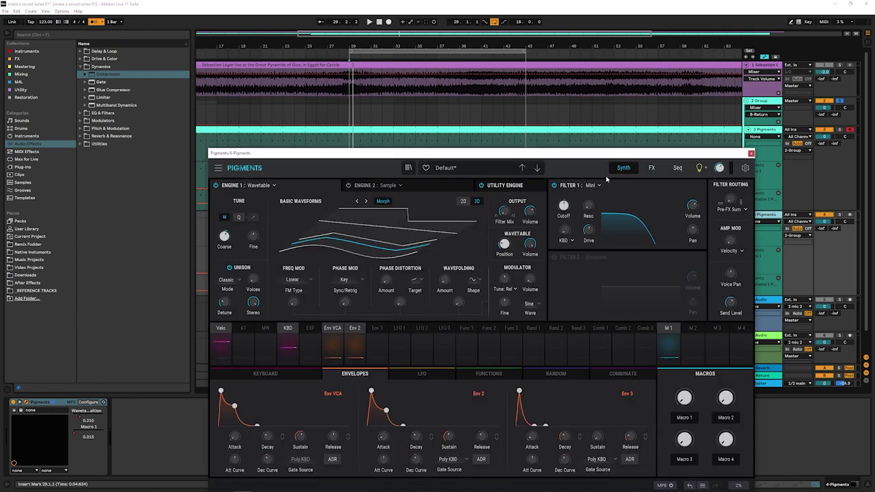
{"action": "left_click_drag", "start_coordinate": [633, 155], "coordinate": [535, 77]}
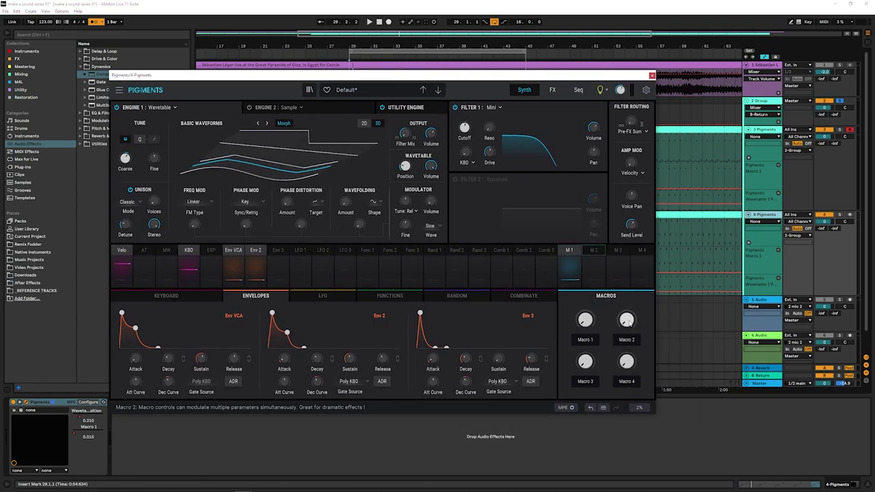
{"action": "left_click", "coordinate": [593, 250]}
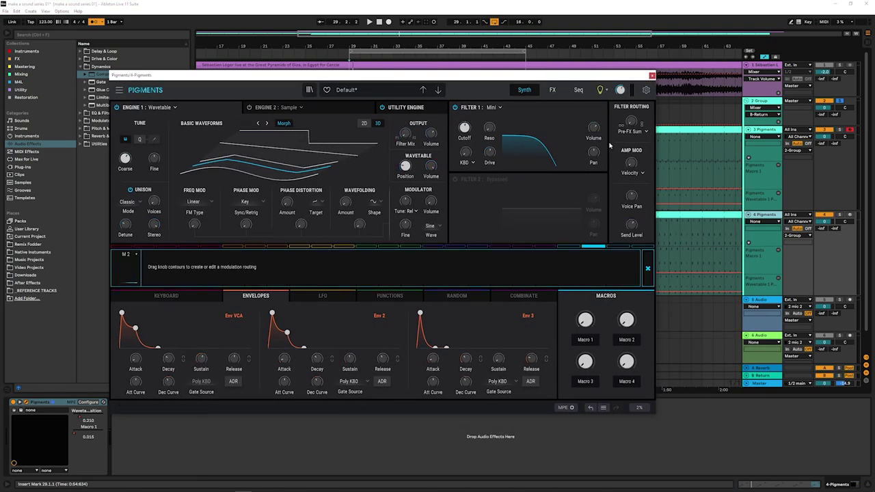
{"action": "left_click", "coordinate": [553, 90]}
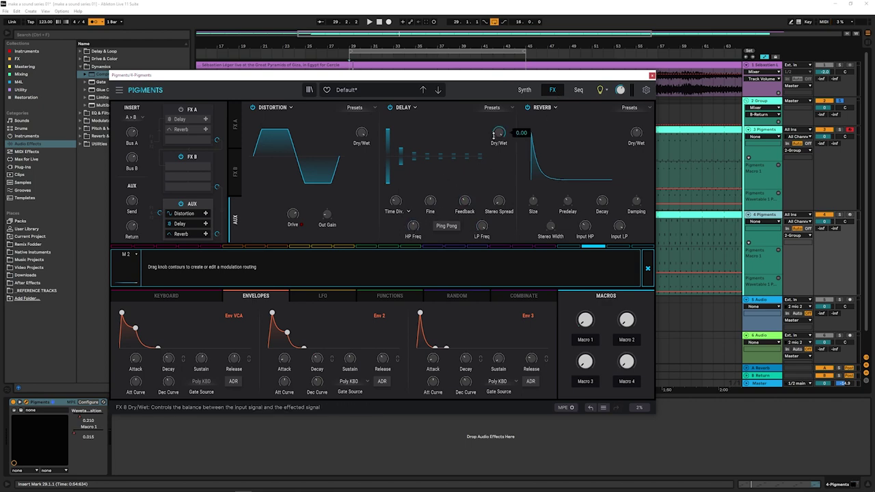
{"action": "left_click_drag", "start_coordinate": [457, 207], "coordinate": [458, 203]}
{"action": "left_click_drag", "start_coordinate": [599, 201], "coordinate": [601, 198]}
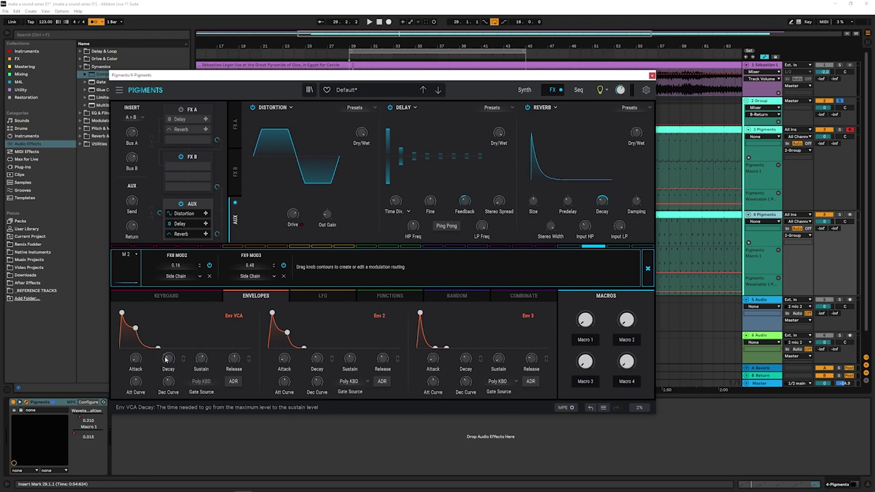
{"action": "left_click_drag", "start_coordinate": [585, 319], "coordinate": [585, 300]}
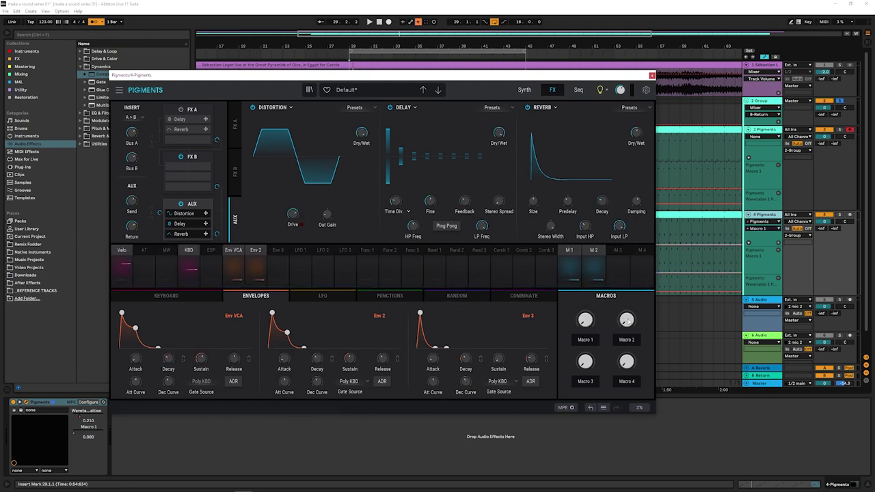
{"action": "key", "text": "space"}
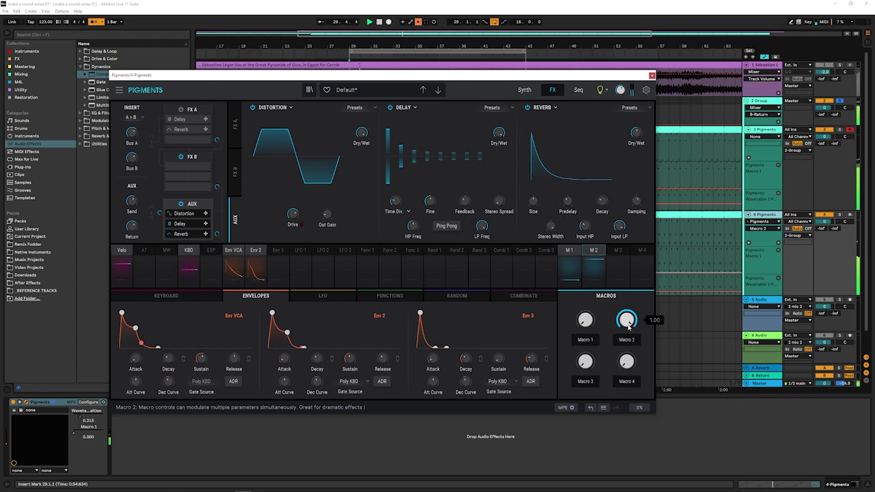
{"action": "left_click", "coordinate": [591, 203]}
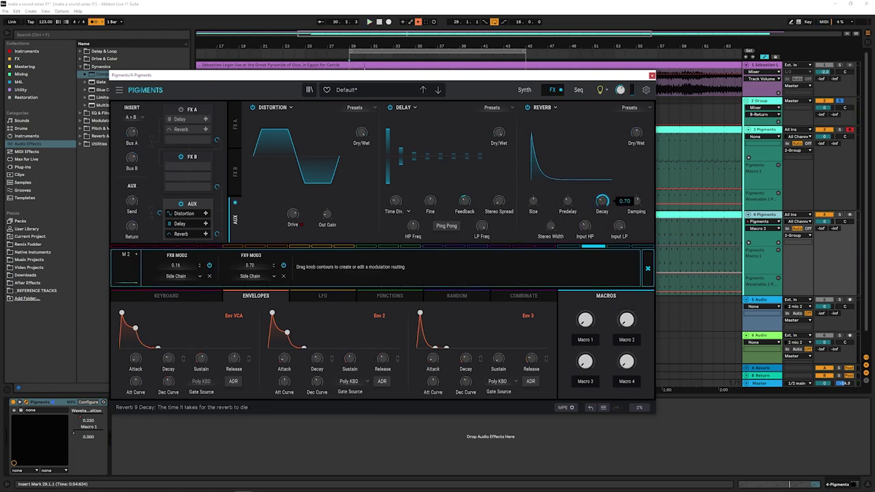
{"action": "left_click", "coordinate": [647, 270]}
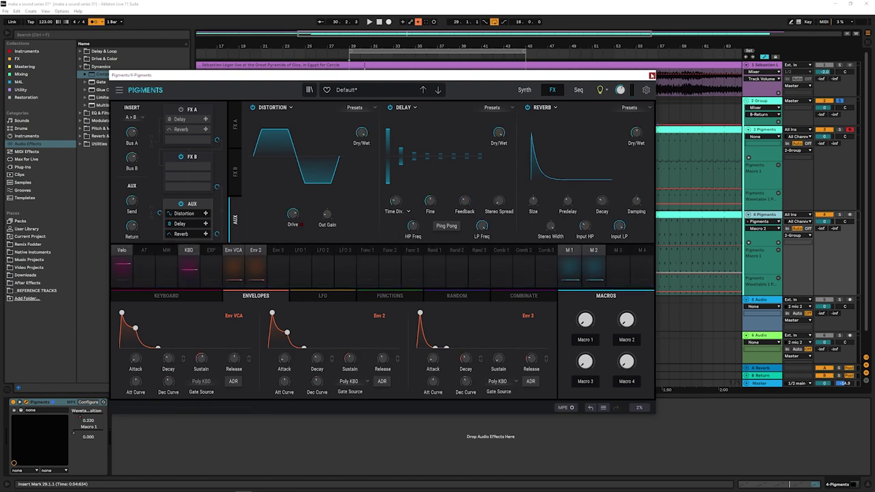
{"action": "left_click", "coordinate": [651, 75]}
Adjust track 3 Pigments' Macro 2 reverb decay routing and close the window
{"action": "left_click", "coordinate": [771, 145]}
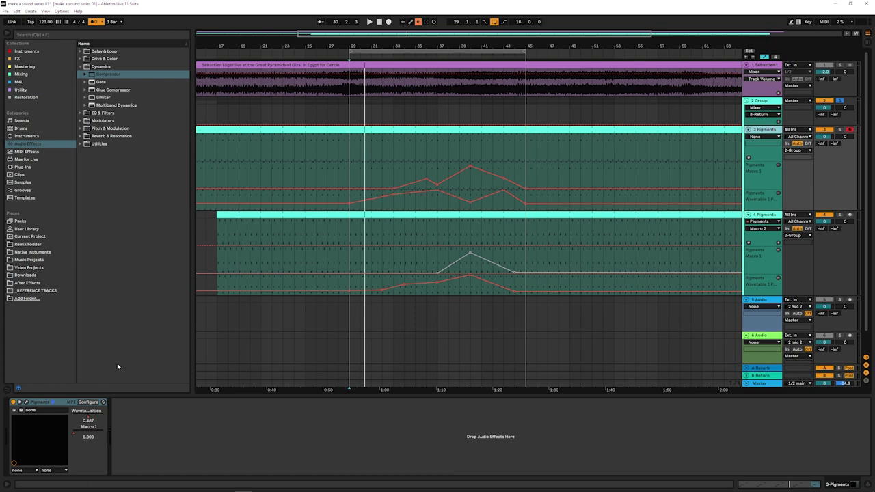
{"action": "left_click", "coordinate": [26, 402]}
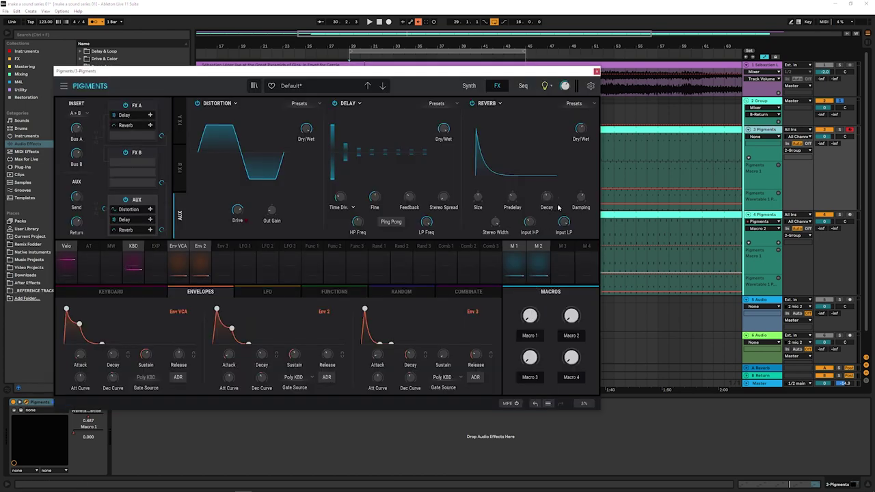
{"action": "left_click_drag", "start_coordinate": [541, 258], "coordinate": [541, 198]}
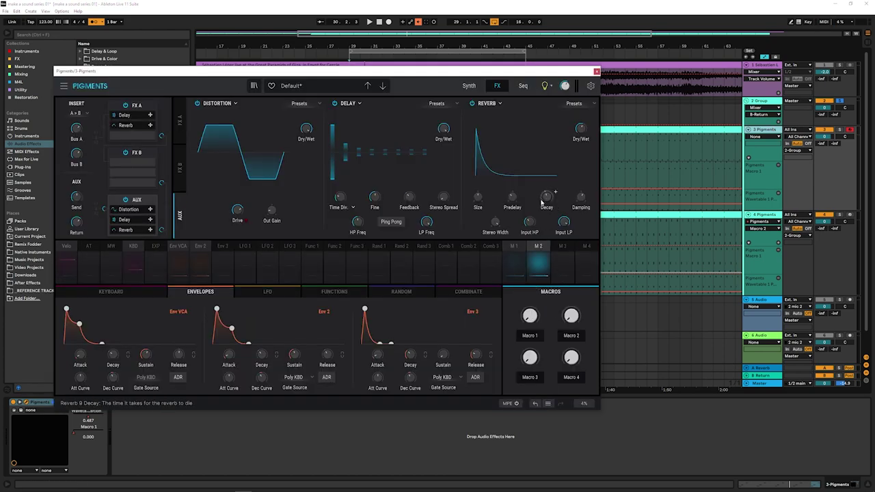
{"action": "left_click", "coordinate": [597, 71]}
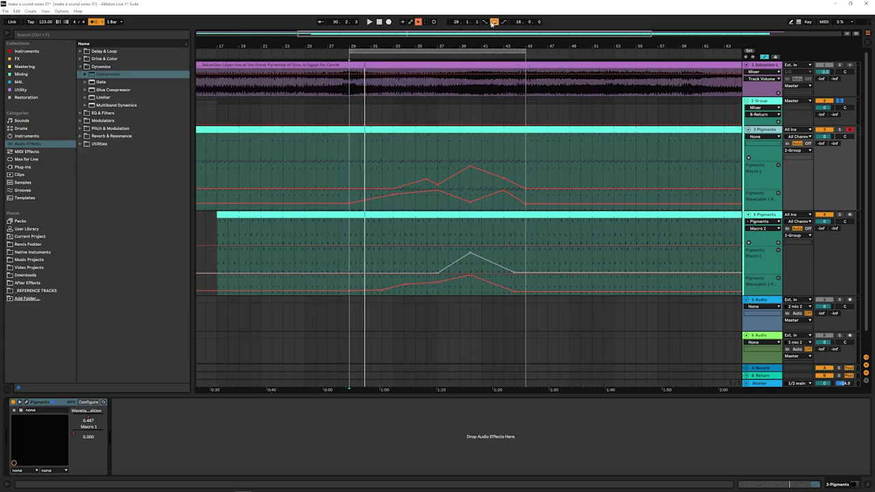
Re-enable automation, start playback, and draw track 3's first Macro 2 peak
{"action": "left_click", "coordinate": [417, 22]}
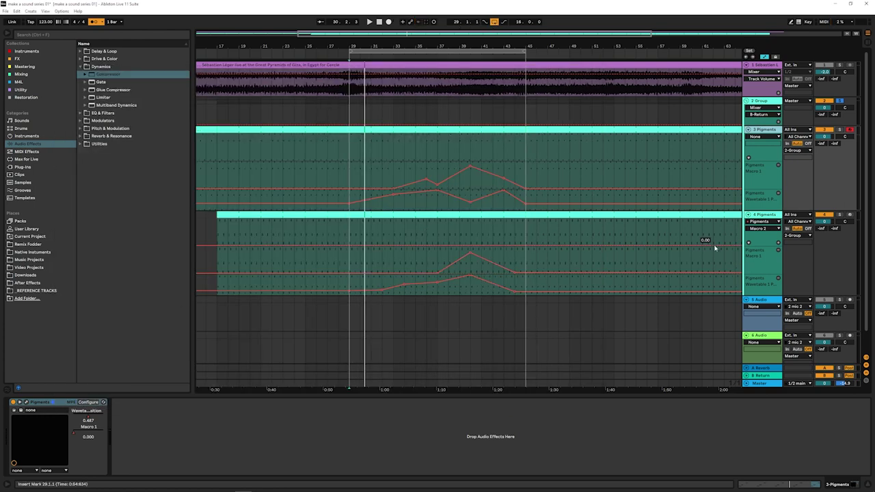
{"action": "left_click", "coordinate": [779, 167]}
{"action": "key", "text": "space"}
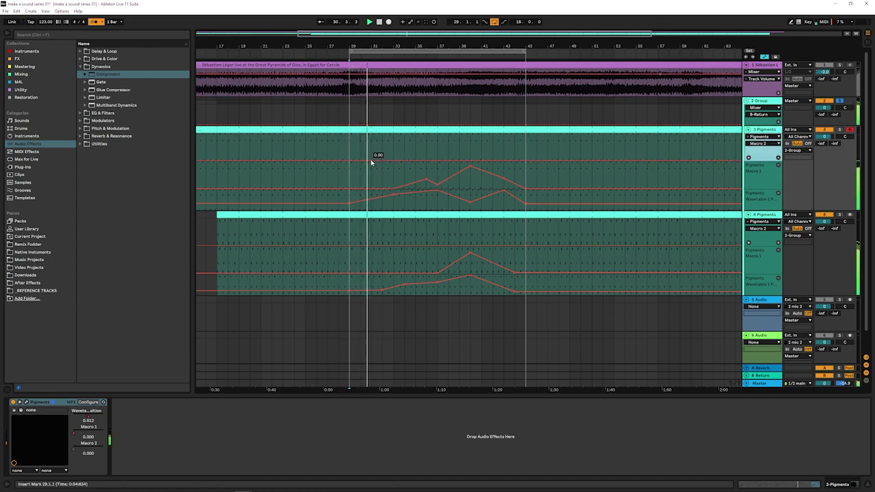
{"action": "left_click_drag", "start_coordinate": [366, 160], "coordinate": [425, 137]}
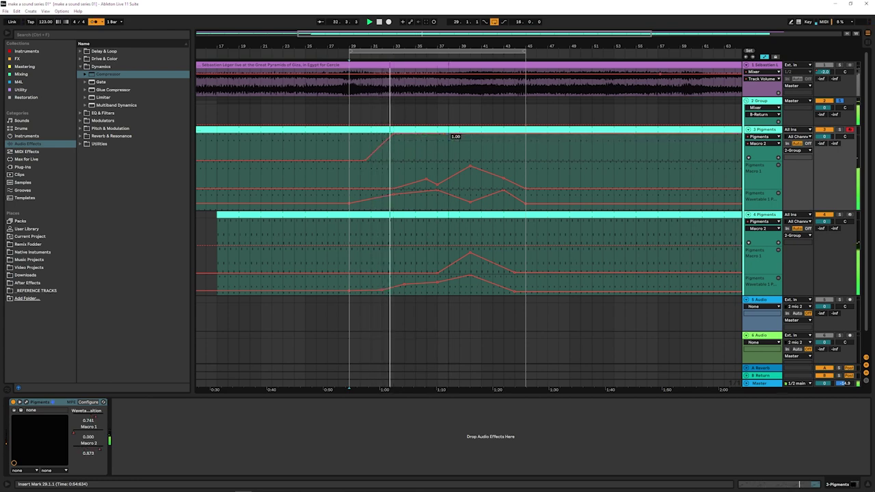
{"action": "mouse_move", "coordinate": [425, 137]}
{"action": "left_mouse_down"}
{"action": "mouse_move", "coordinate": [437, 154]}
{"action": "mouse_move", "coordinate": [429, 162]}
{"action": "left_mouse_up"}
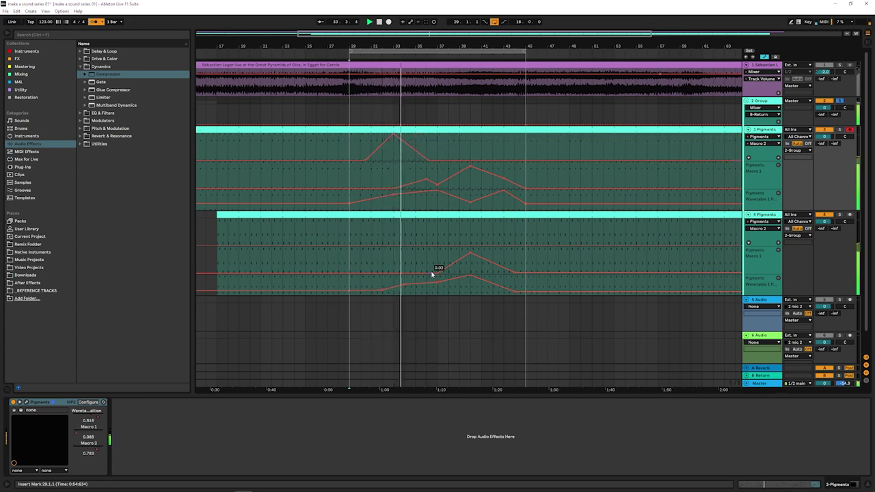
Draw track 4's Macro 2 ramp, full plateau and fall, plus a second peak on track 3
{"action": "mouse_move", "coordinate": [407, 244]}
{"action": "left_mouse_down"}
{"action": "mouse_move", "coordinate": [440, 221]}
{"action": "mouse_move", "coordinate": [467, 244]}
{"action": "left_mouse_up"}
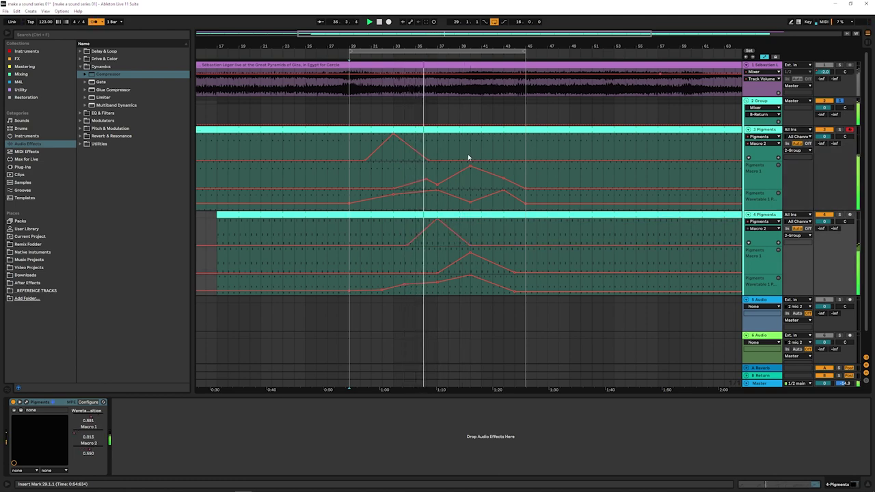
{"action": "mouse_move", "coordinate": [469, 162]}
{"action": "left_mouse_down"}
{"action": "mouse_move", "coordinate": [470, 135]}
{"action": "mouse_move", "coordinate": [495, 146]}
{"action": "mouse_move", "coordinate": [502, 161]}
{"action": "left_mouse_up"}
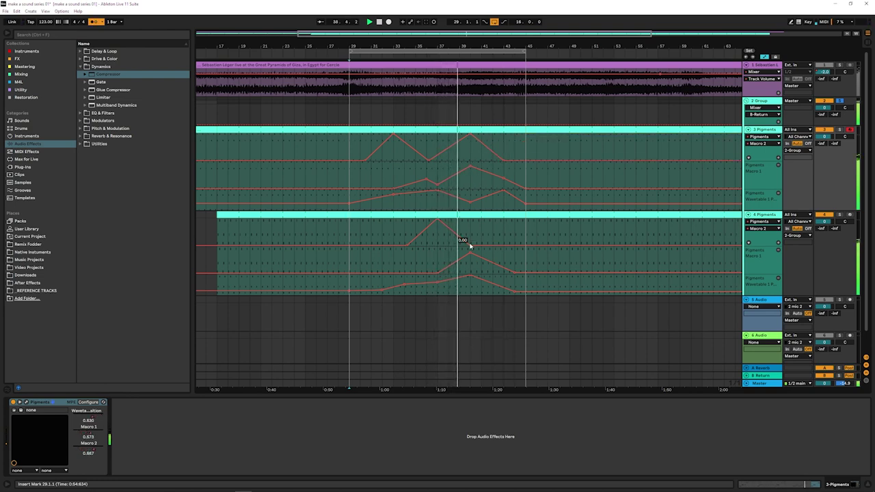
{"action": "left_click_drag", "start_coordinate": [469, 244], "coordinate": [462, 221]}
{"action": "left_click", "coordinate": [485, 137]}
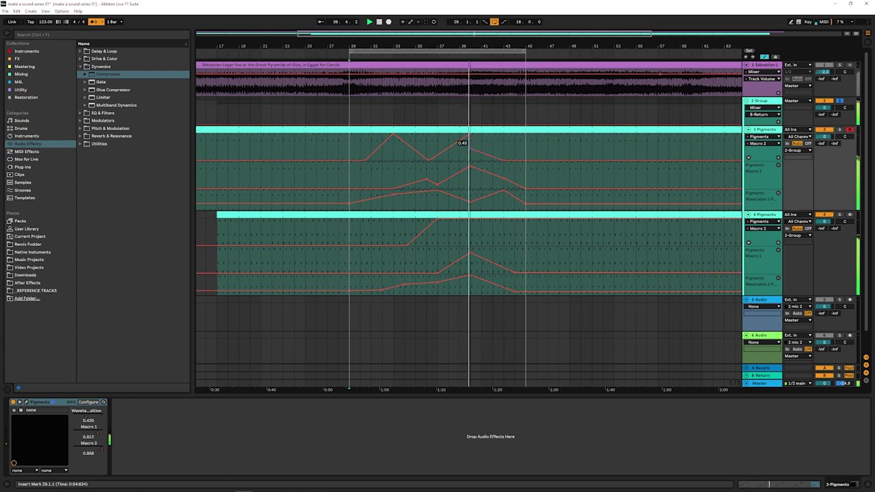
{"action": "left_click_drag", "start_coordinate": [498, 222], "coordinate": [493, 239]}
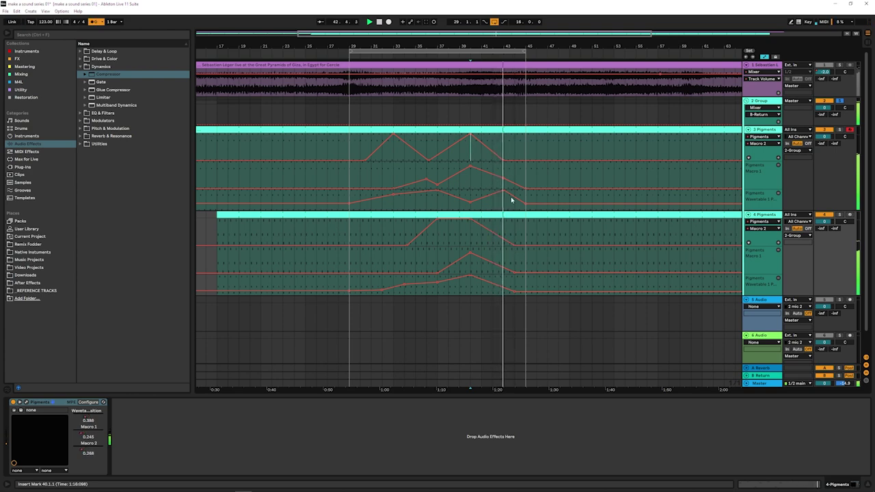
{"action": "mouse_move", "coordinate": [527, 189]}
{"action": "left_mouse_down"}
{"action": "mouse_move", "coordinate": [518, 165]}
{"action": "mouse_move", "coordinate": [526, 205]}
{"action": "left_mouse_up"}
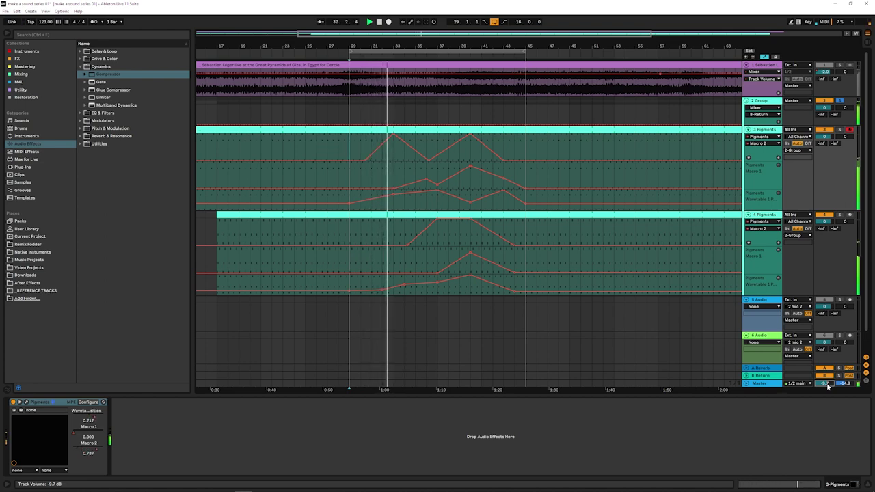
Lower curve peaks to about 0.22 and make track 4's Macro 2 slope straight down
{"action": "mouse_move", "coordinate": [469, 165]}
{"action": "left_mouse_down"}
{"action": "mouse_move", "coordinate": [470, 180]}
{"action": "mouse_move", "coordinate": [502, 185]}
{"action": "left_mouse_up"}
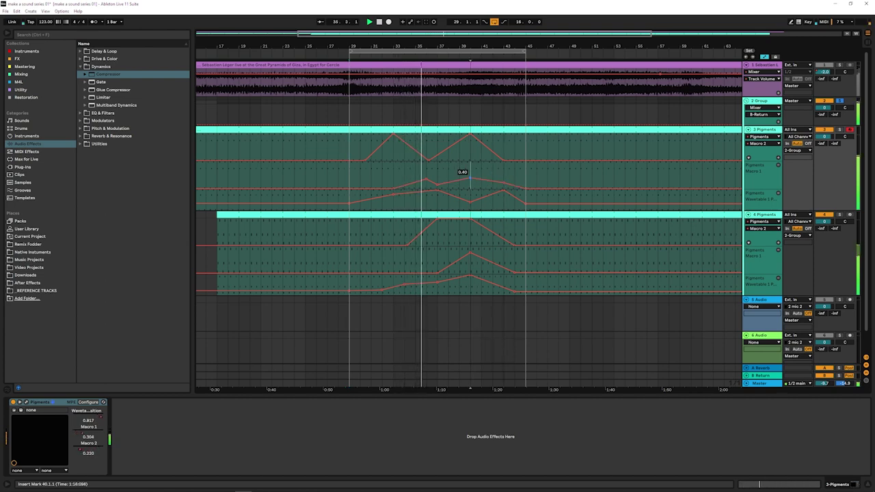
{"action": "left_click_drag", "start_coordinate": [470, 254], "coordinate": [470, 278]}
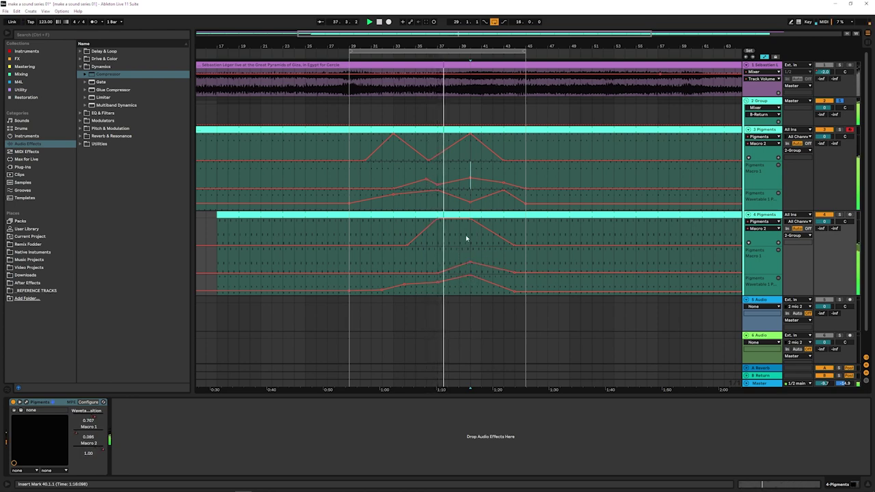
{"action": "mouse_move", "coordinate": [462, 276]}
{"action": "left_mouse_down"}
{"action": "mouse_move", "coordinate": [462, 287]}
{"action": "mouse_move", "coordinate": [470, 268]}
{"action": "left_mouse_up"}
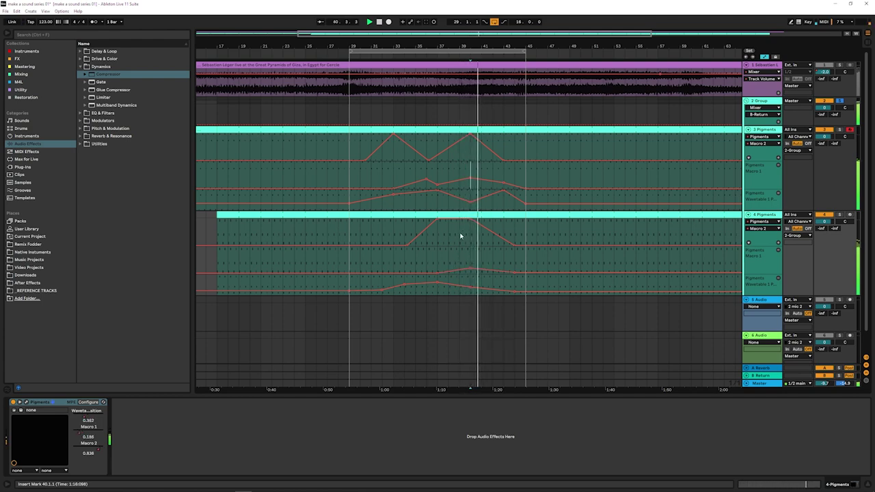
{"action": "left_click_drag", "start_coordinate": [464, 220], "coordinate": [463, 228]}
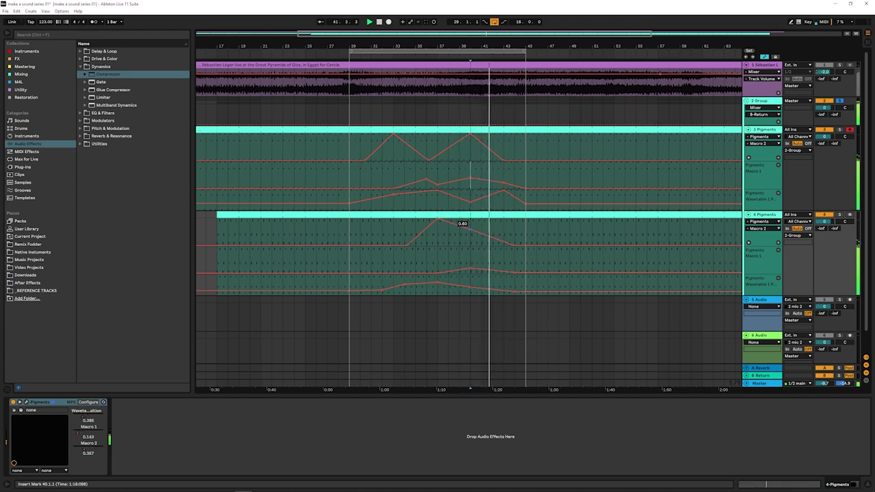
{"action": "mouse_move", "coordinate": [382, 291]}
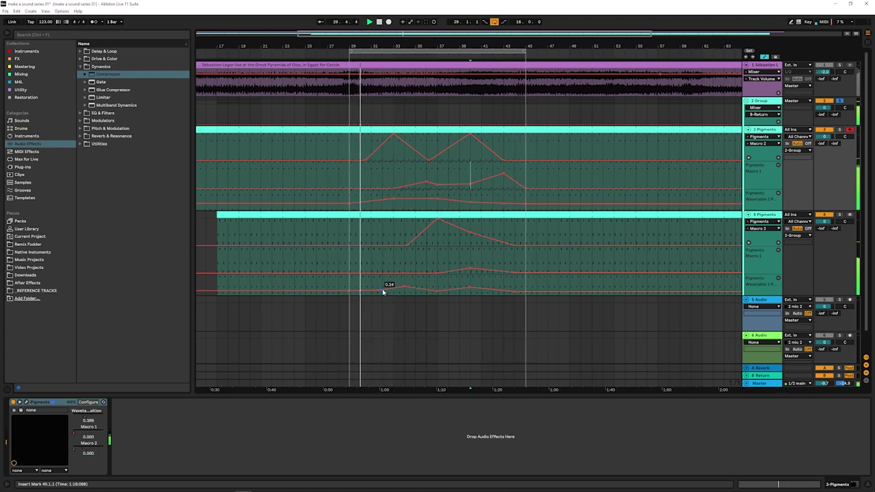
{"action": "left_click", "coordinate": [388, 287]}
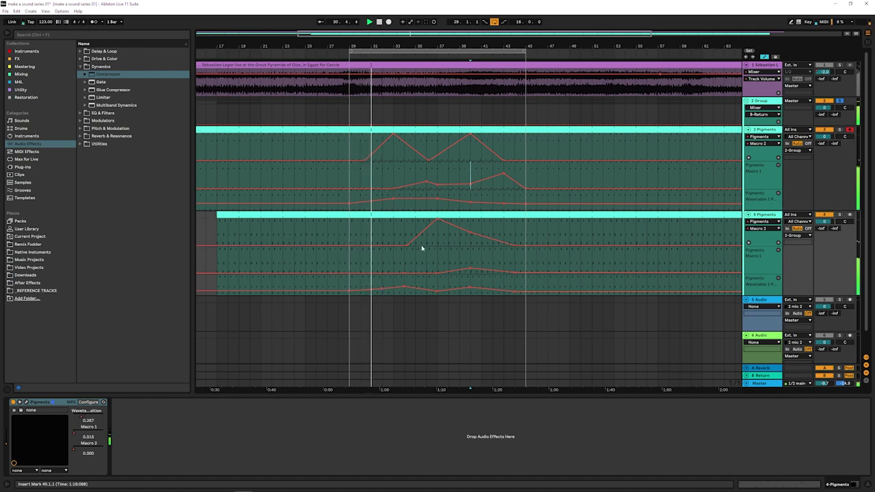
Select bars 29–45 and raise track 3's Macro 2 segment to about 0.22
{"action": "mouse_move", "coordinate": [349, 145]}
{"action": "left_mouse_down"}
{"action": "mouse_move", "coordinate": [554, 308]}
{"action": "mouse_move", "coordinate": [526, 198]}
{"action": "left_mouse_up"}
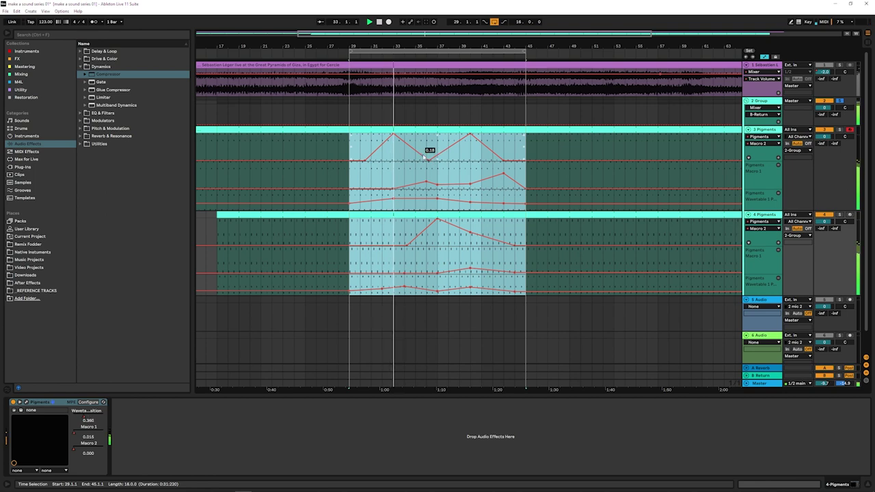
{"action": "mouse_move", "coordinate": [525, 156]}
{"action": "left_mouse_down"}
{"action": "mouse_move", "coordinate": [350, 146]}
{"action": "mouse_move", "coordinate": [514, 276]}
{"action": "left_mouse_up"}
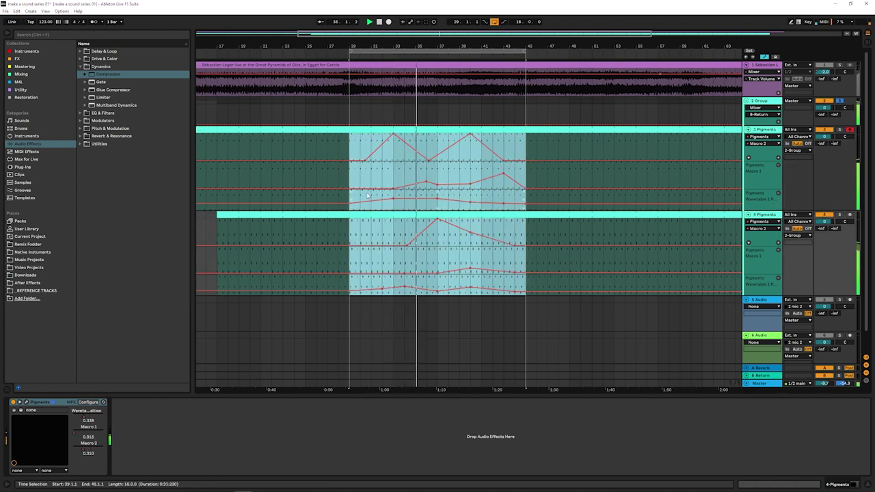
{"action": "left_click", "coordinate": [439, 203]}
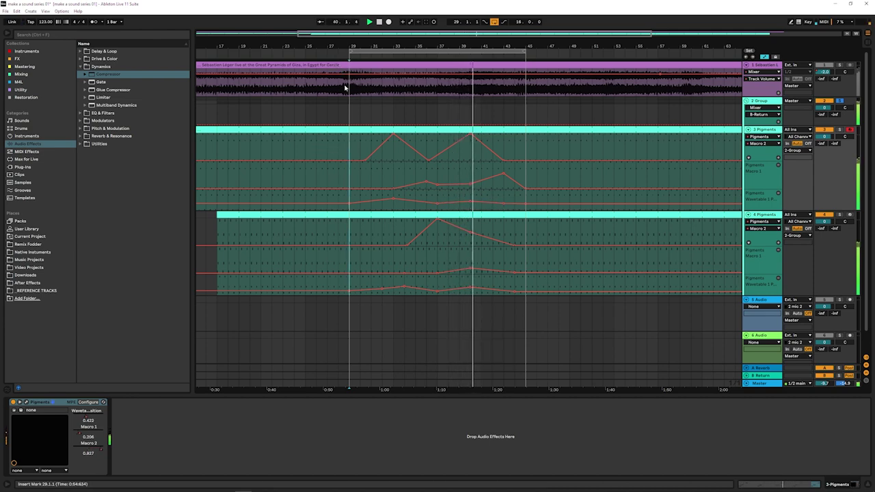
{"action": "left_click_drag", "start_coordinate": [349, 68], "coordinate": [526, 287]}
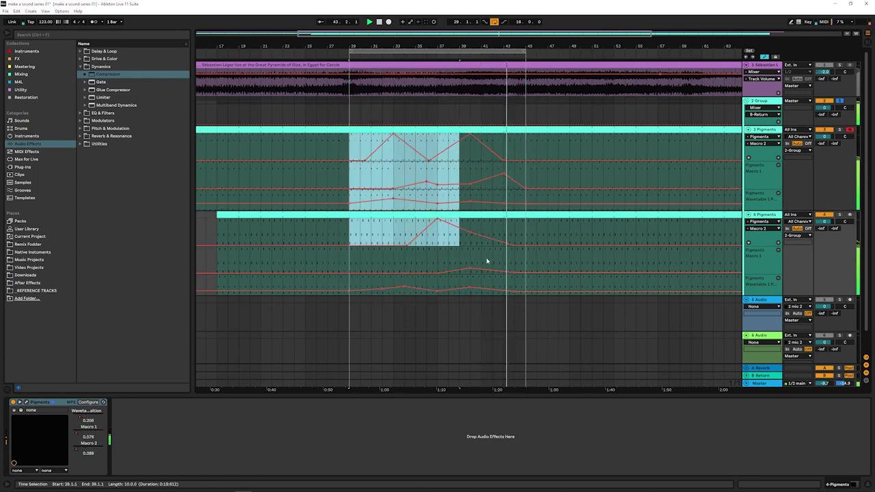
{"action": "left_click_drag", "start_coordinate": [350, 143], "coordinate": [524, 288]}
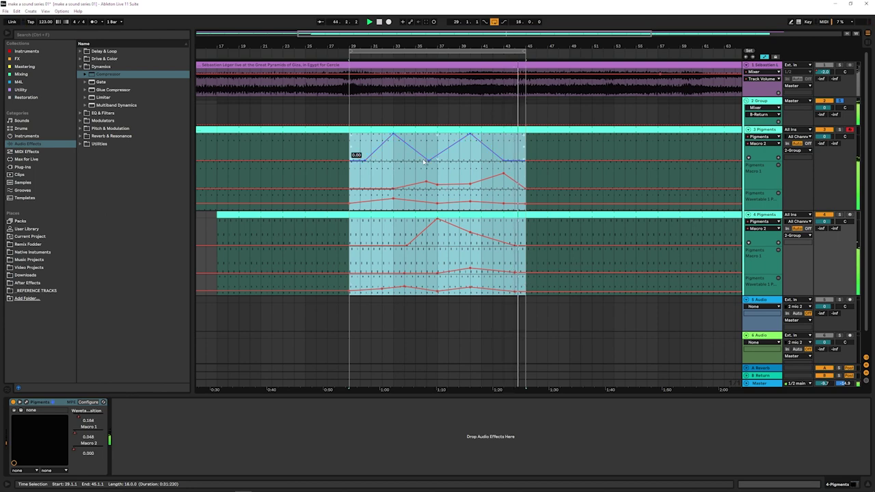
{"action": "left_click_drag", "start_coordinate": [428, 161], "coordinate": [429, 155]}
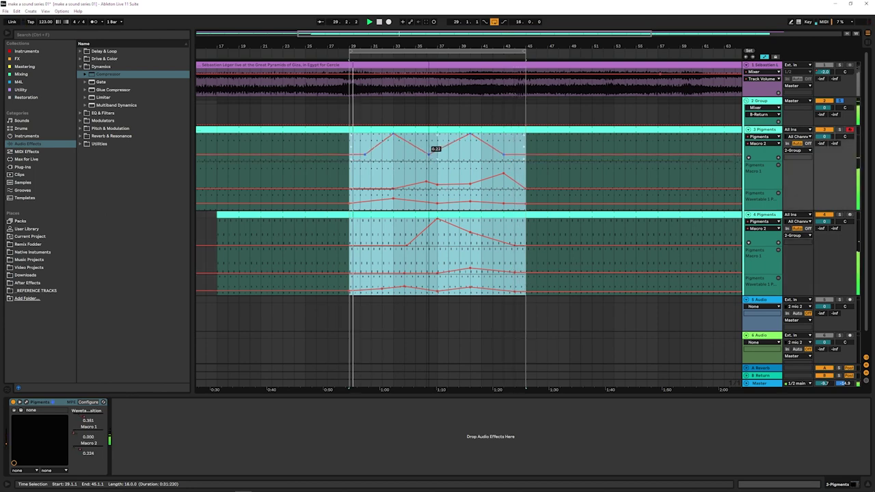
{"action": "left_click", "coordinate": [381, 154]}
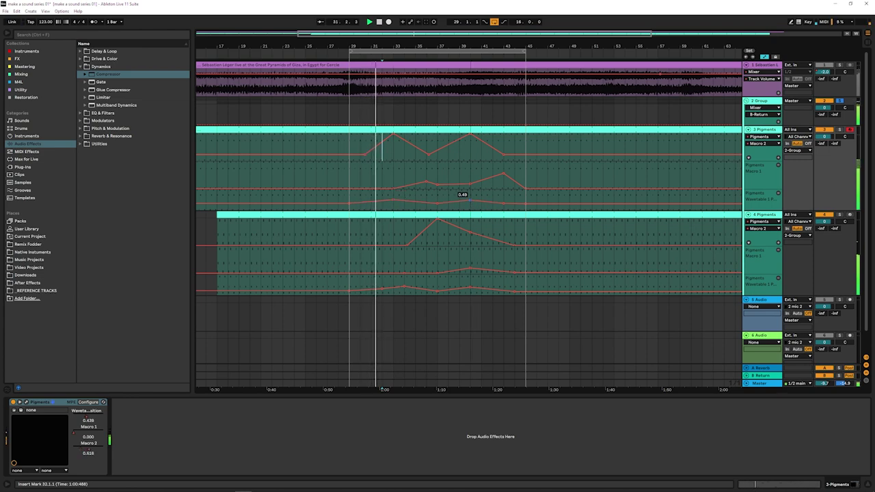
Lower track 4's Macro 2 peak and raise the section after it
{"action": "left_click", "coordinate": [406, 287]}
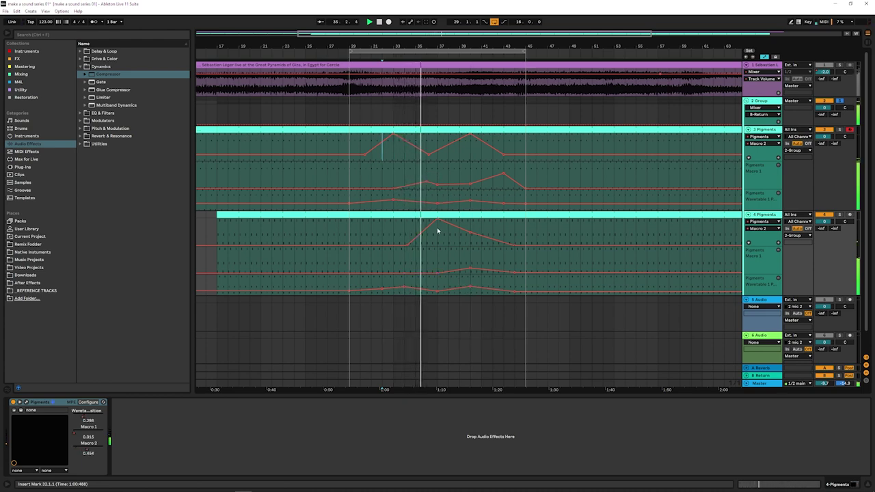
{"action": "left_click_drag", "start_coordinate": [440, 226], "coordinate": [461, 231]}
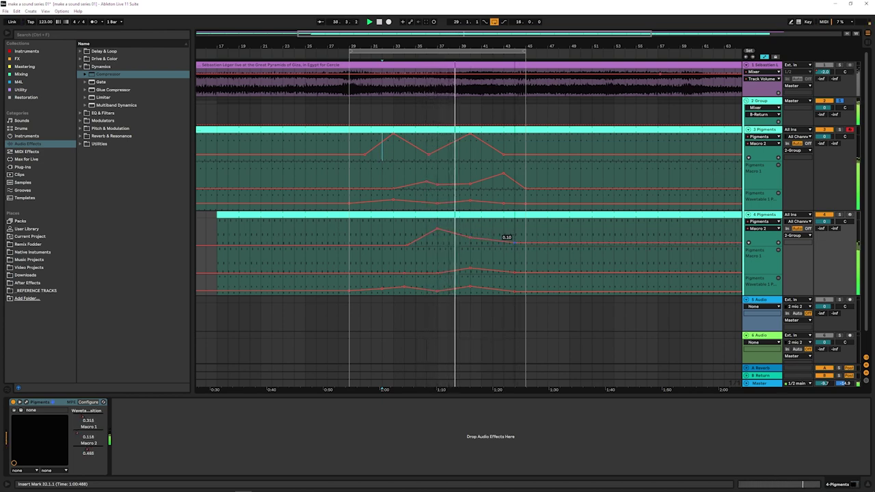
{"action": "left_click_drag", "start_coordinate": [513, 243], "coordinate": [511, 238]}
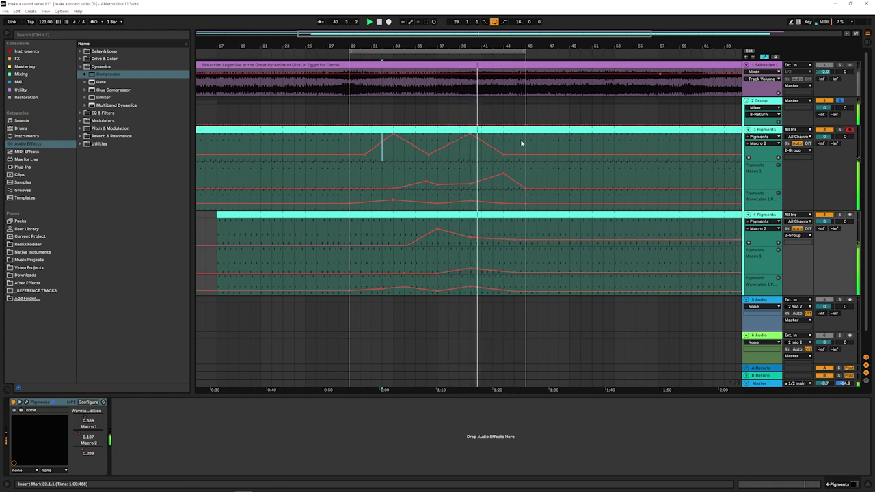
{"action": "left_click_drag", "start_coordinate": [523, 143], "coordinate": [349, 287]}
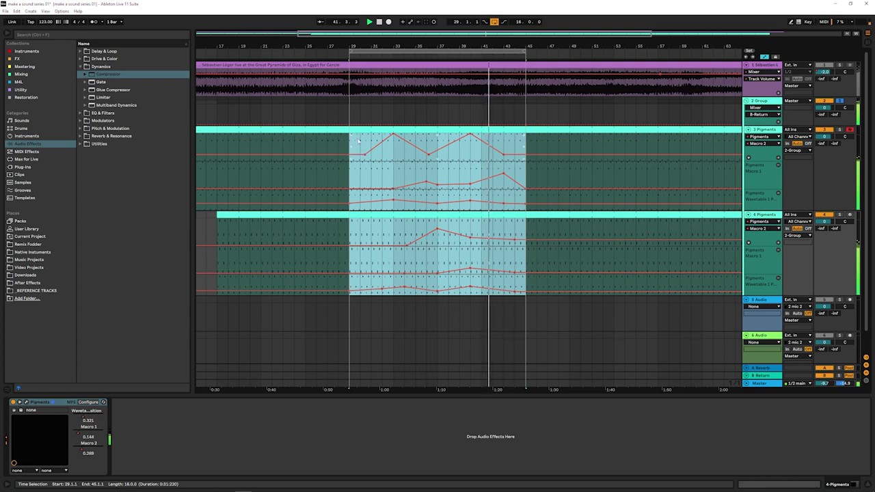
{"action": "left_click_drag", "start_coordinate": [358, 150], "coordinate": [524, 287]}
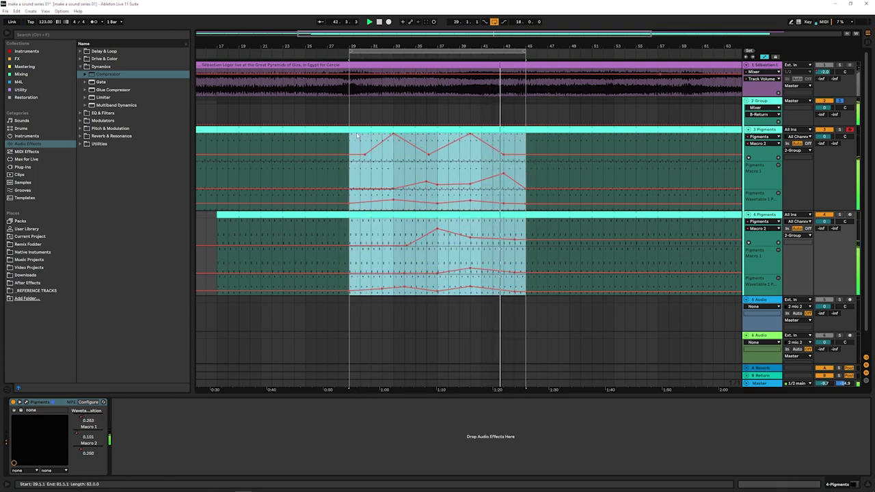
{"action": "left_click", "coordinate": [348, 156]}
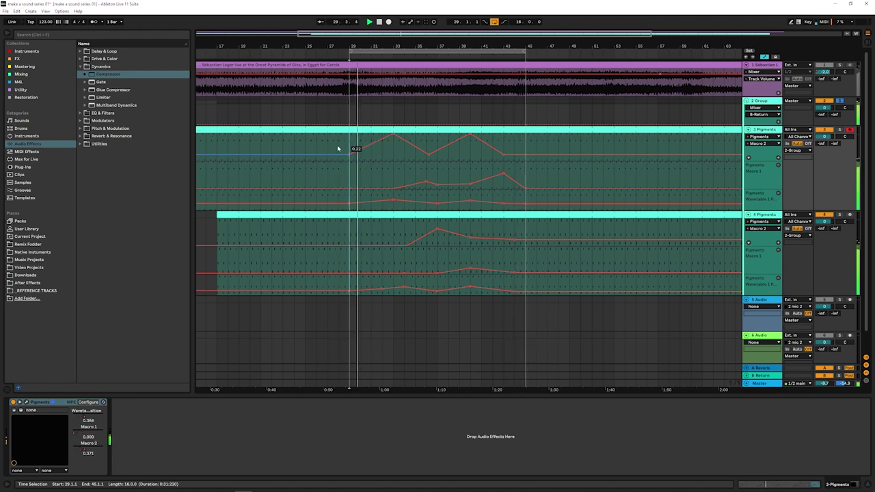
Lift track 3's lower-lane point, set track 4's Macro 2 tail to 0.43, reshape track 3's first peak
{"action": "left_click_drag", "start_coordinate": [394, 202], "coordinate": [394, 192]}
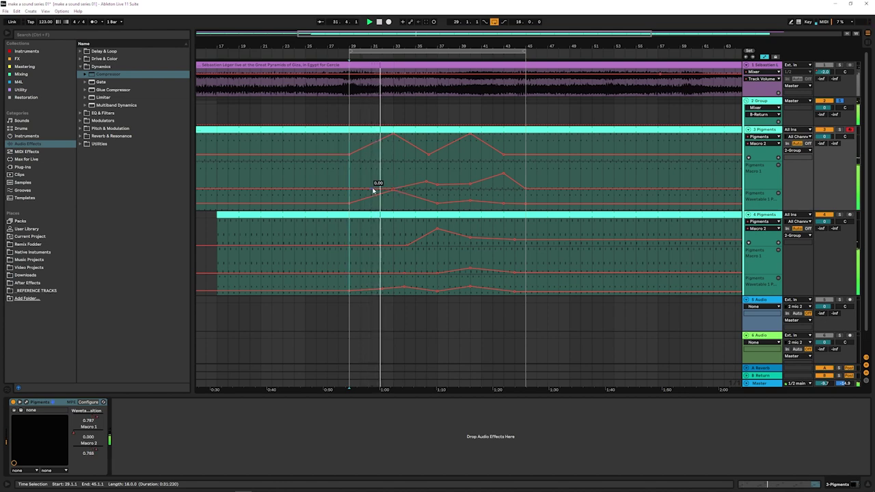
{"action": "left_click_drag", "start_coordinate": [393, 190], "coordinate": [396, 184]}
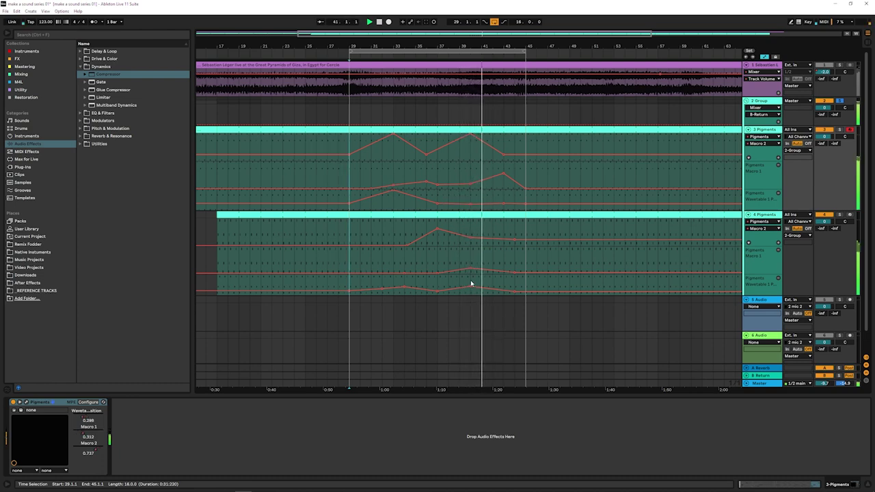
{"action": "left_click_drag", "start_coordinate": [509, 239], "coordinate": [509, 233]}
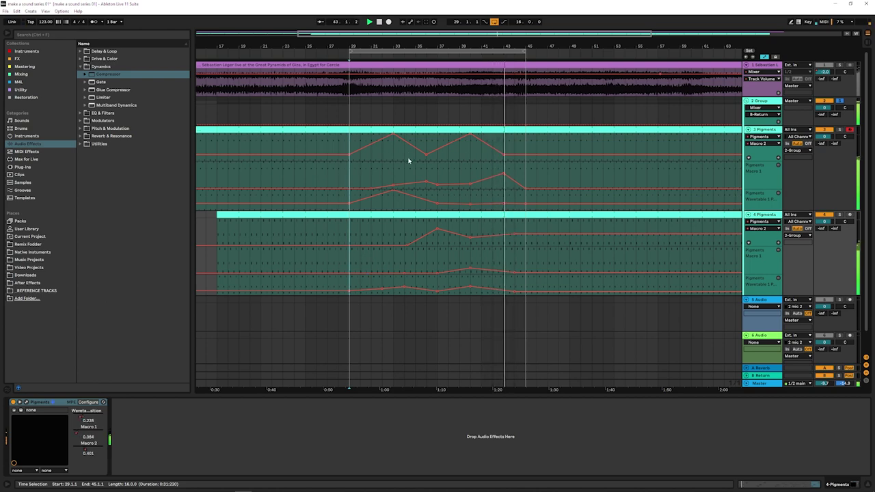
{"action": "mouse_move", "coordinate": [349, 142]}
{"action": "left_mouse_down"}
{"action": "mouse_move", "coordinate": [502, 286]}
{"action": "mouse_move", "coordinate": [525, 283]}
{"action": "left_mouse_up"}
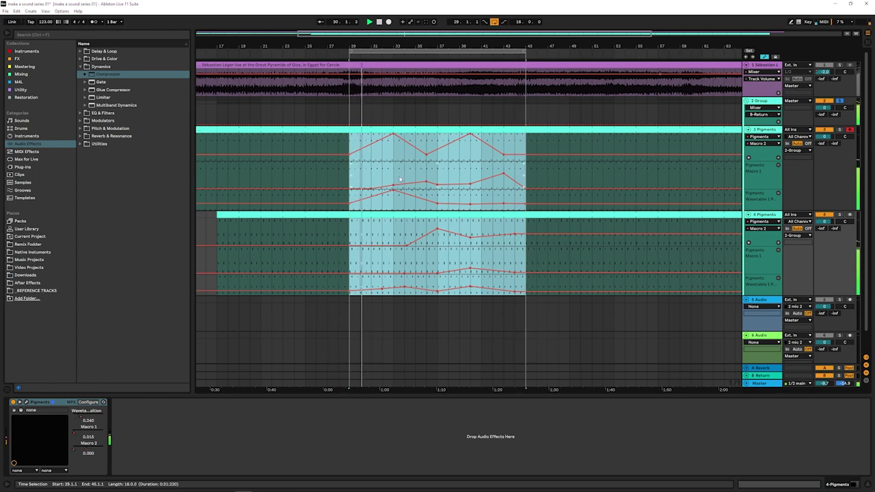
{"action": "left_click", "coordinate": [392, 141]}
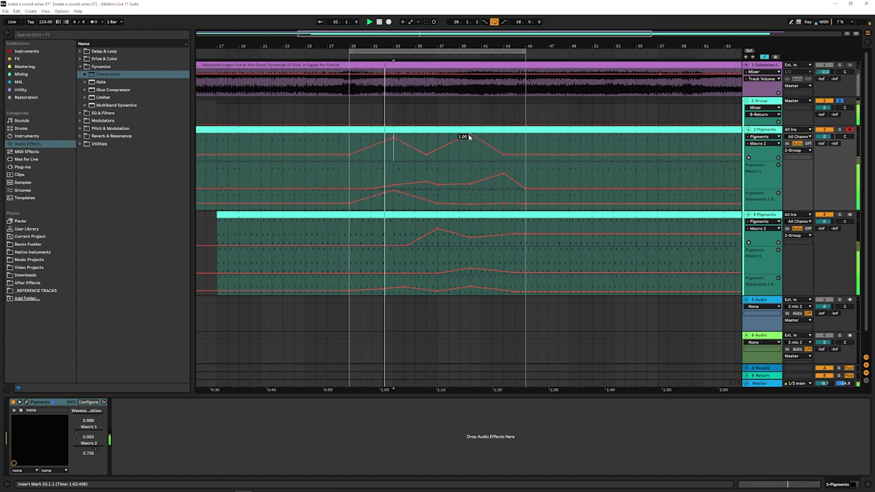
{"action": "left_click_drag", "start_coordinate": [416, 146], "coordinate": [412, 137]}
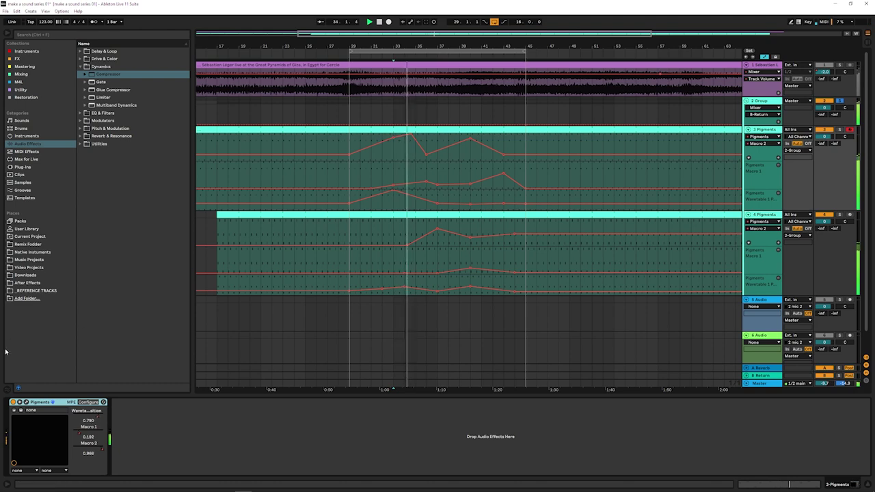
Review the FX and Macros in the track 3 and track 4 Pigments editors, then close one
{"action": "left_click", "coordinate": [19, 402]}
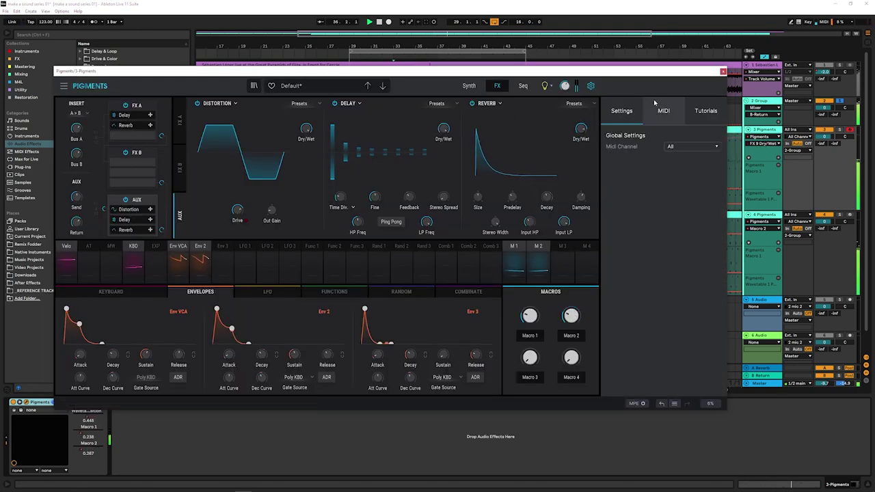
{"action": "left_click", "coordinate": [591, 86]}
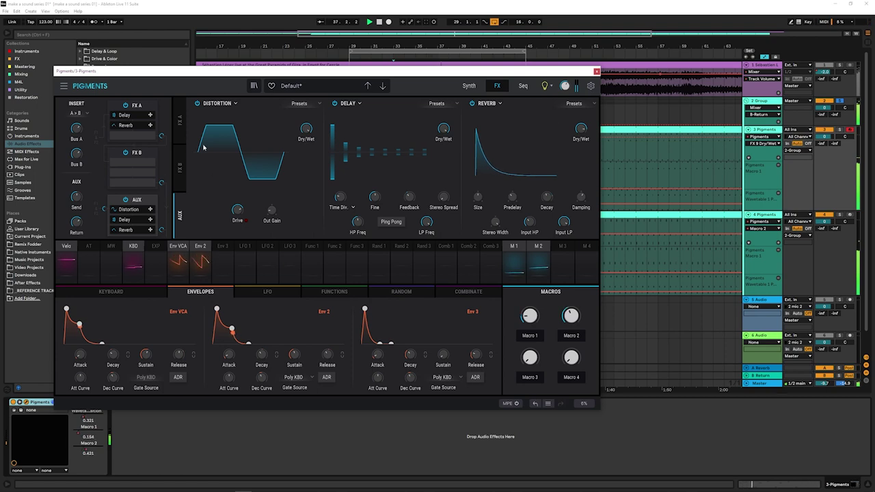
{"action": "left_click", "coordinate": [779, 222]}
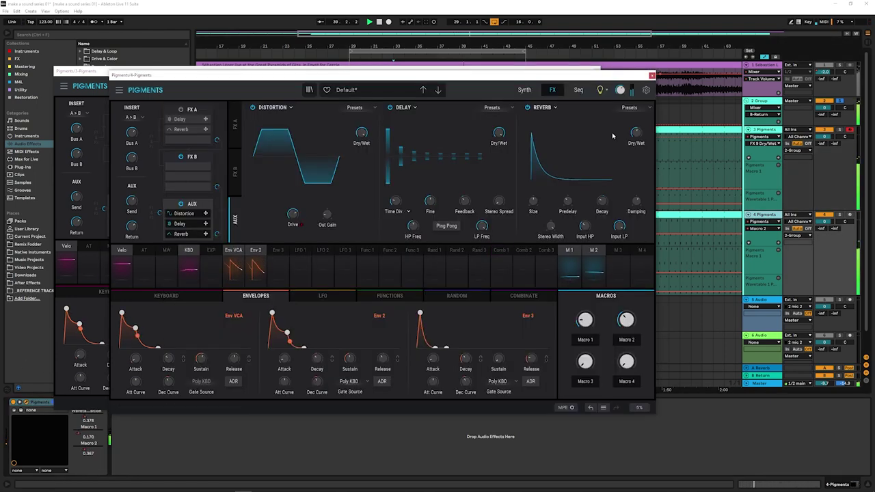
{"action": "mouse_move", "coordinate": [512, 78]}
{"action": "left_mouse_down"}
{"action": "mouse_move", "coordinate": [571, 158]}
{"action": "mouse_move", "coordinate": [575, 132]}
{"action": "left_mouse_up"}
{"action": "left_click", "coordinate": [582, 71]}
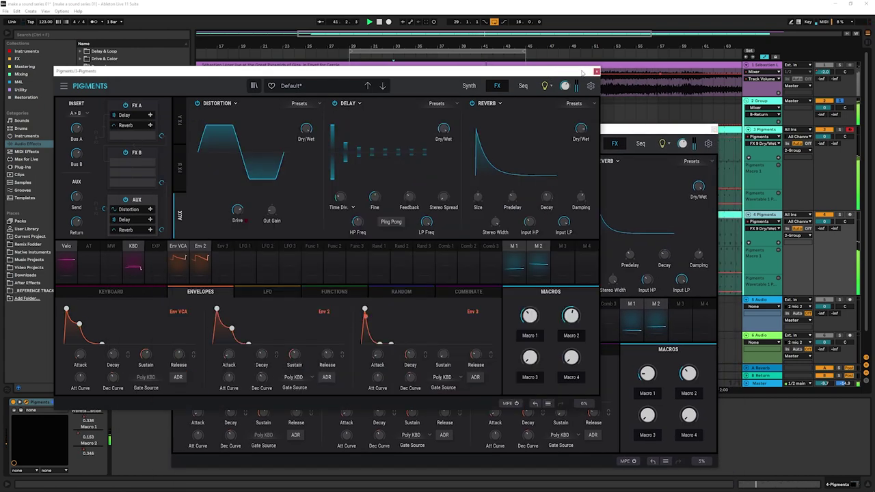
{"action": "left_click", "coordinate": [595, 71]}
Close the last Pigments editor, zoom out, and hide automation for bars 29–46 on tracks 3–4
{"action": "left_click", "coordinate": [521, 132]}
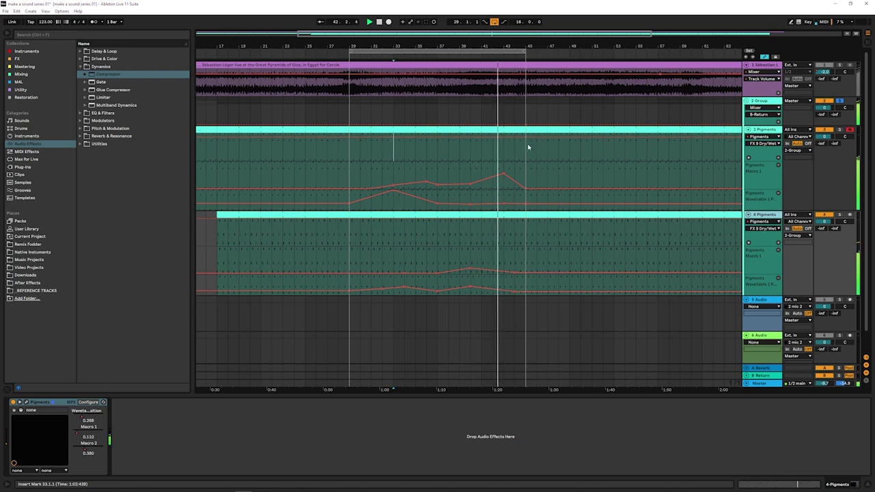
{"action": "mouse_move", "coordinate": [494, 50]}
{"action": "left_mouse_down"}
{"action": "mouse_move", "coordinate": [543, 45]}
{"action": "mouse_move", "coordinate": [542, 35]}
{"action": "left_mouse_up"}
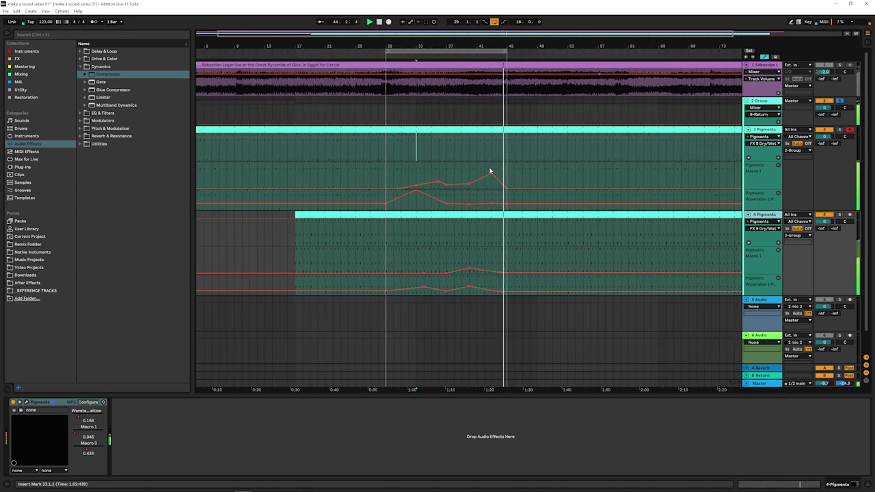
{"action": "left_click", "coordinate": [385, 175]}
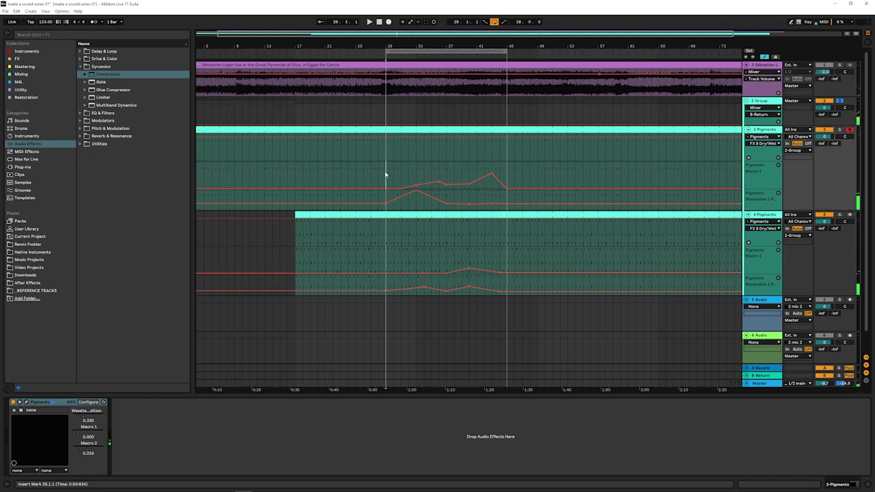
{"action": "mouse_move", "coordinate": [384, 175]}
{"action": "left_mouse_down"}
{"action": "mouse_move", "coordinate": [486, 262]}
{"action": "mouse_move", "coordinate": [509, 294]}
{"action": "left_mouse_up"}
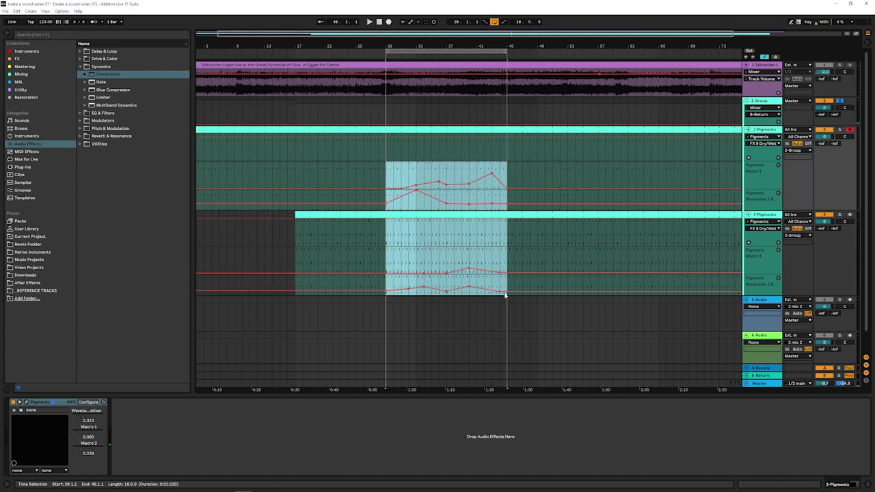
{"action": "key", "text": "a"}
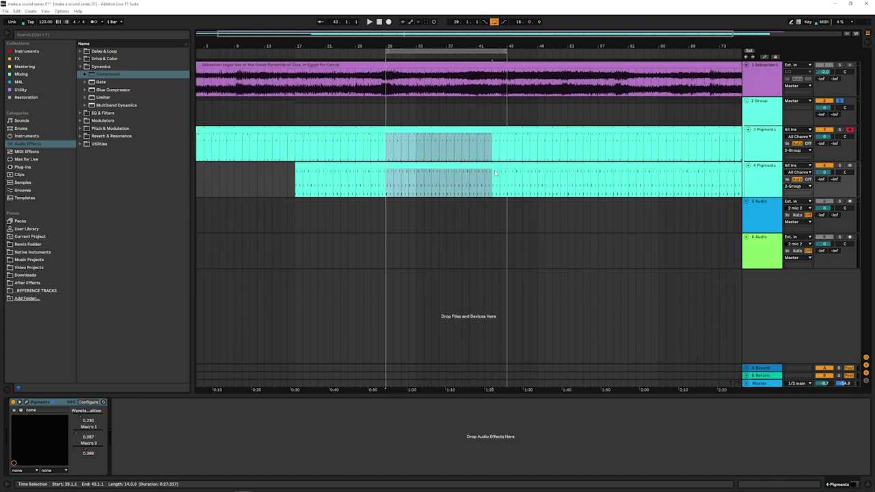